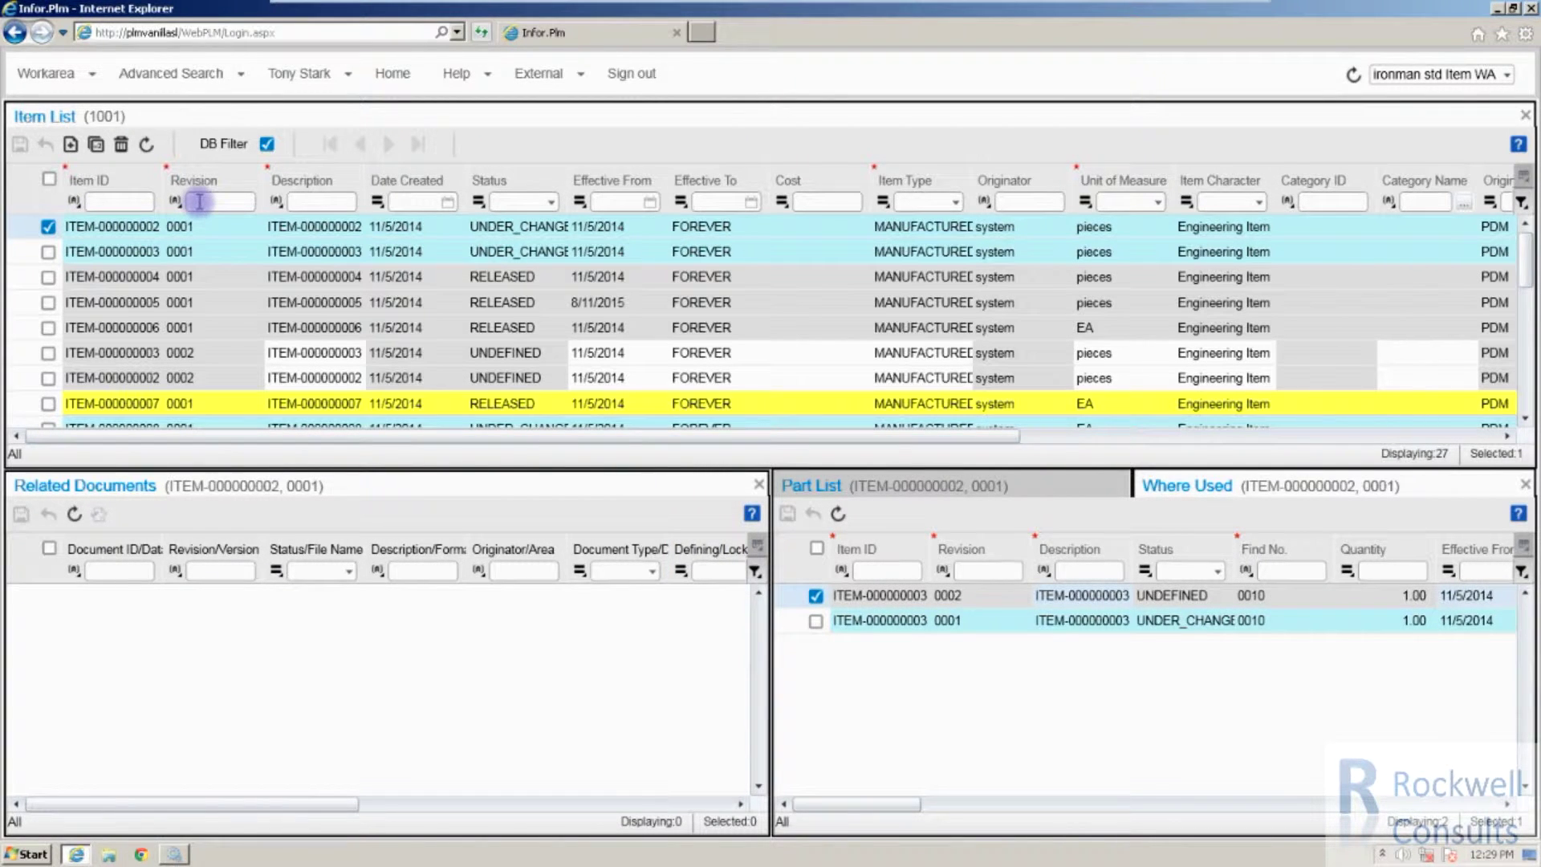
Filter the item list to ITEM-000000015 to show its structure with child ITEM-000000016
{"action": "left_click", "coordinate": [131, 201]}
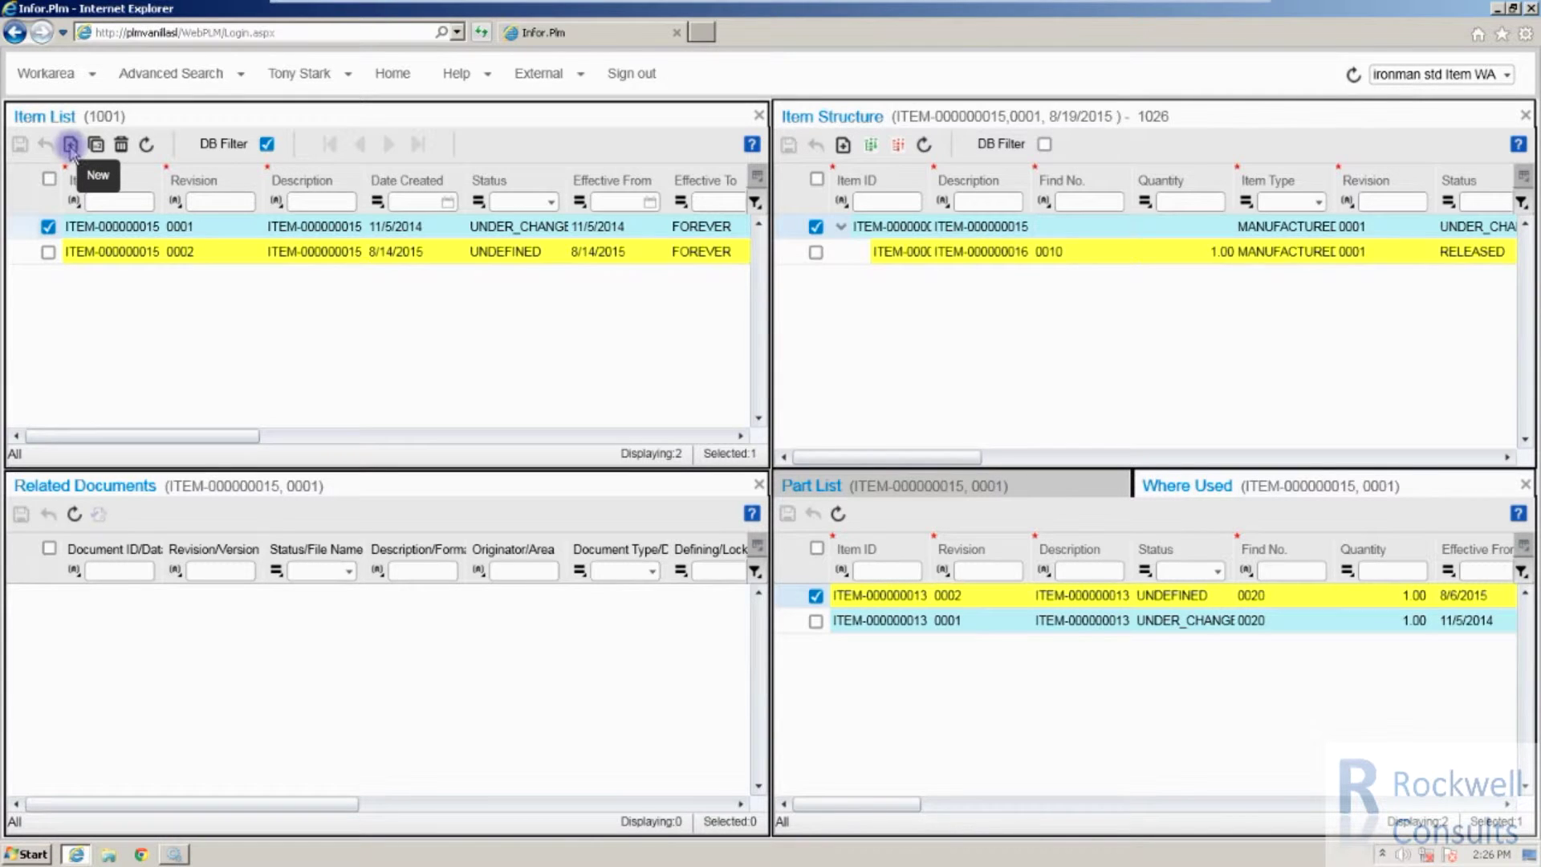
Add a new auto-numbered item row with status UNDEFINED and close the Item Structure pane
{"action": "left_click", "coordinate": [71, 146]}
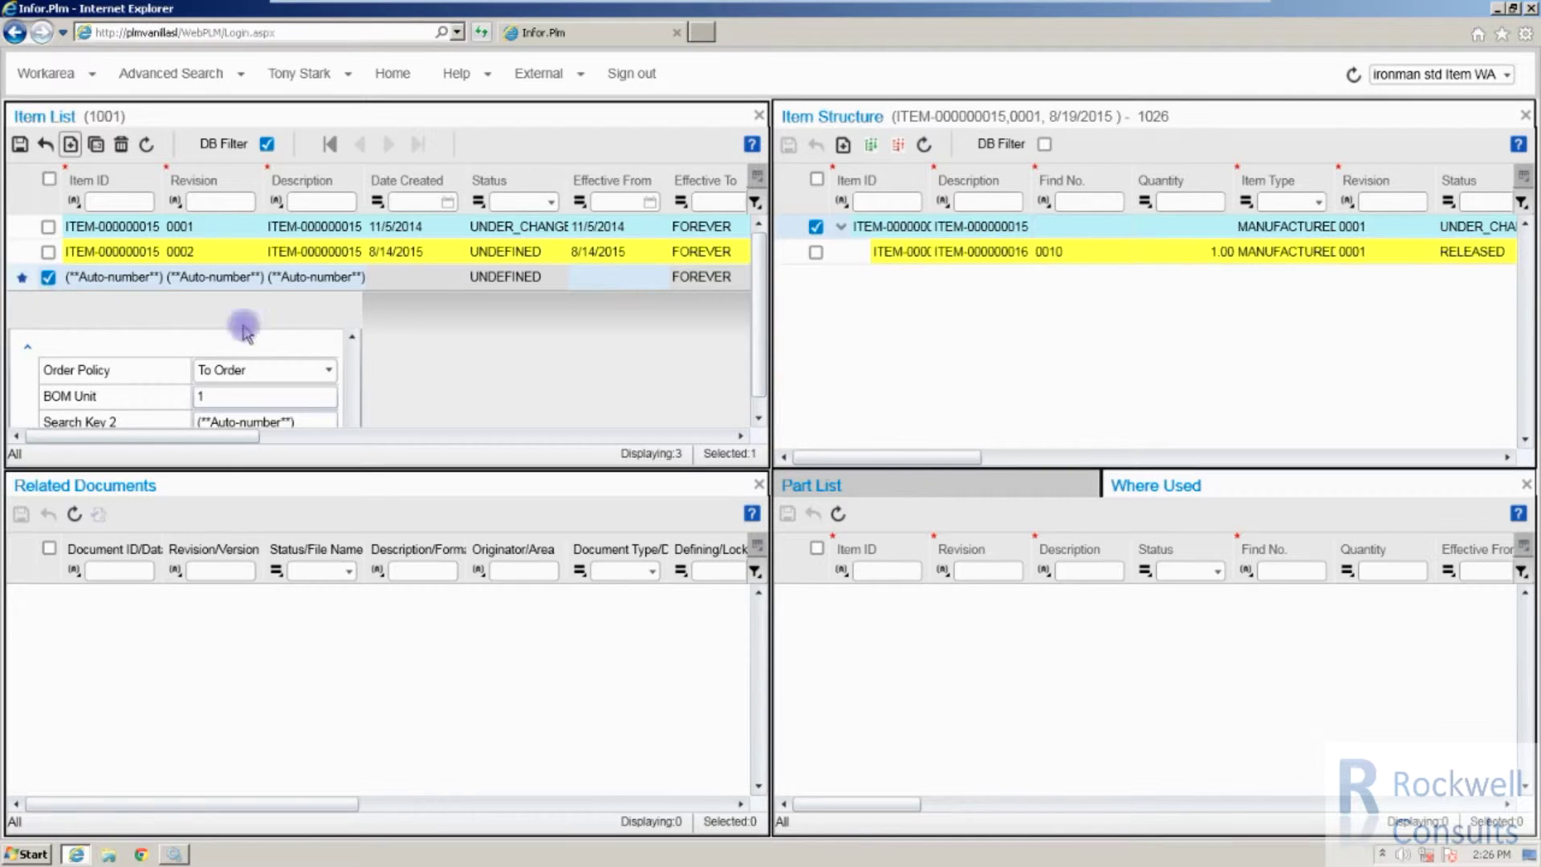
{"action": "left_click", "coordinate": [1526, 115]}
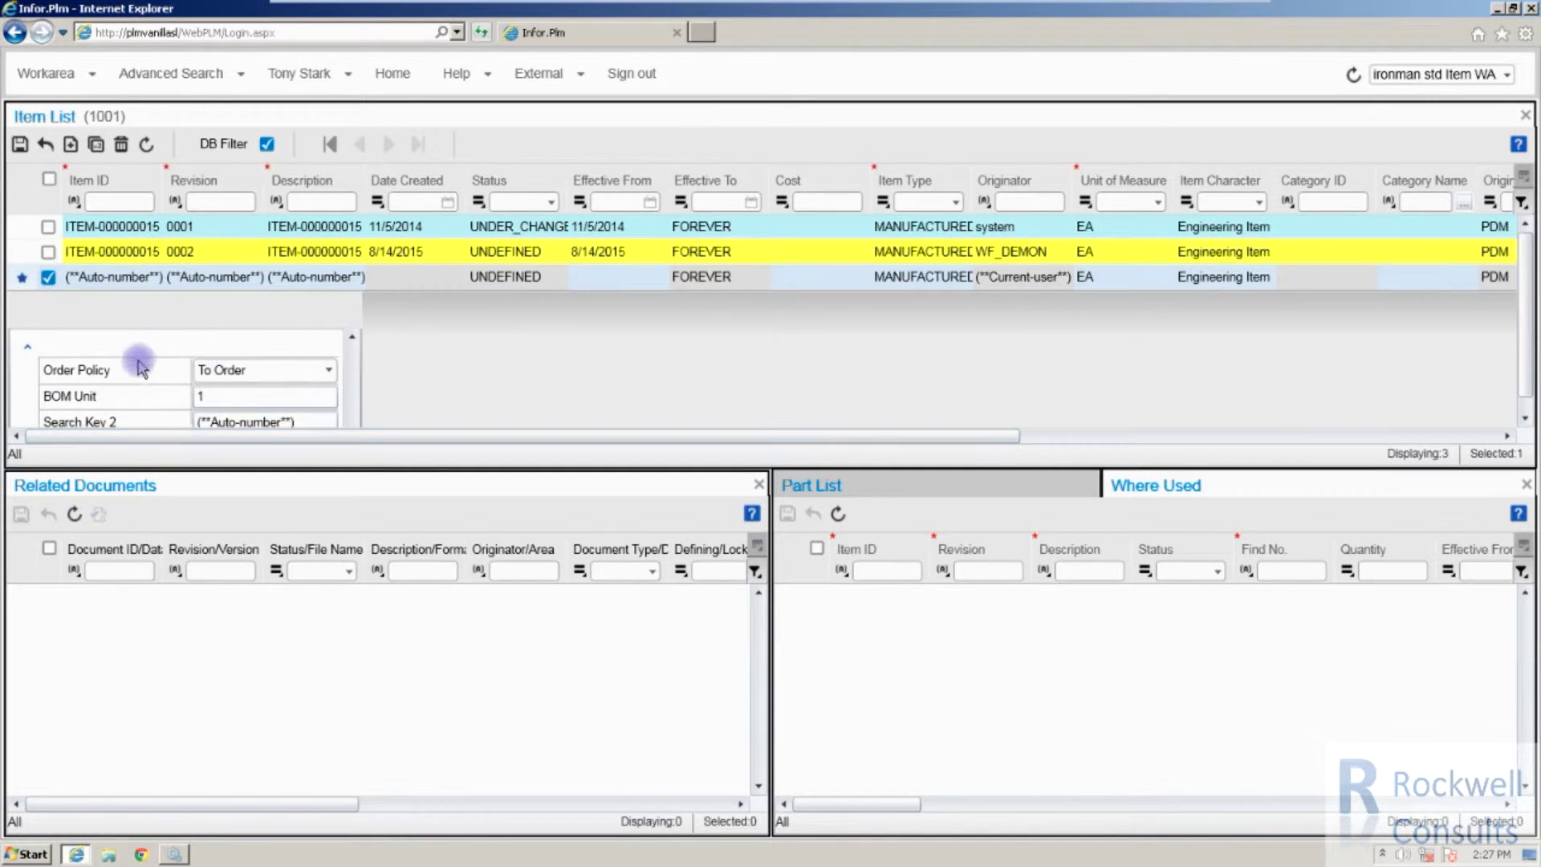
Expand the new item's detail panel and keep its Order Policy as To Order
{"action": "left_click_drag", "start_coordinate": [429, 497], "coordinate": [426, 523]}
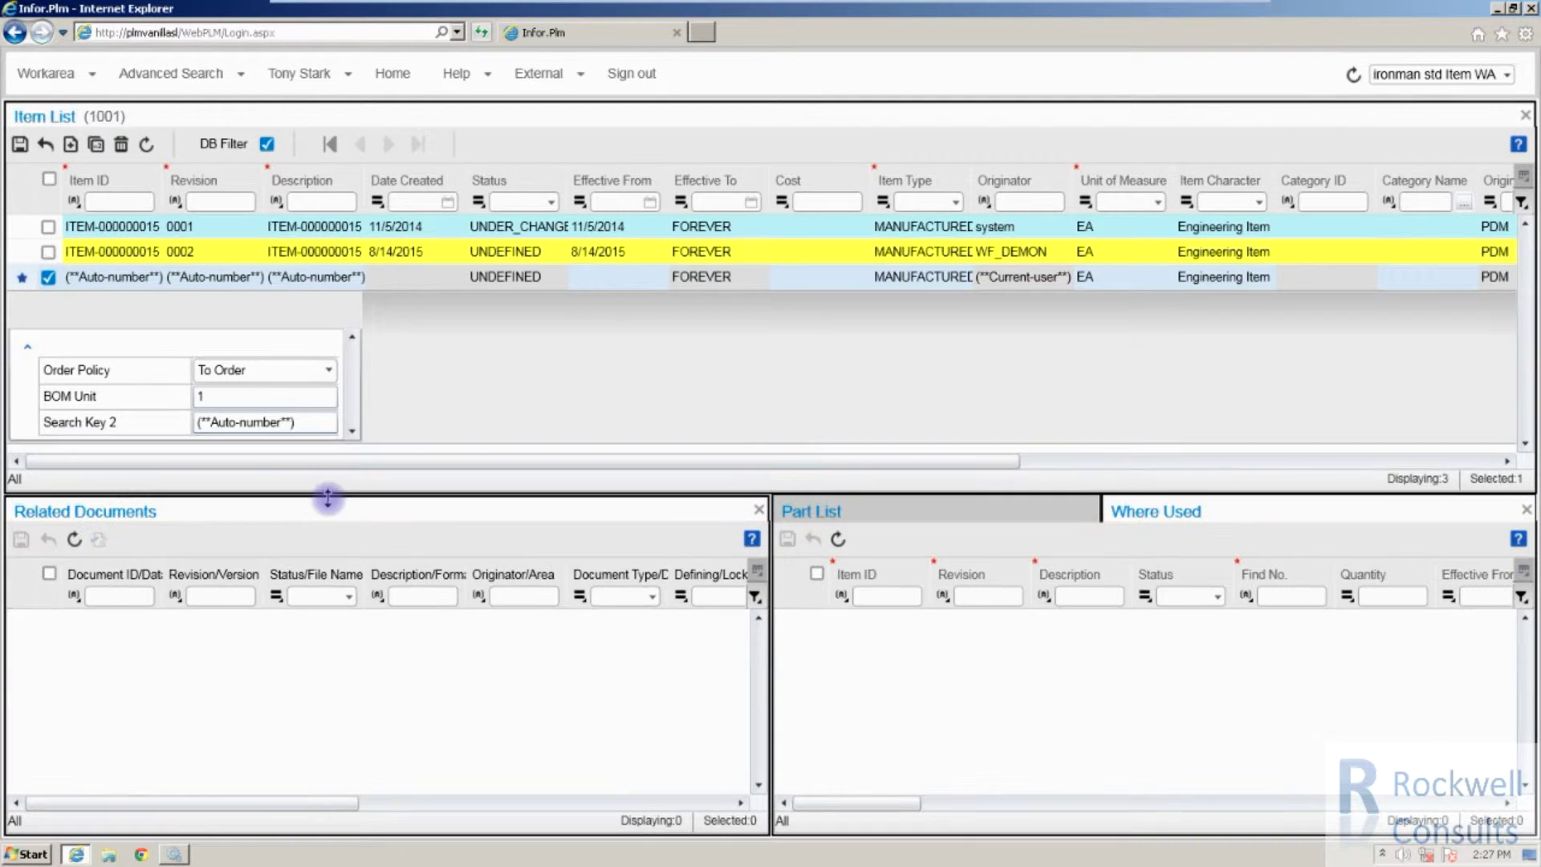
{"action": "left_click", "coordinate": [329, 370]}
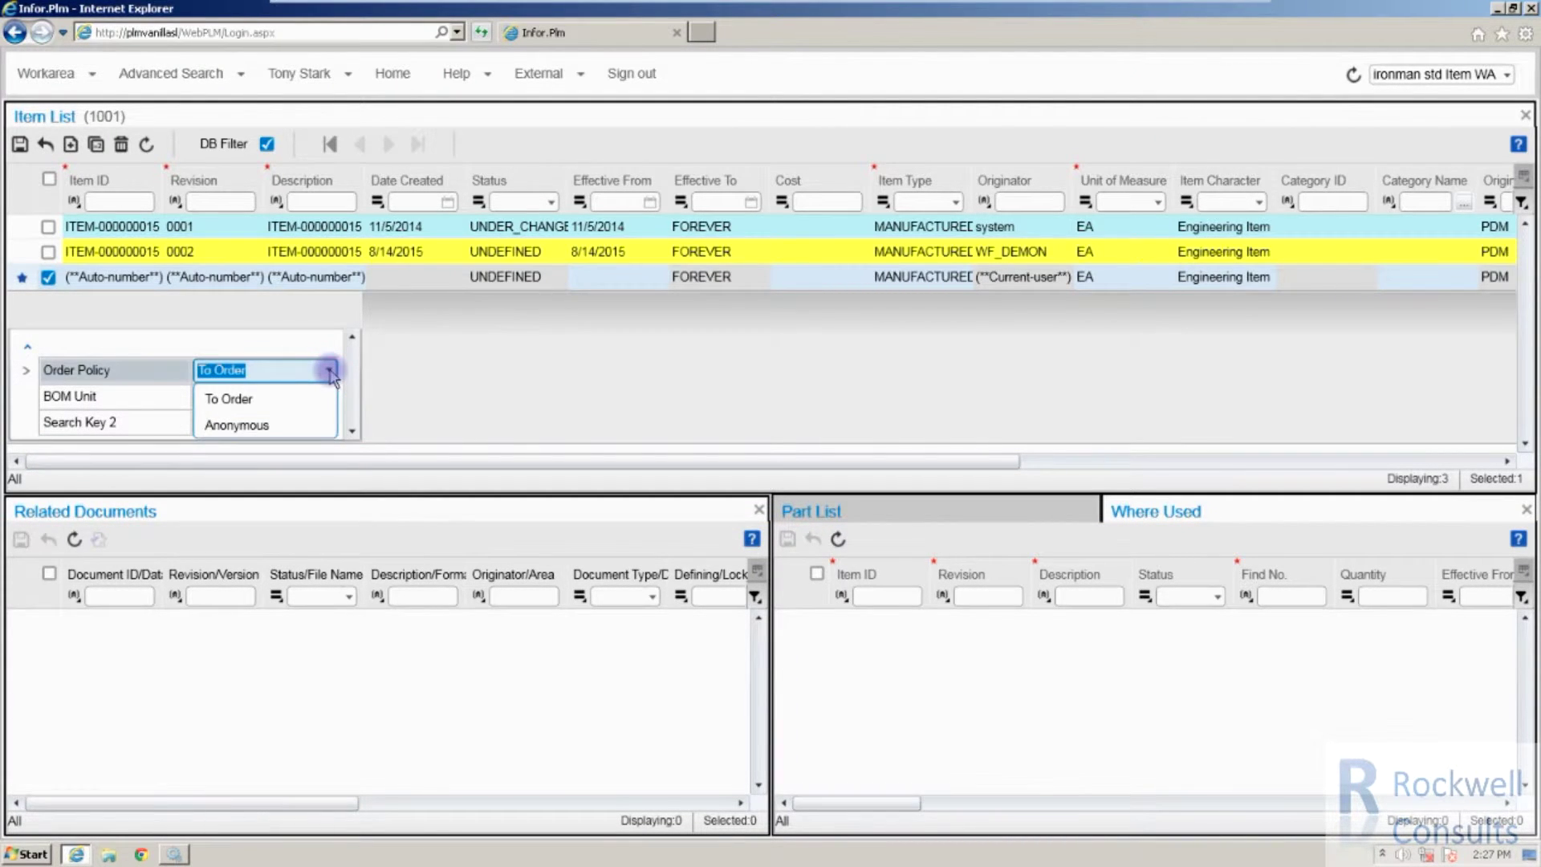
{"action": "left_click", "coordinate": [330, 371]}
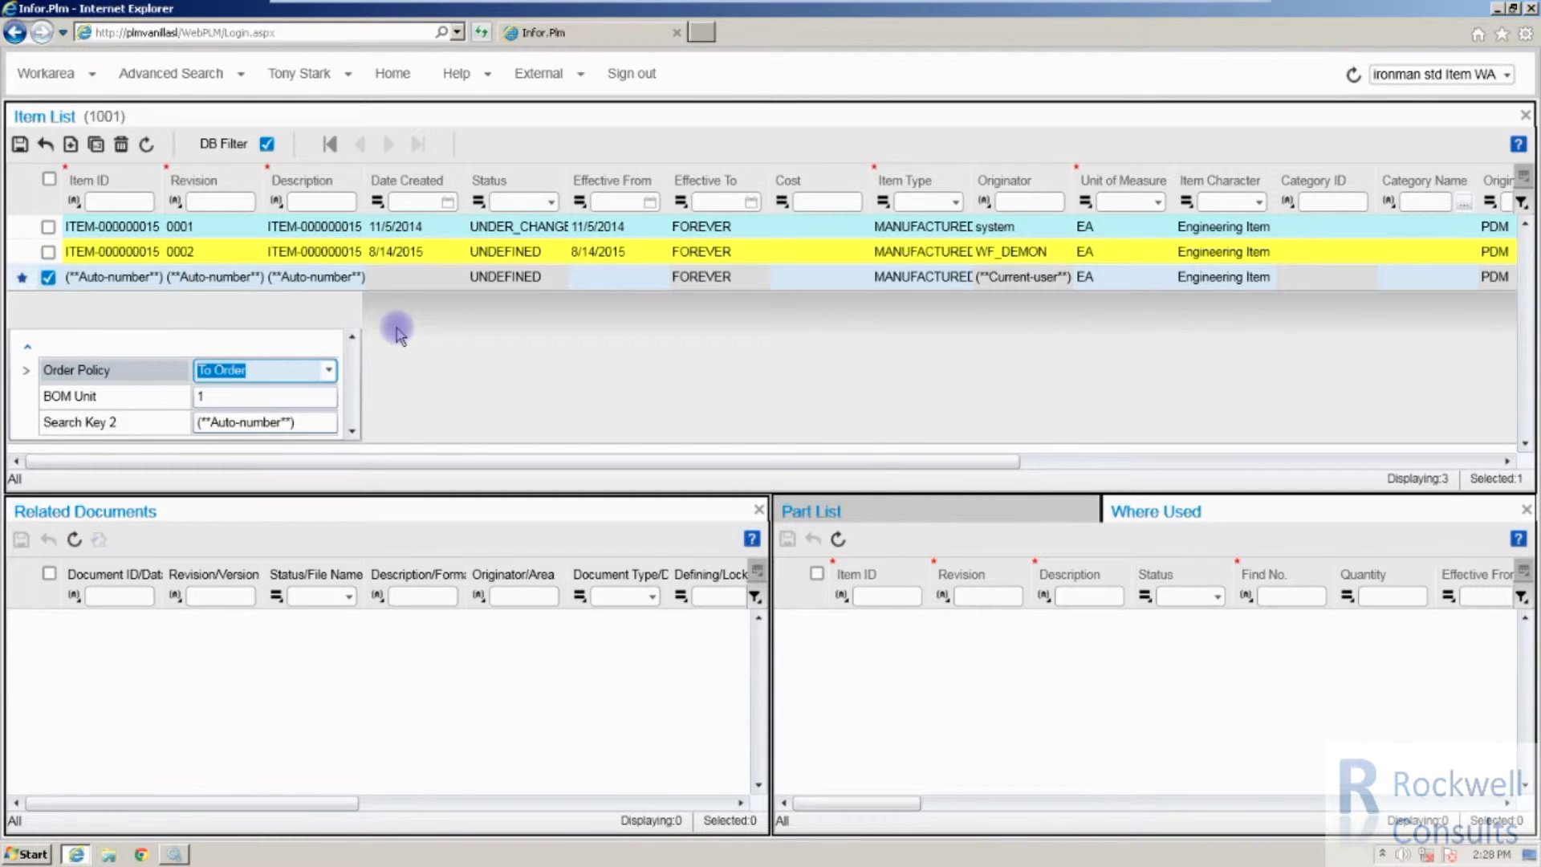
Save the new item as ITEM-000000023, revision 0001
{"action": "left_click", "coordinate": [21, 144]}
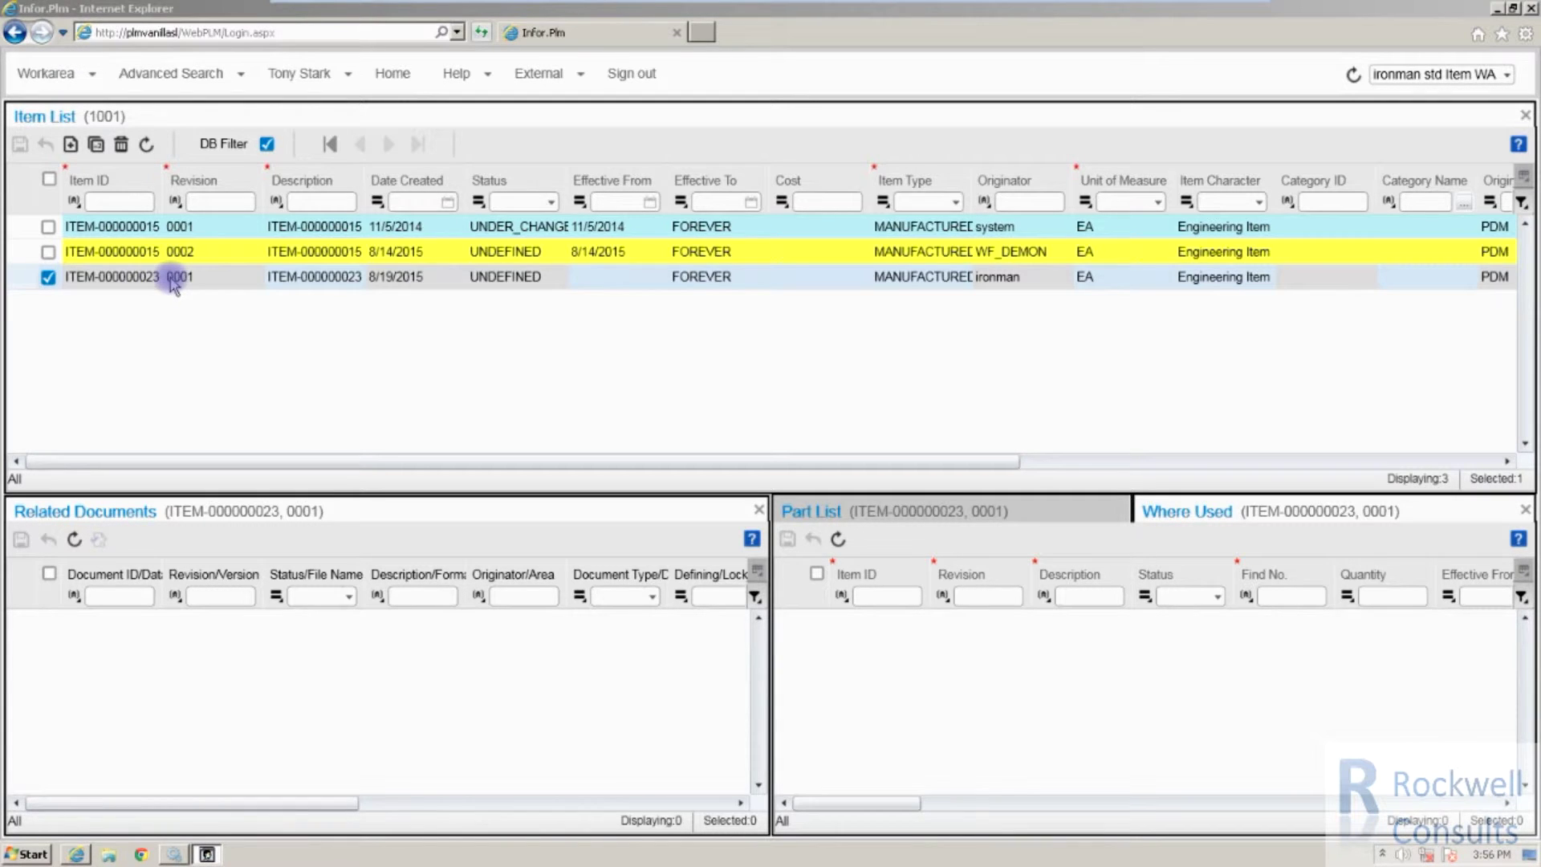
Bring up the Administrative Console's Item Masks, where ITEM_KEY's current key is ITEM-000000023
{"action": "left_click", "coordinate": [207, 854]}
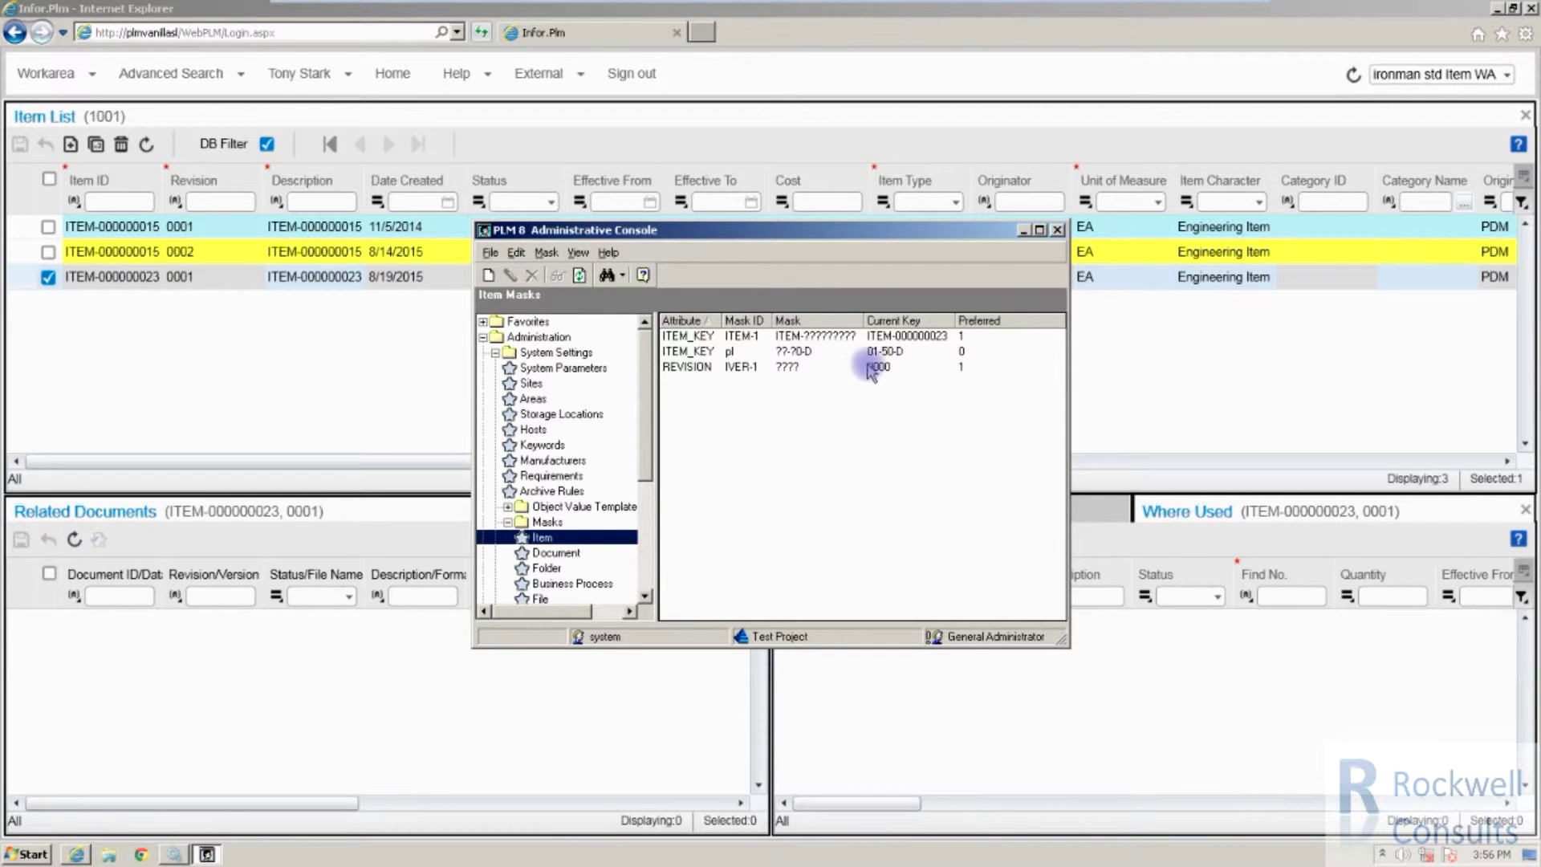
{"action": "left_click", "coordinate": [1026, 231]}
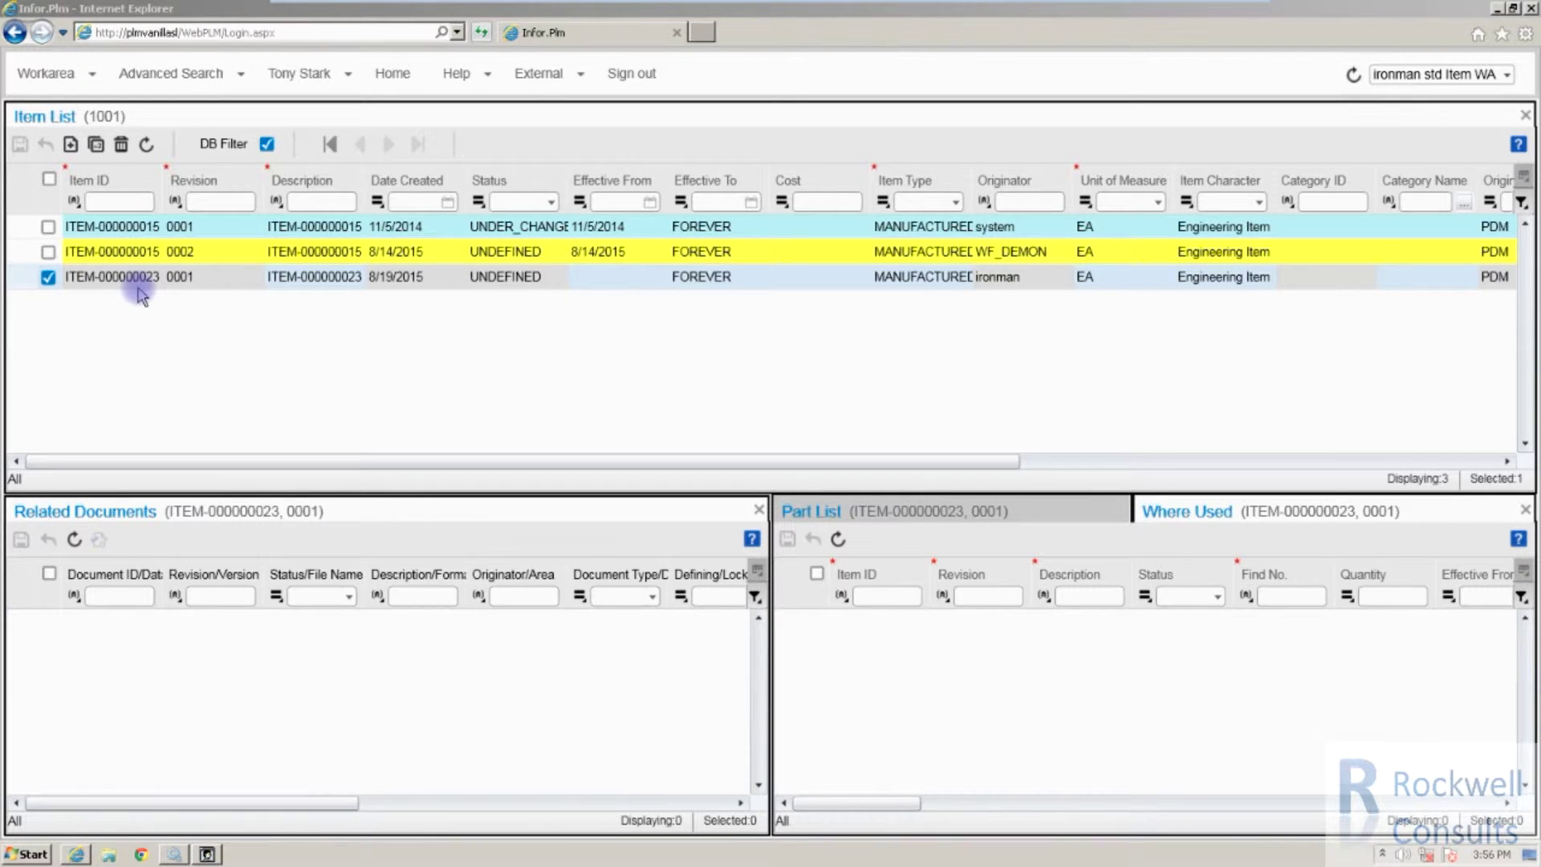
{"action": "left_click", "coordinate": [207, 854]}
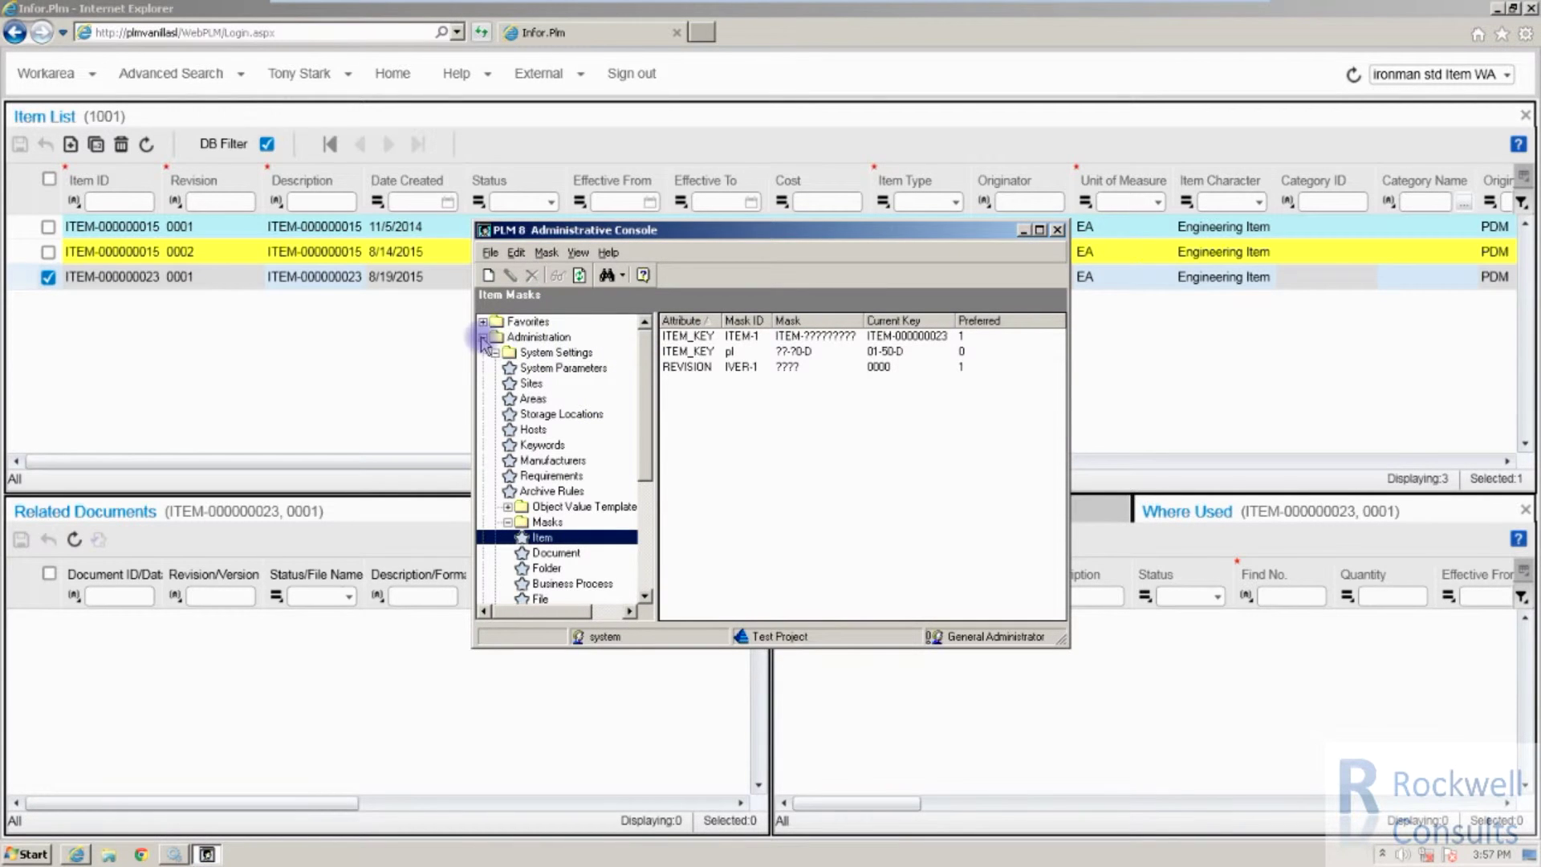
{"action": "left_click", "coordinate": [534, 368]}
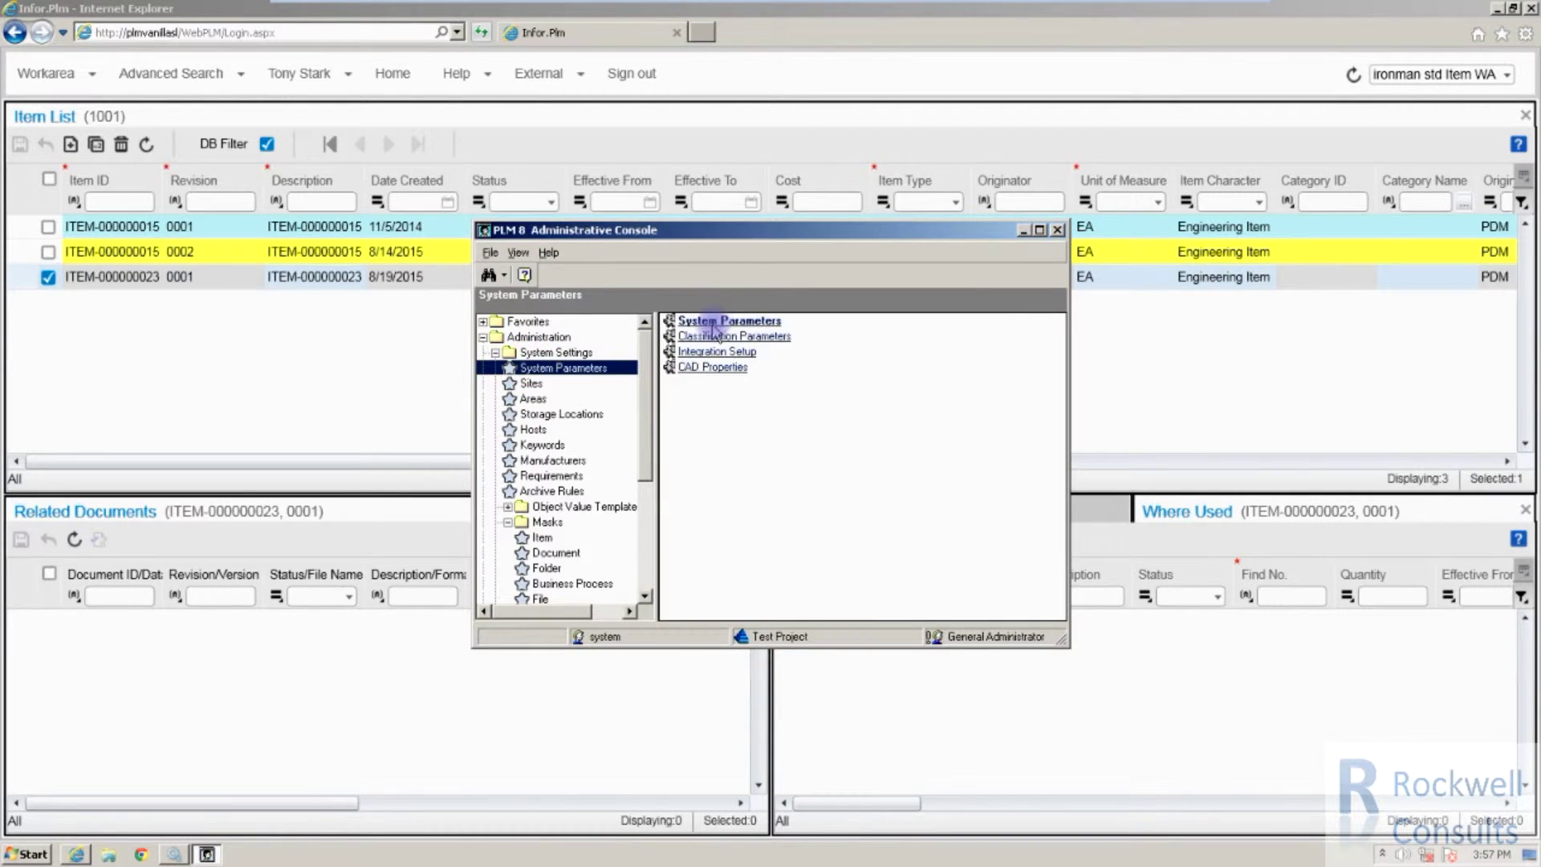
{"action": "left_click", "coordinate": [728, 323]}
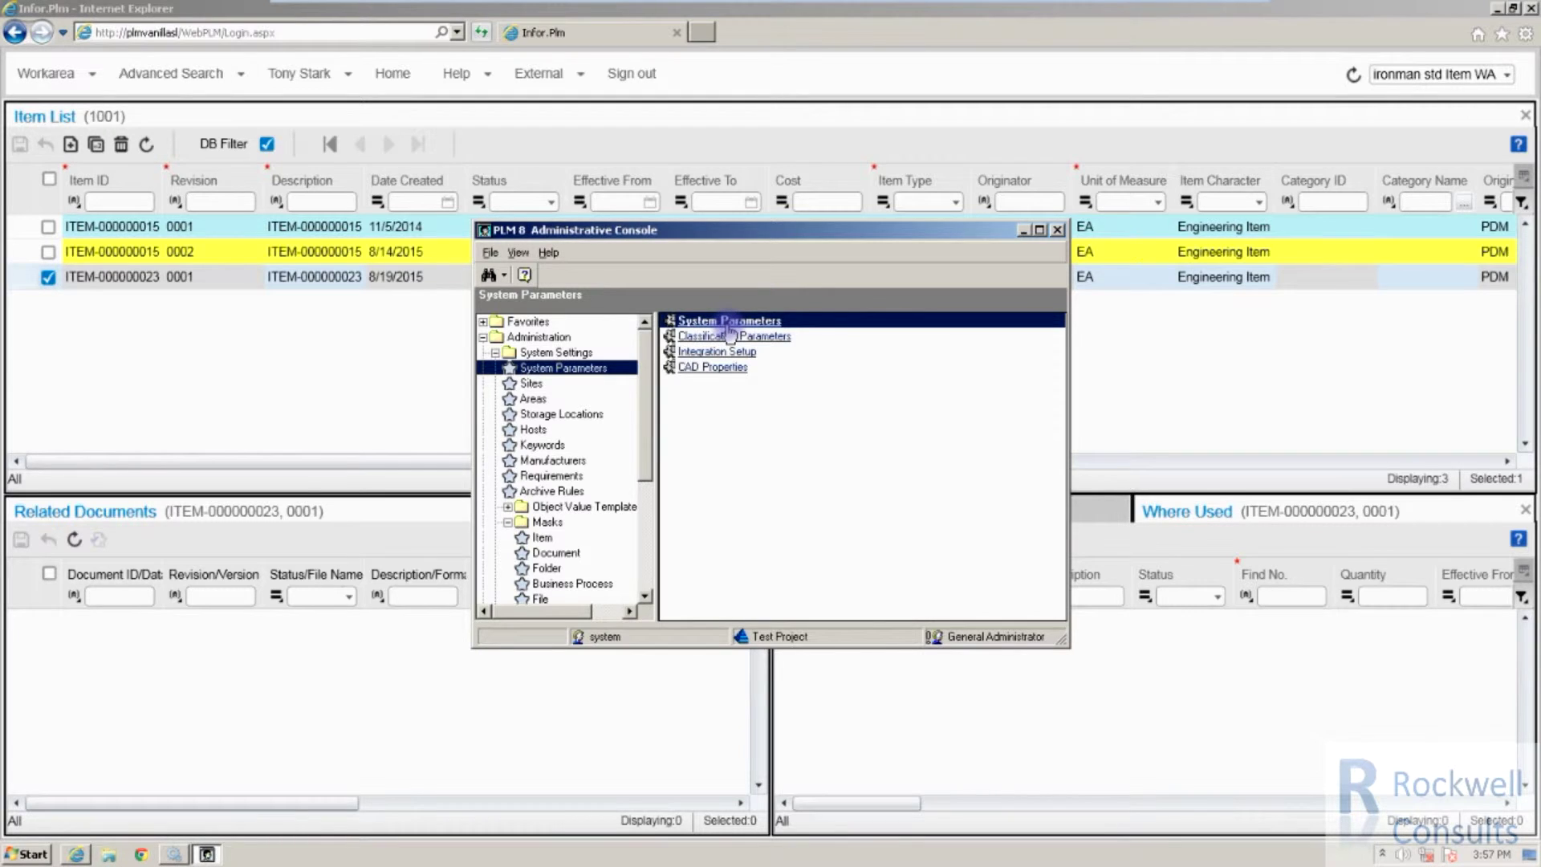
{"action": "double_click", "coordinate": [728, 325]}
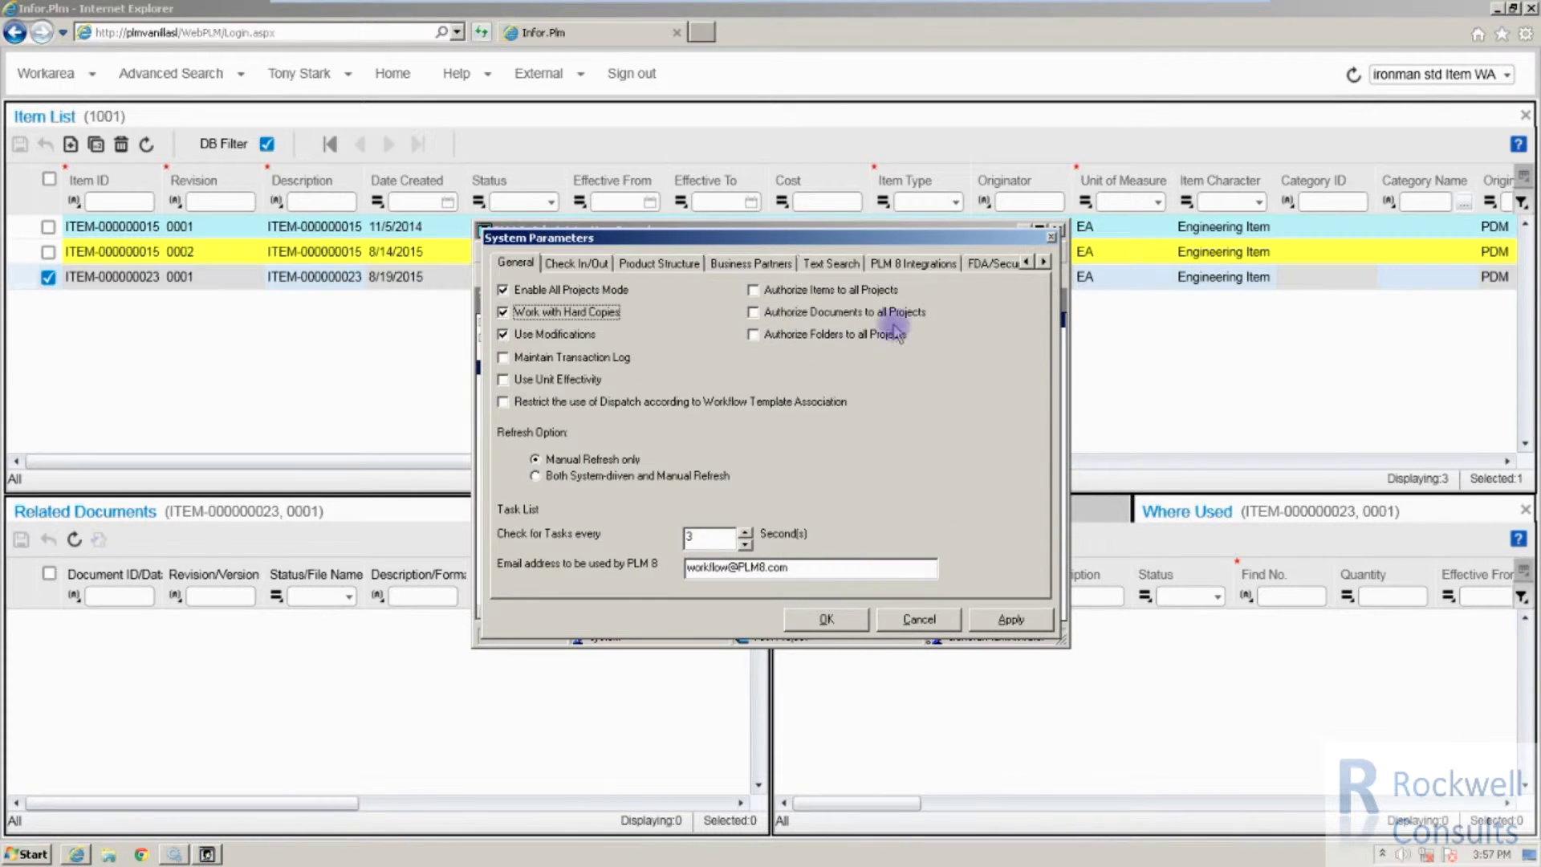
{"action": "left_click", "coordinate": [1044, 262]}
{"action": "left_click", "coordinate": [1044, 262]}
{"action": "left_click", "coordinate": [1043, 261]}
{"action": "left_click", "coordinate": [1043, 262]}
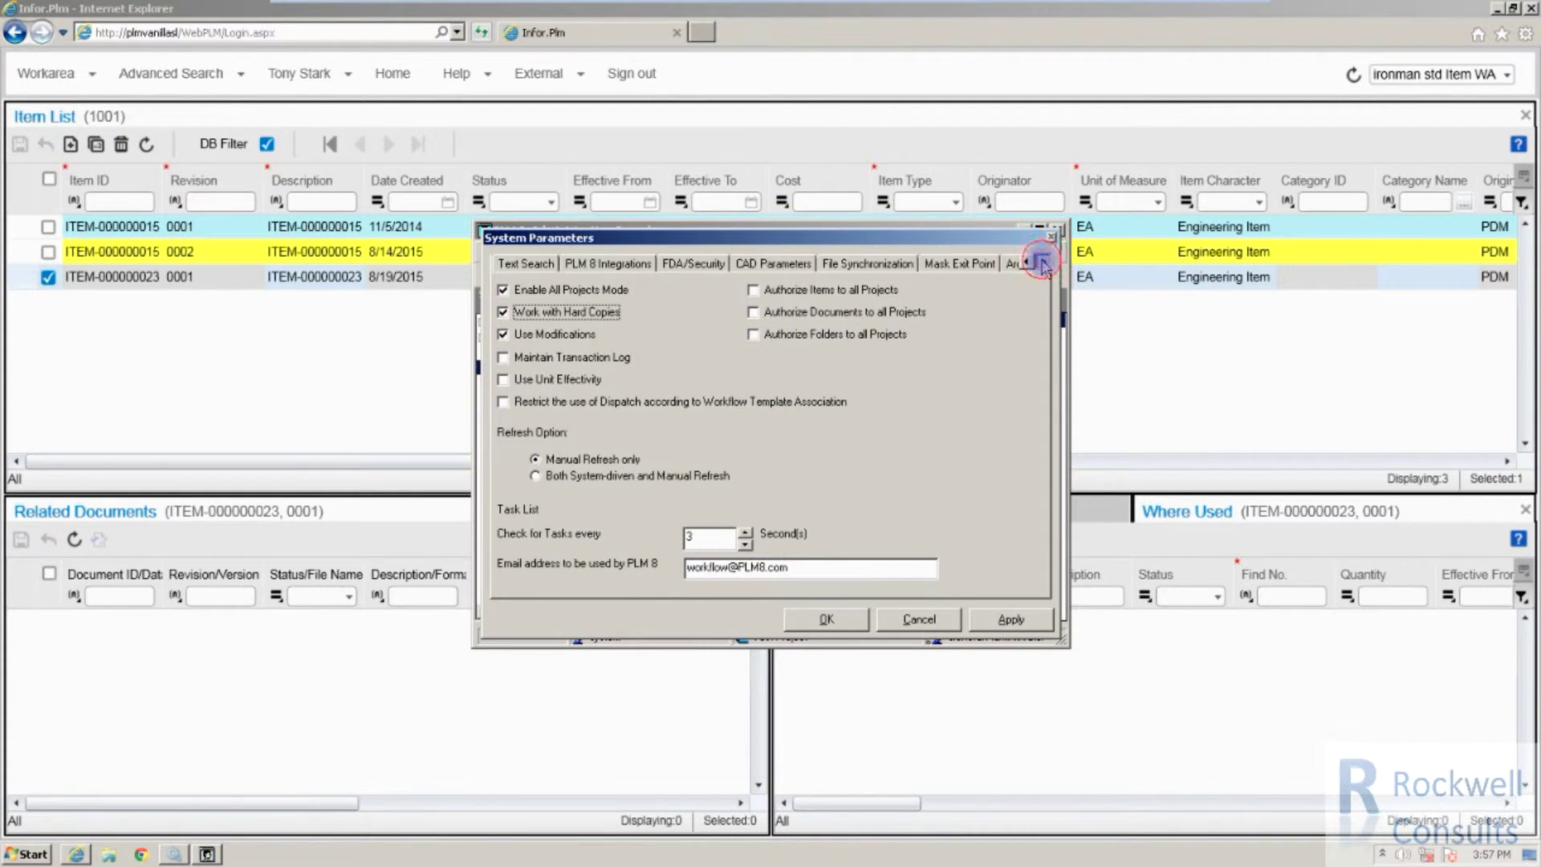
{"action": "left_click", "coordinate": [1044, 261]}
{"action": "left_click", "coordinate": [891, 263]}
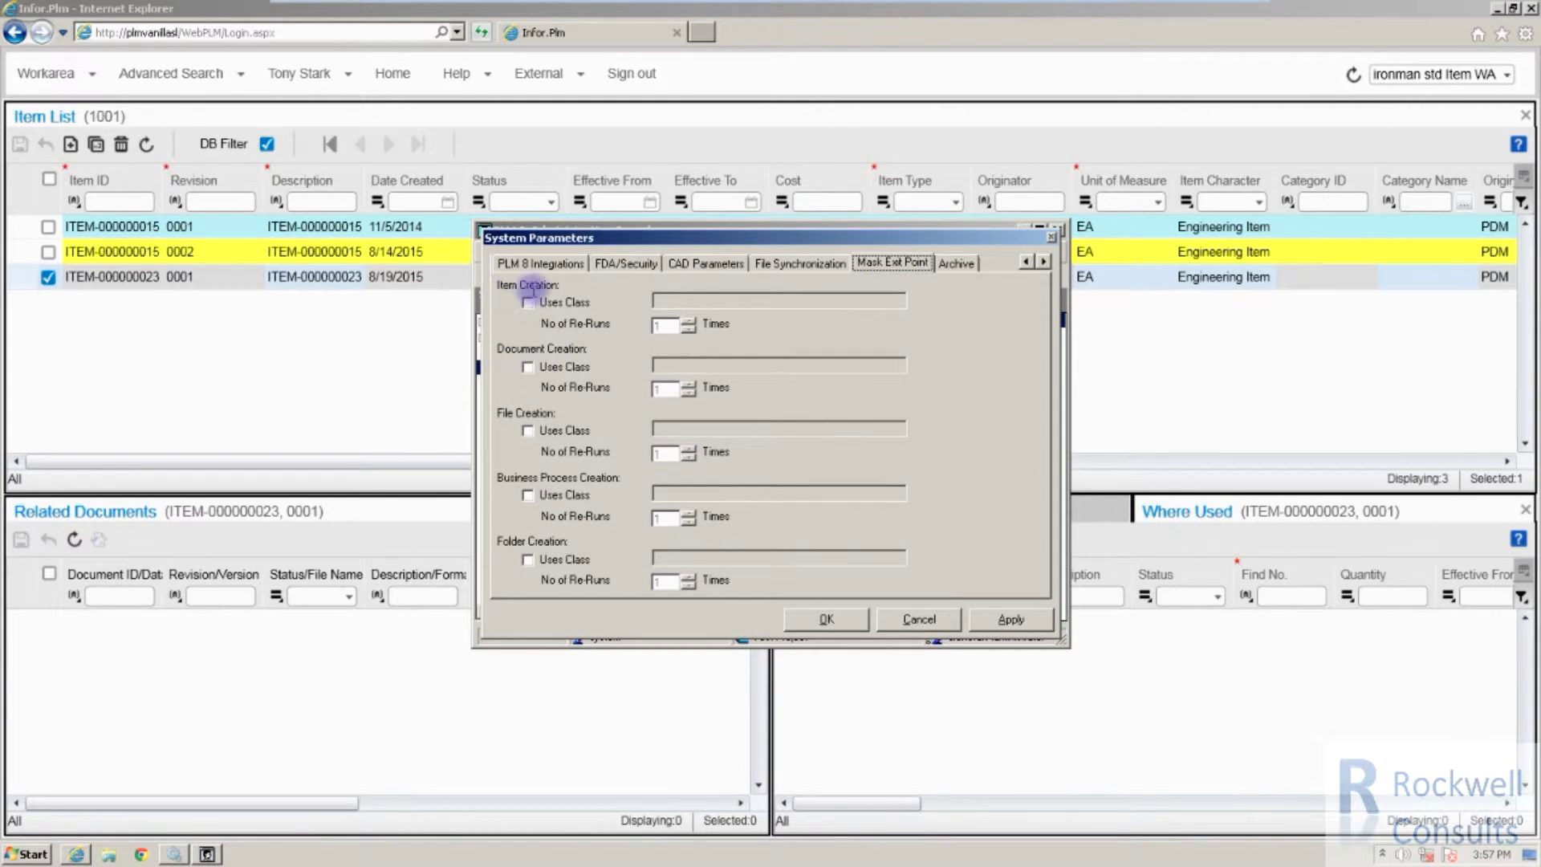
{"action": "left_click", "coordinate": [528, 304]}
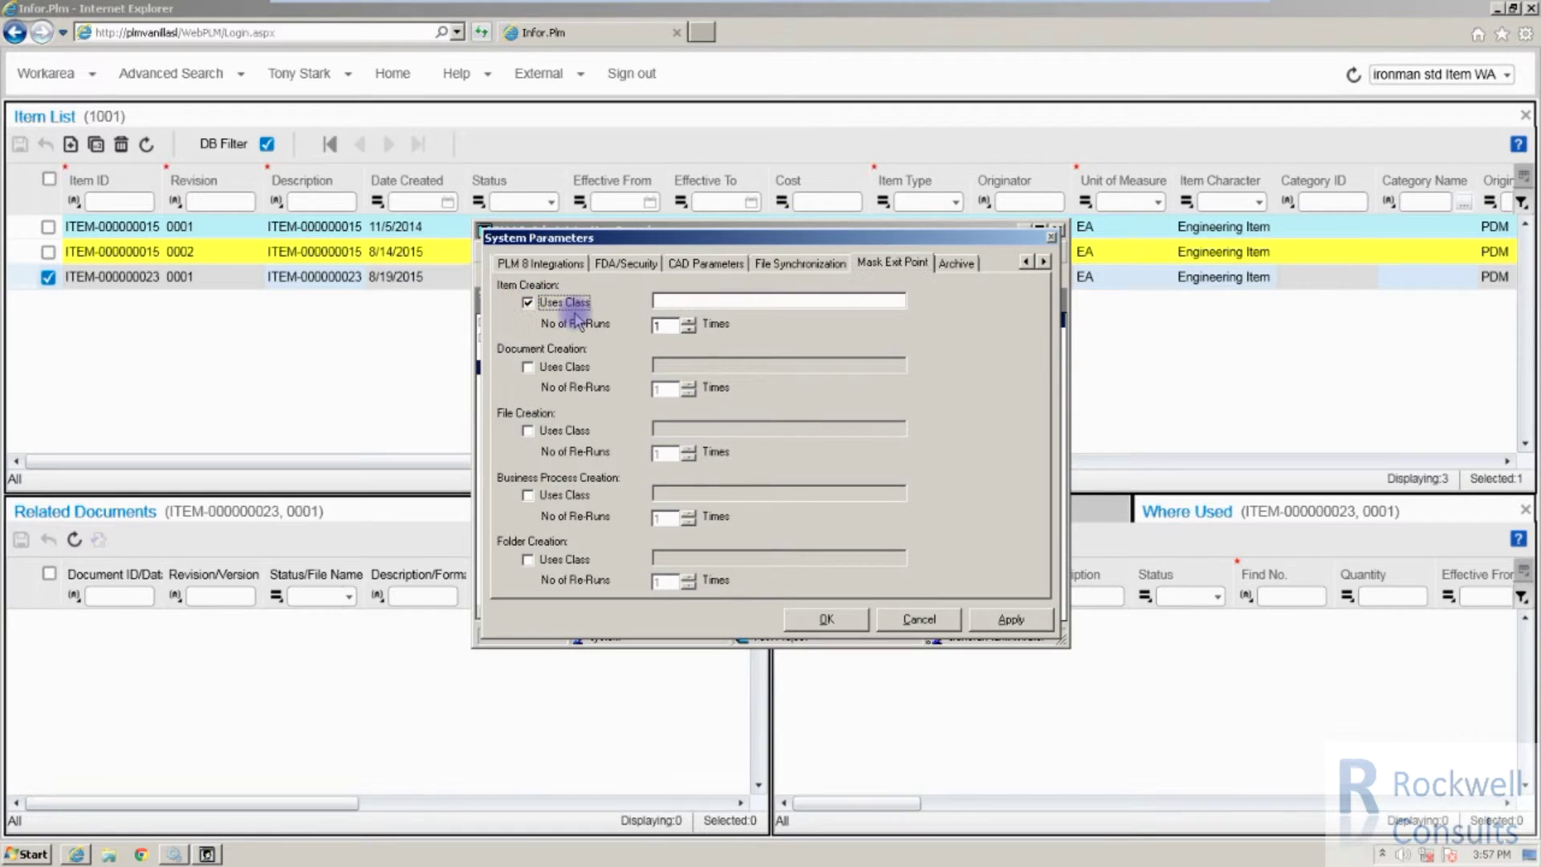
{"action": "left_click", "coordinate": [527, 303]}
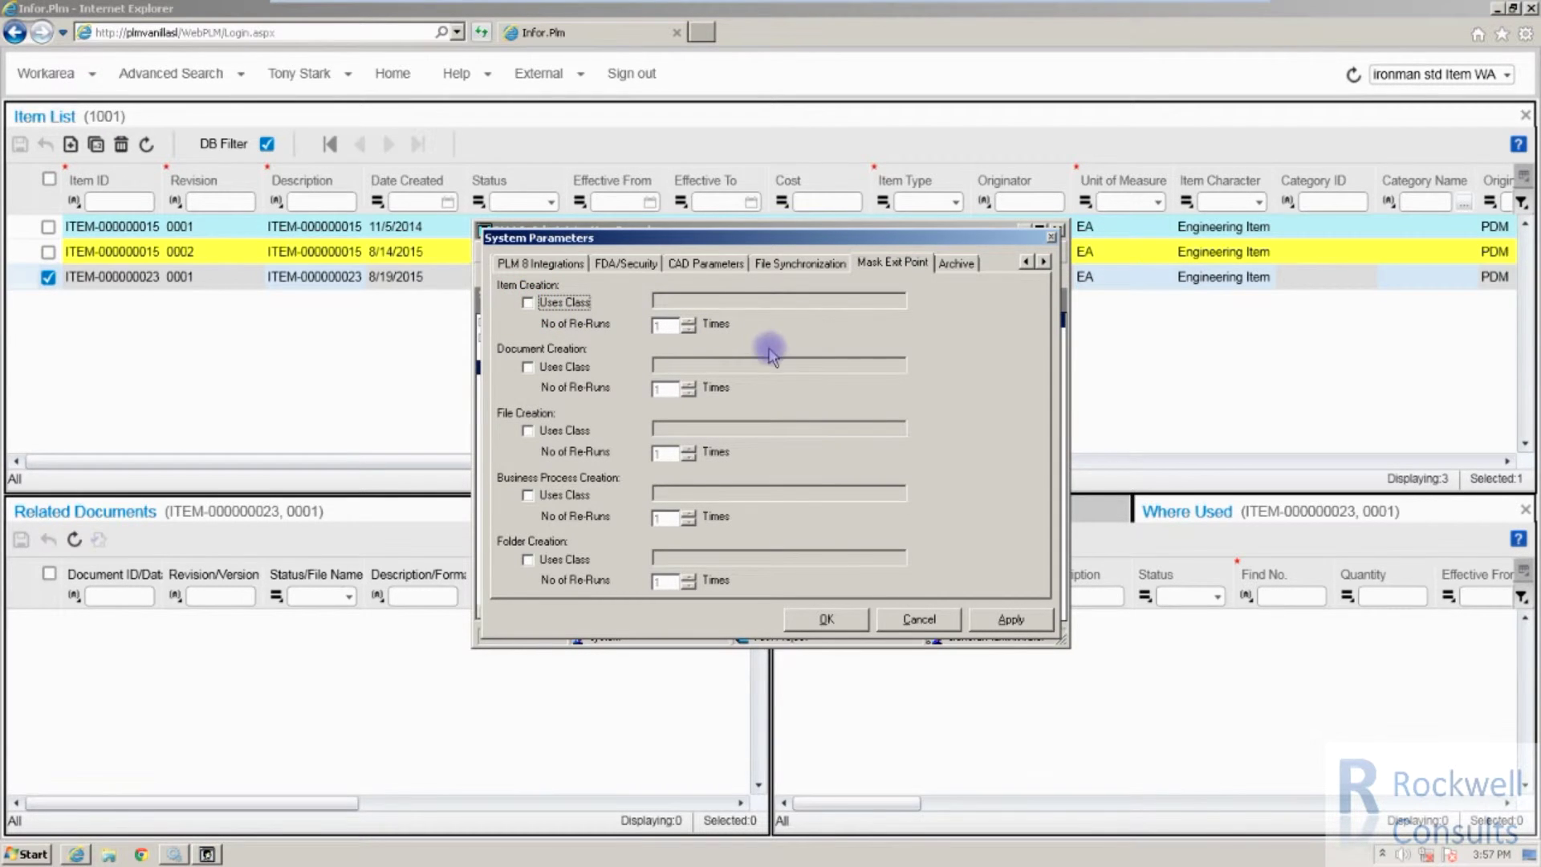
{"action": "left_click", "coordinate": [839, 624]}
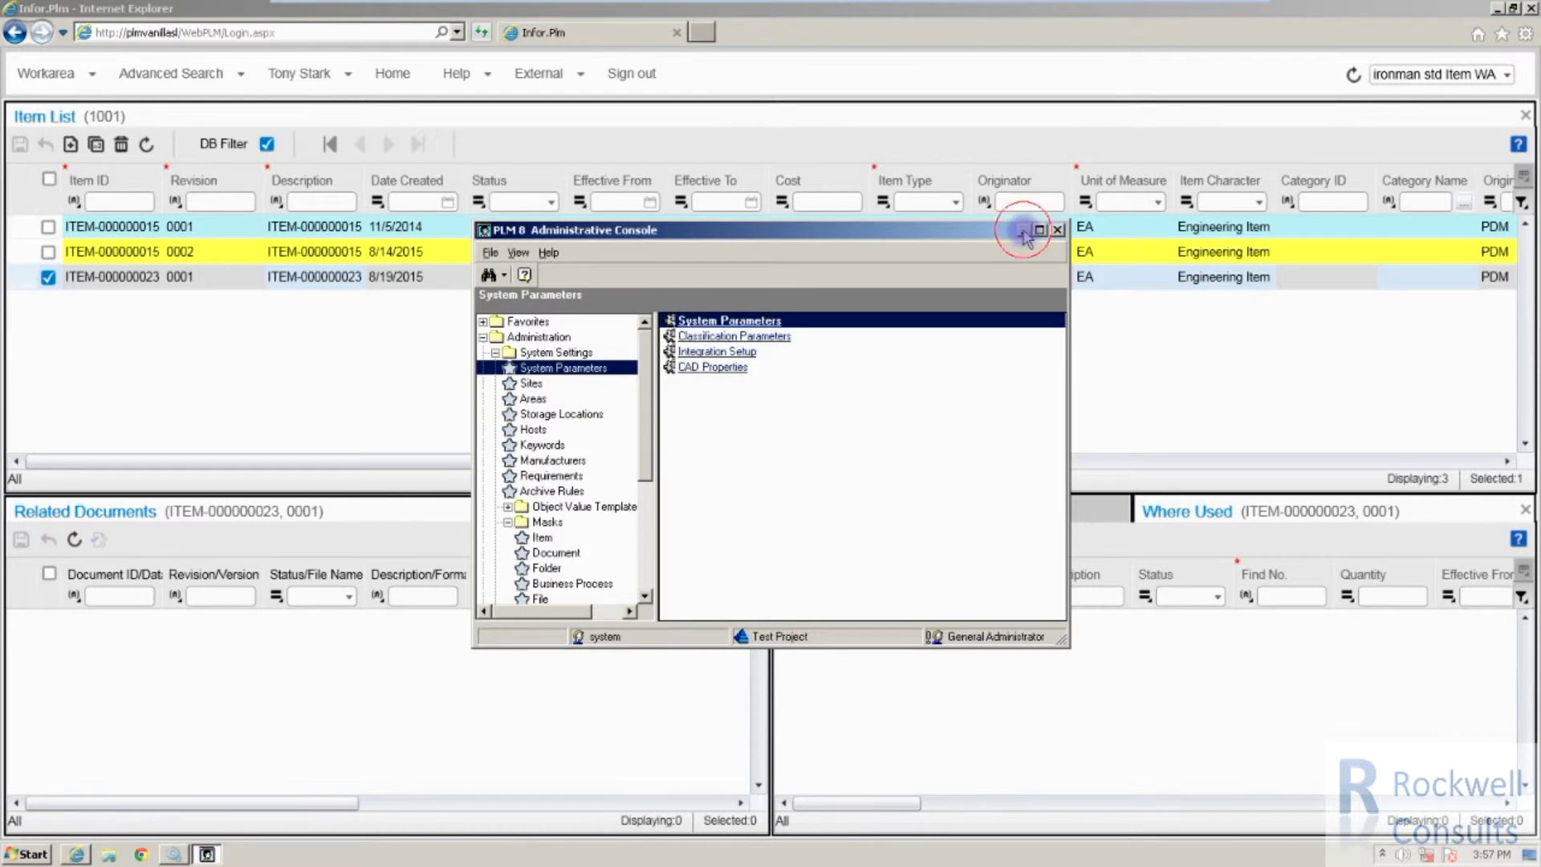
Close the Administrative Console and rerun the Item ID search to list all 29 items
{"action": "left_click", "coordinate": [1026, 232]}
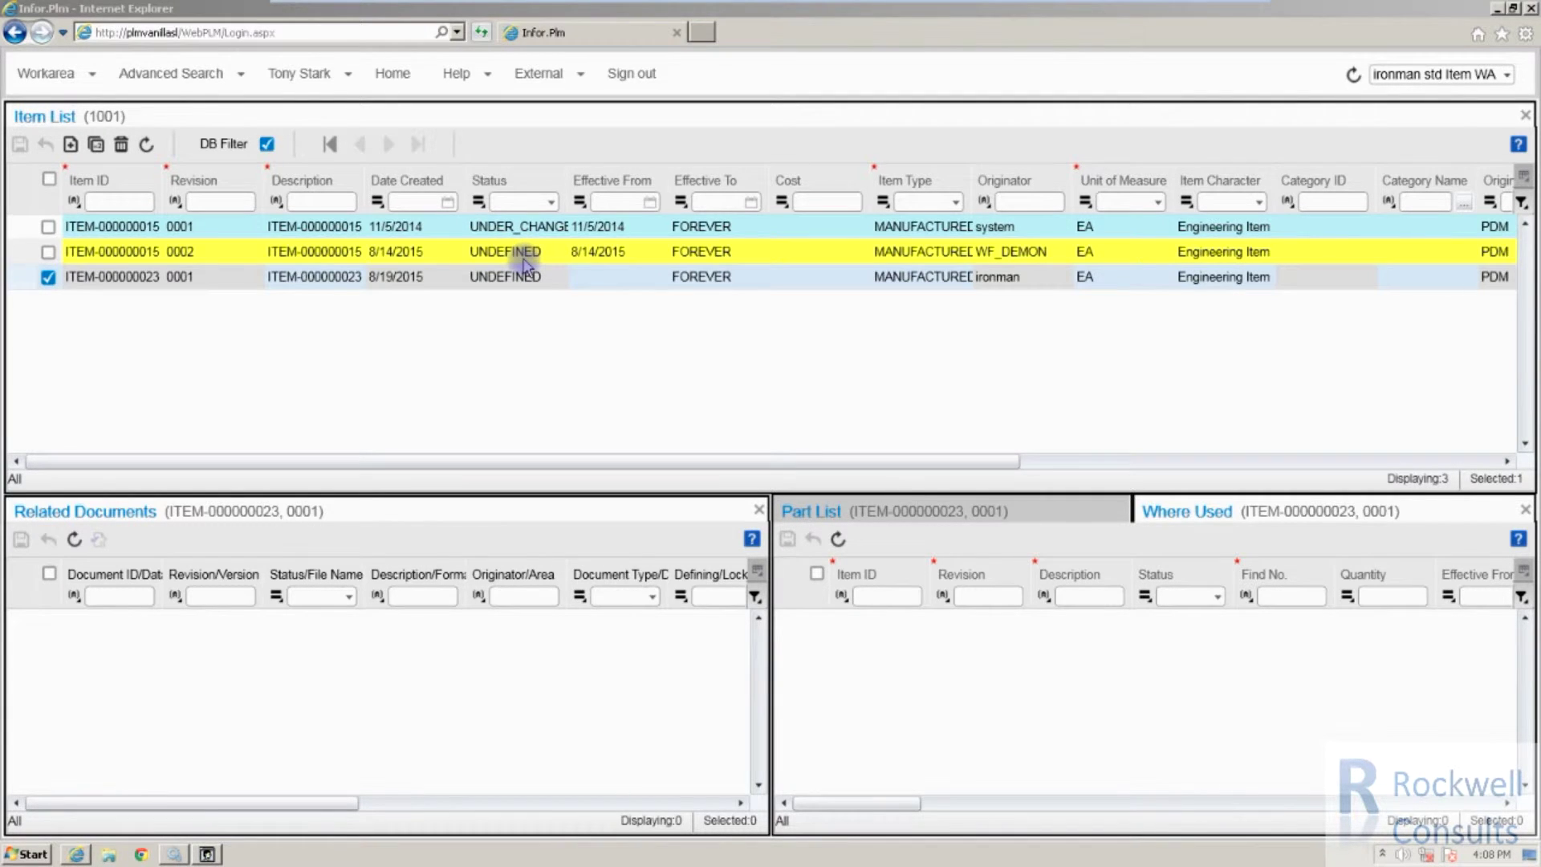
{"action": "left_click", "coordinate": [137, 201]}
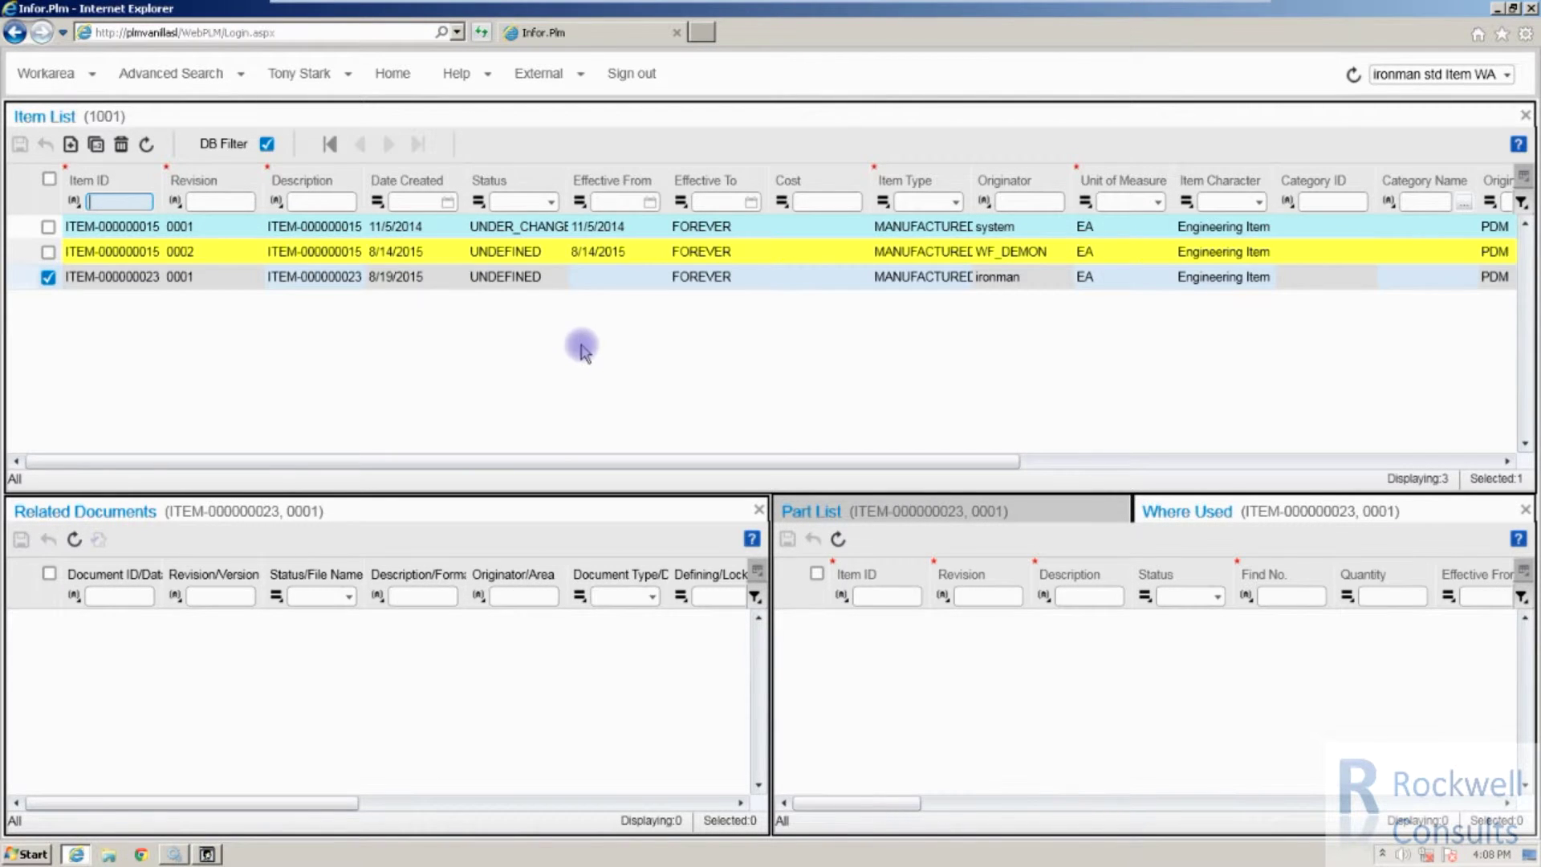
{"action": "key", "text": "Return"}
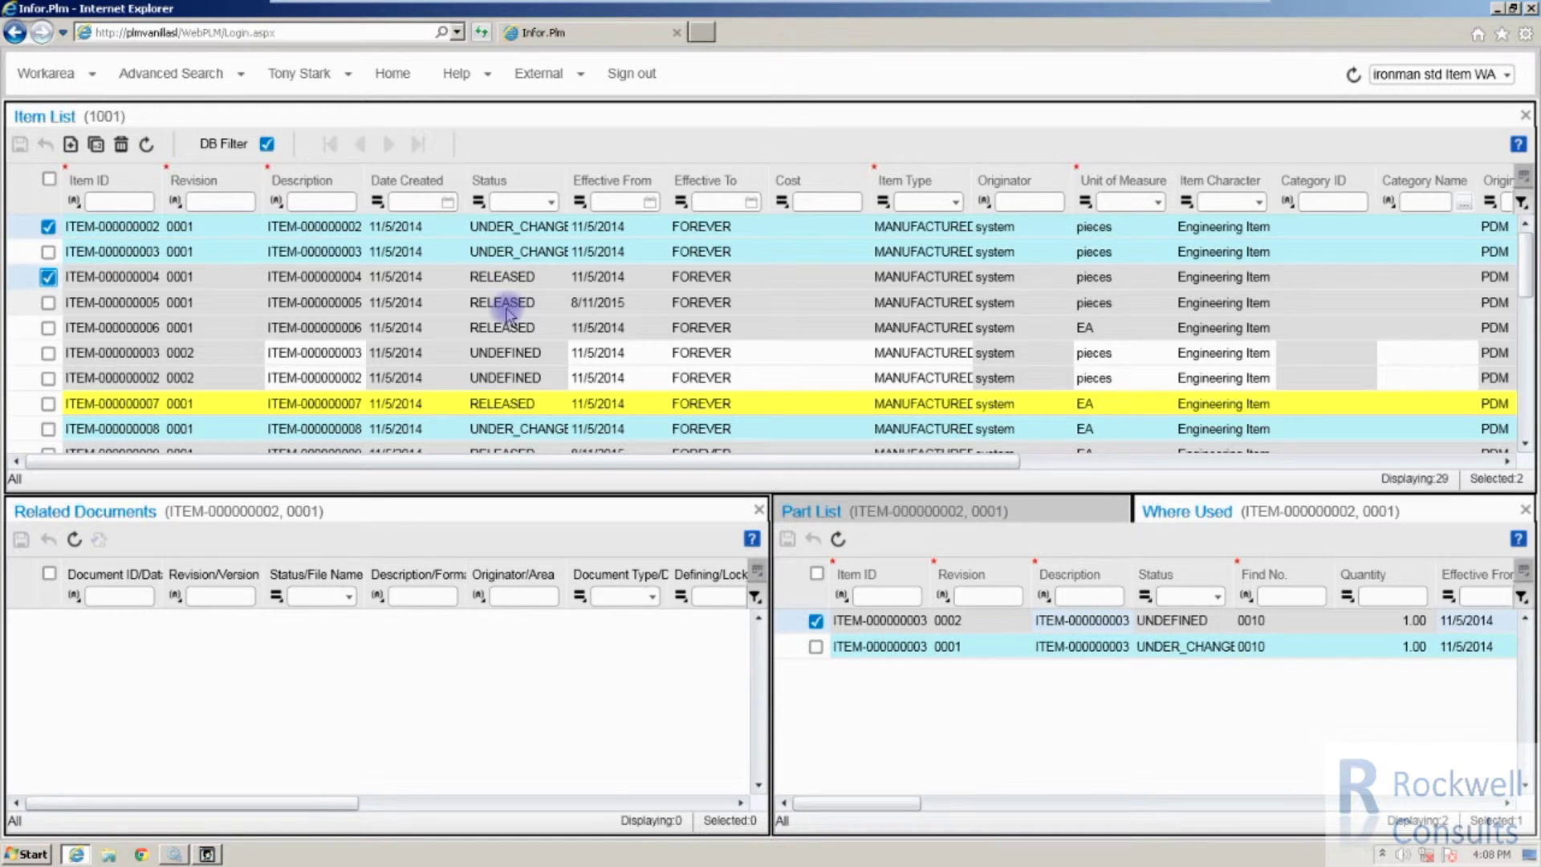
Enlarge the item list pane and enter 013 in the Item ID filter
{"action": "left_click_drag", "start_coordinate": [615, 492], "coordinate": [595, 592]}
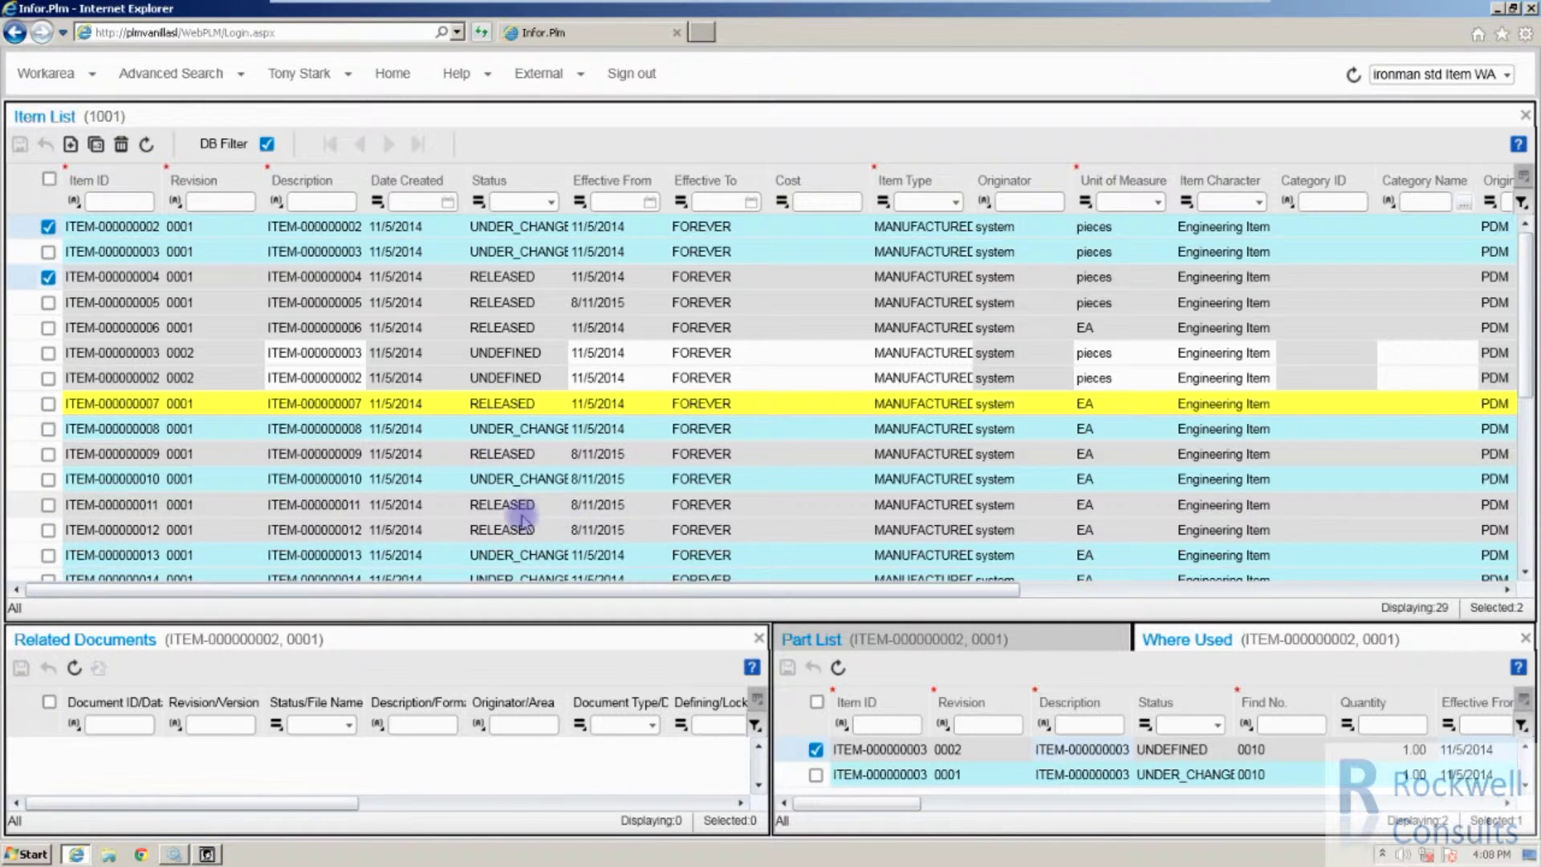
{"action": "scroll", "coordinate": [514, 526], "scroll_direction": "down", "scroll_amount": 1}
{"action": "scroll", "coordinate": [541, 455], "scroll_direction": "down", "scroll_amount": 1}
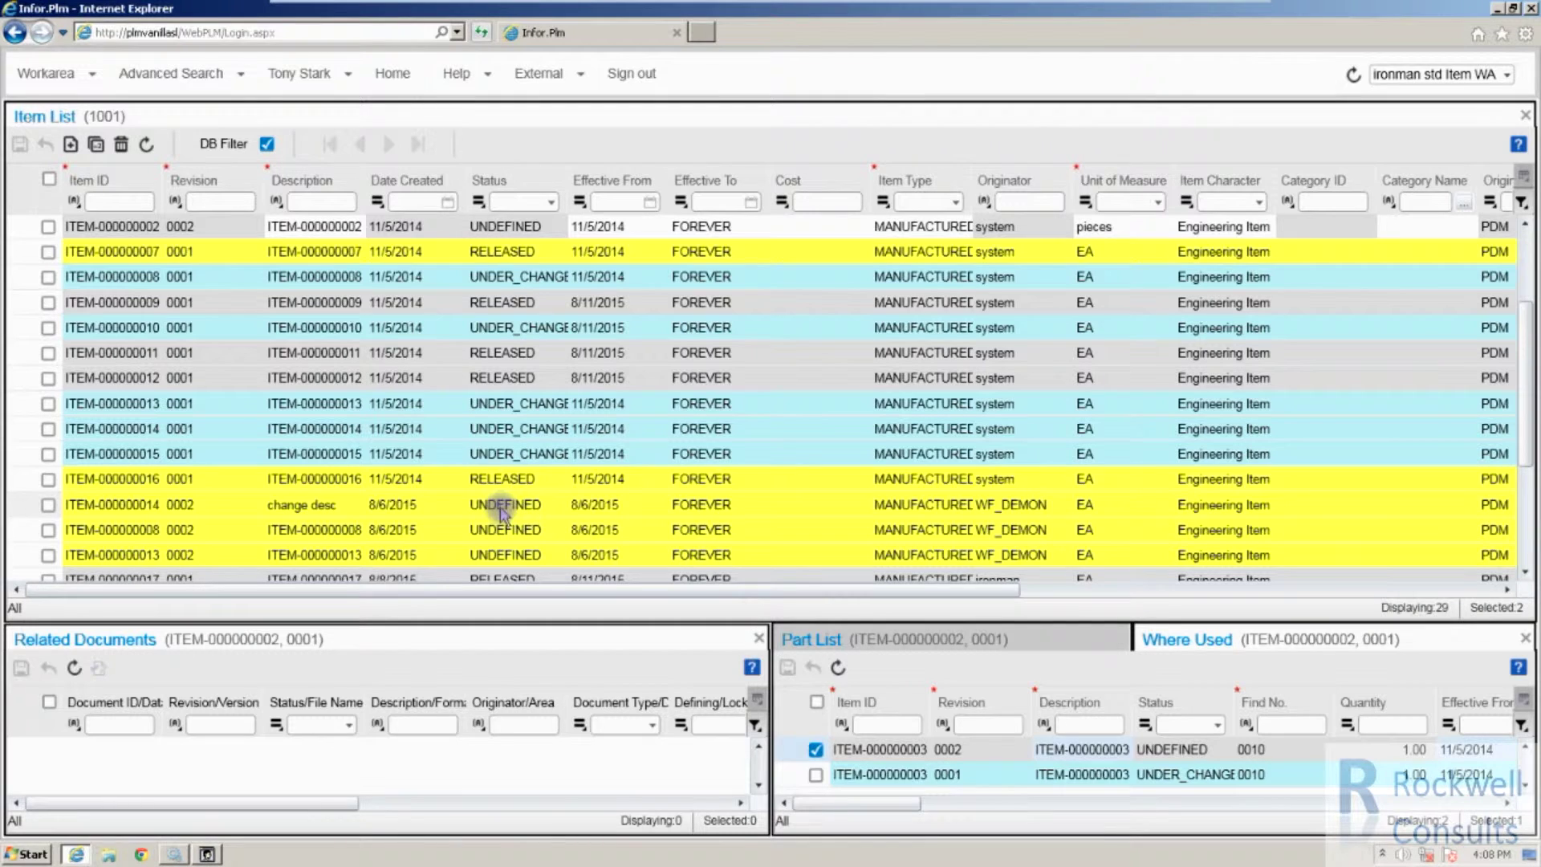
{"action": "left_click", "coordinate": [113, 200]}
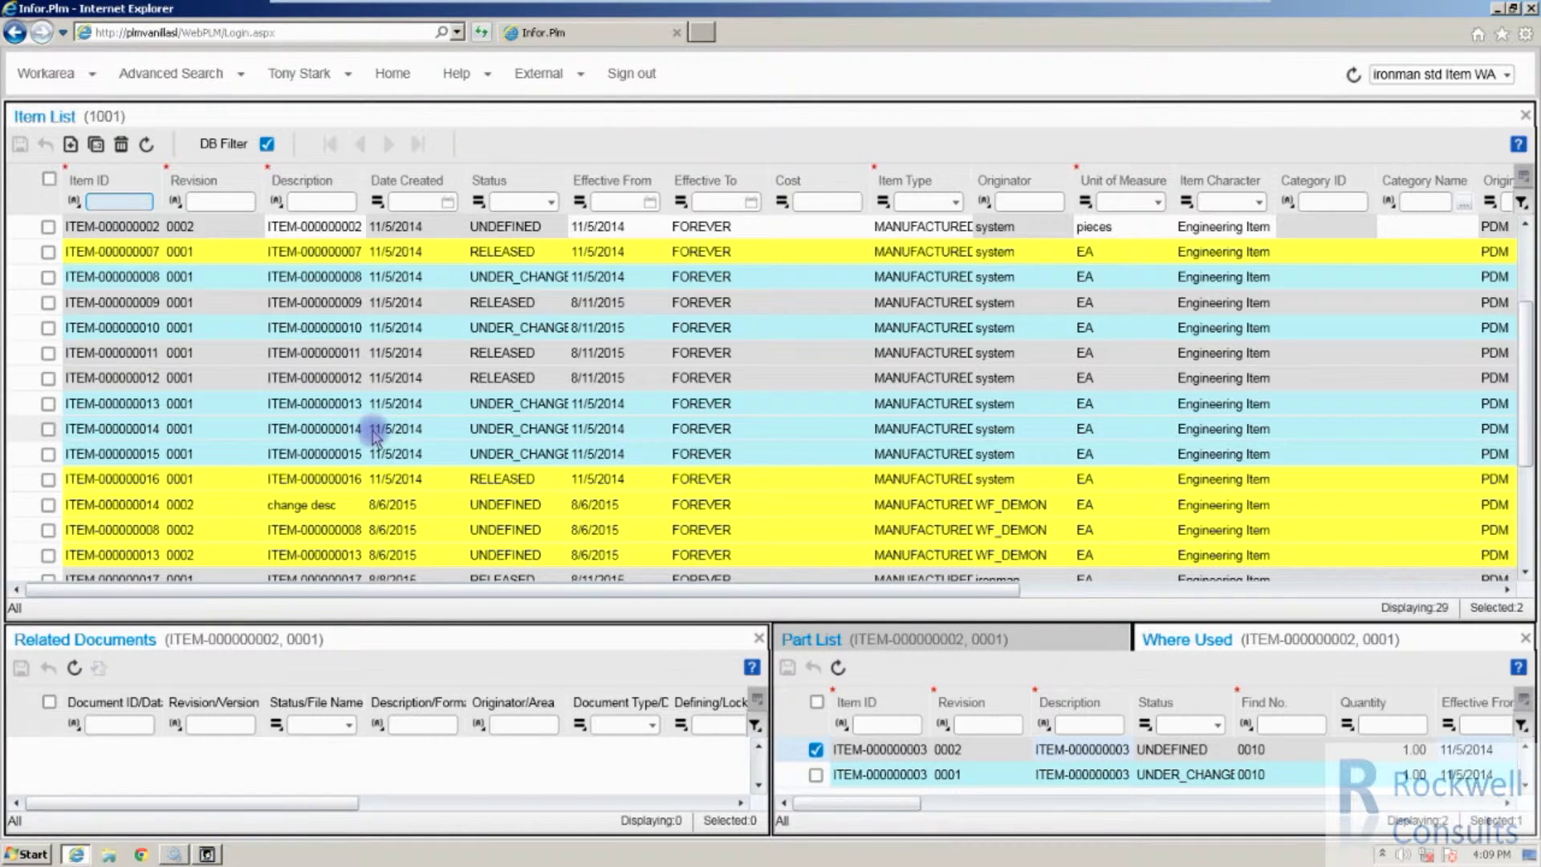
{"action": "type", "text": "0"}
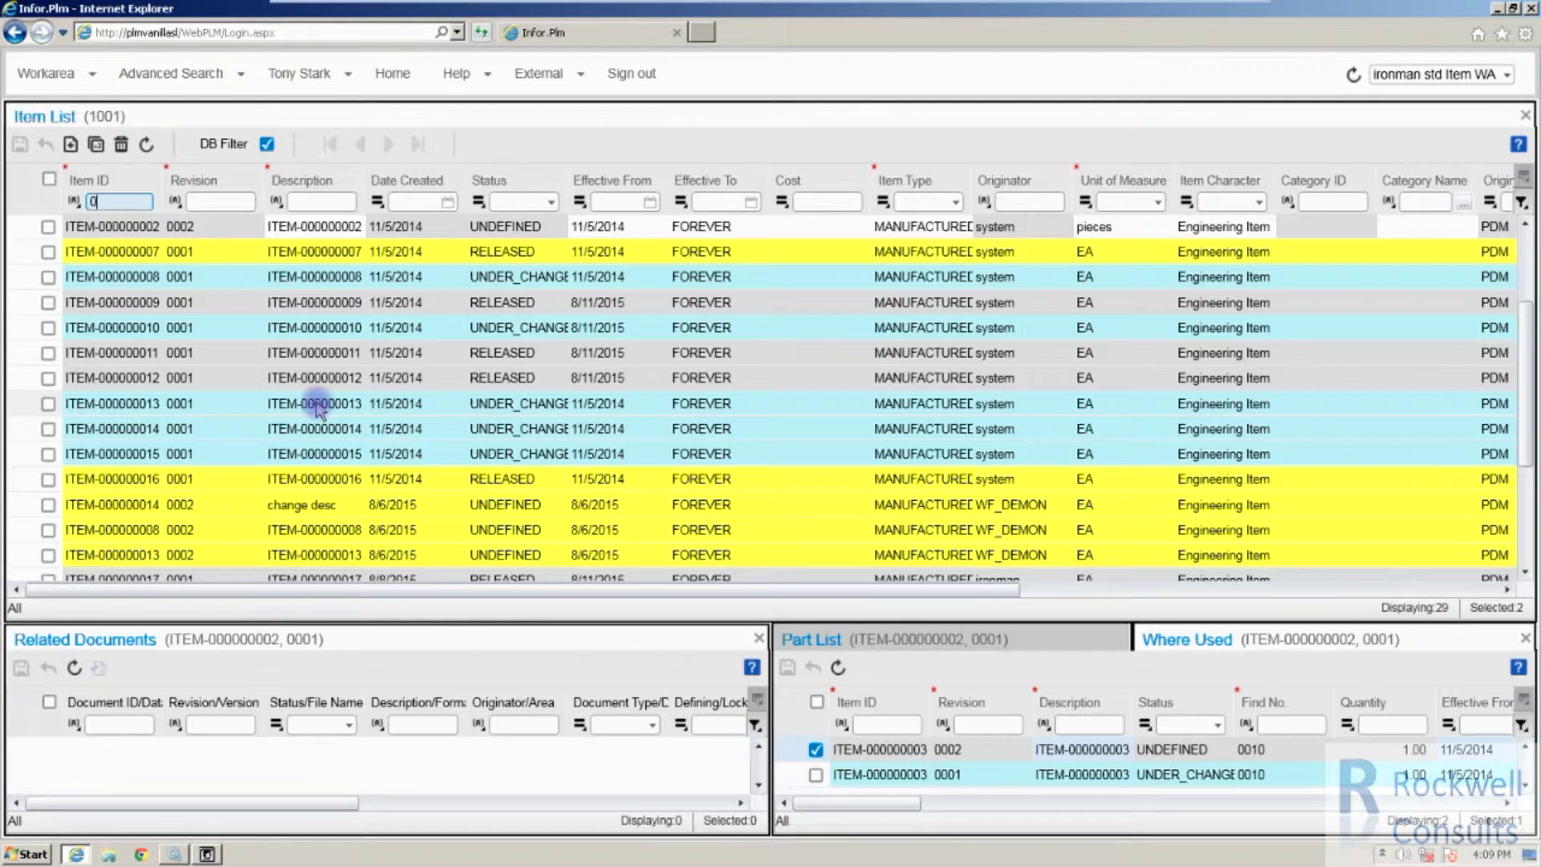
{"action": "type", "text": "13"}
Check in revision 0002 of ITEM-000000002 to release it
{"action": "left_click", "coordinate": [419, 315]}
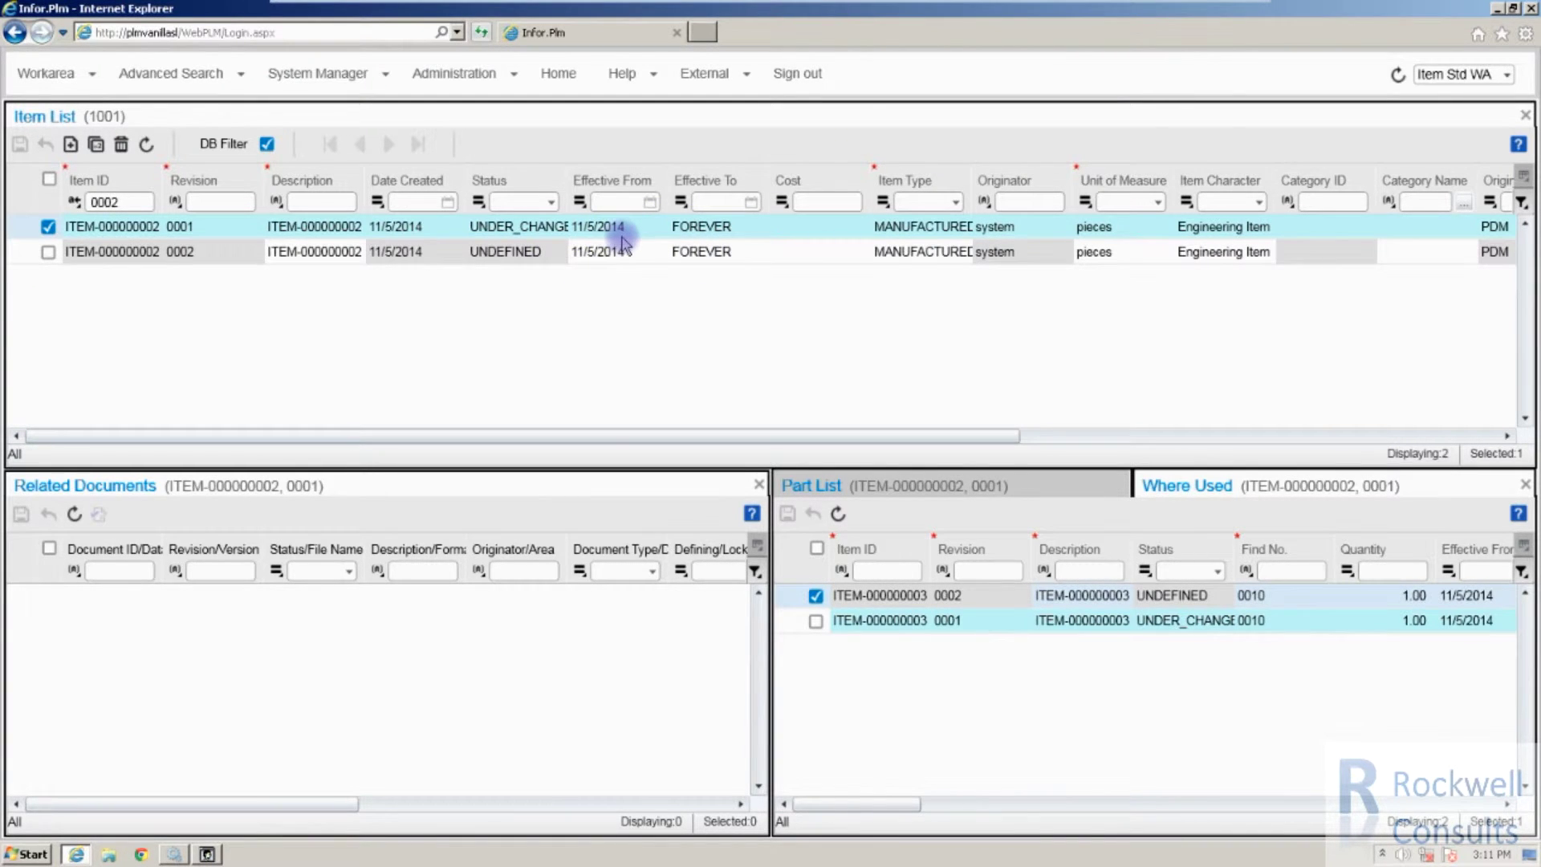
{"action": "right_click", "coordinate": [509, 253]}
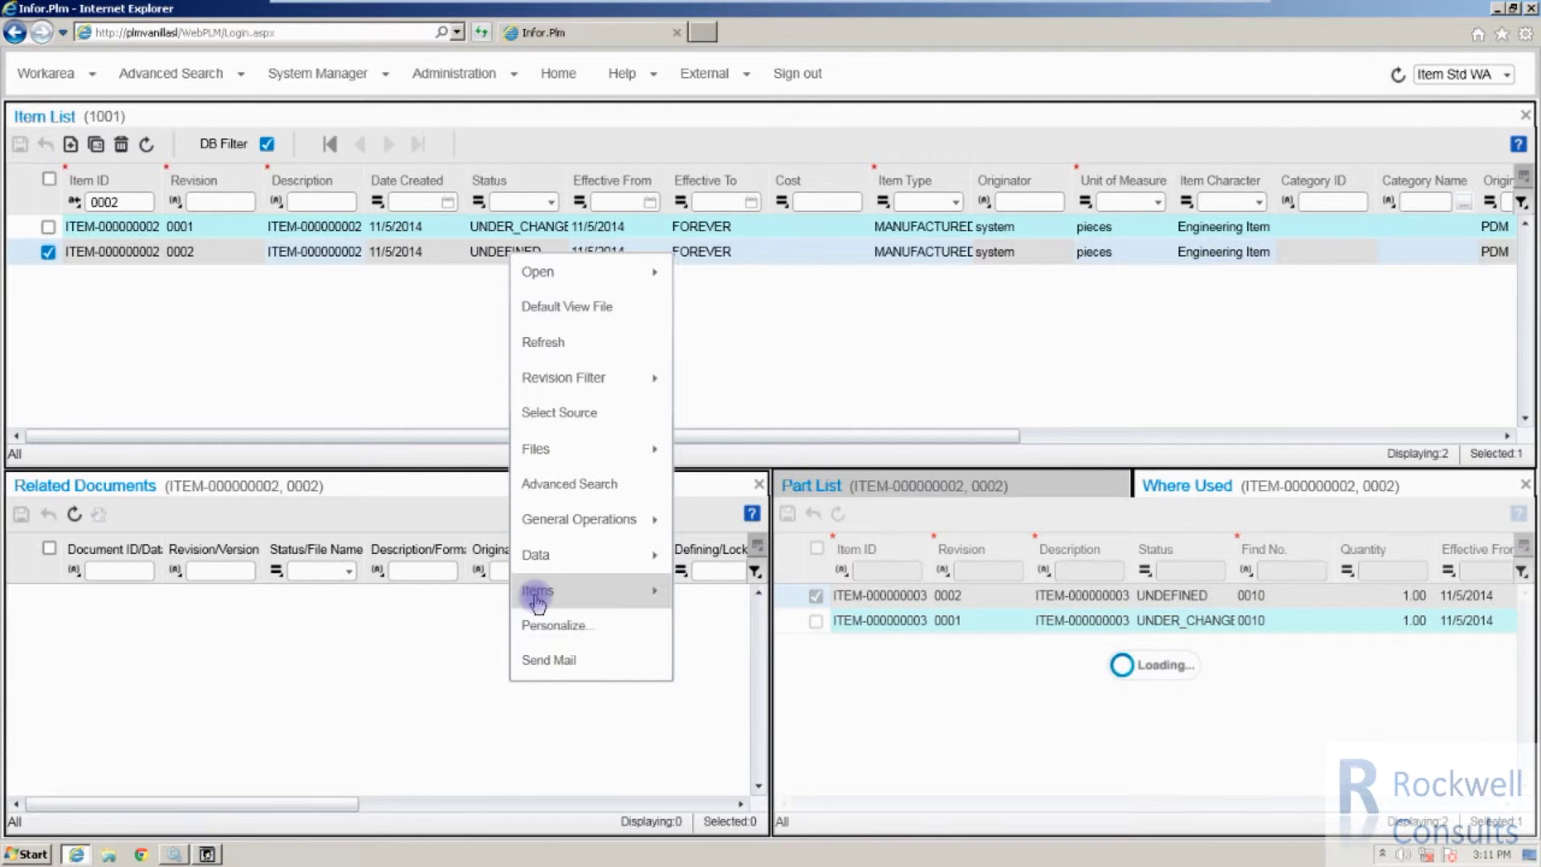
{"action": "mouse_move", "coordinate": [638, 590]}
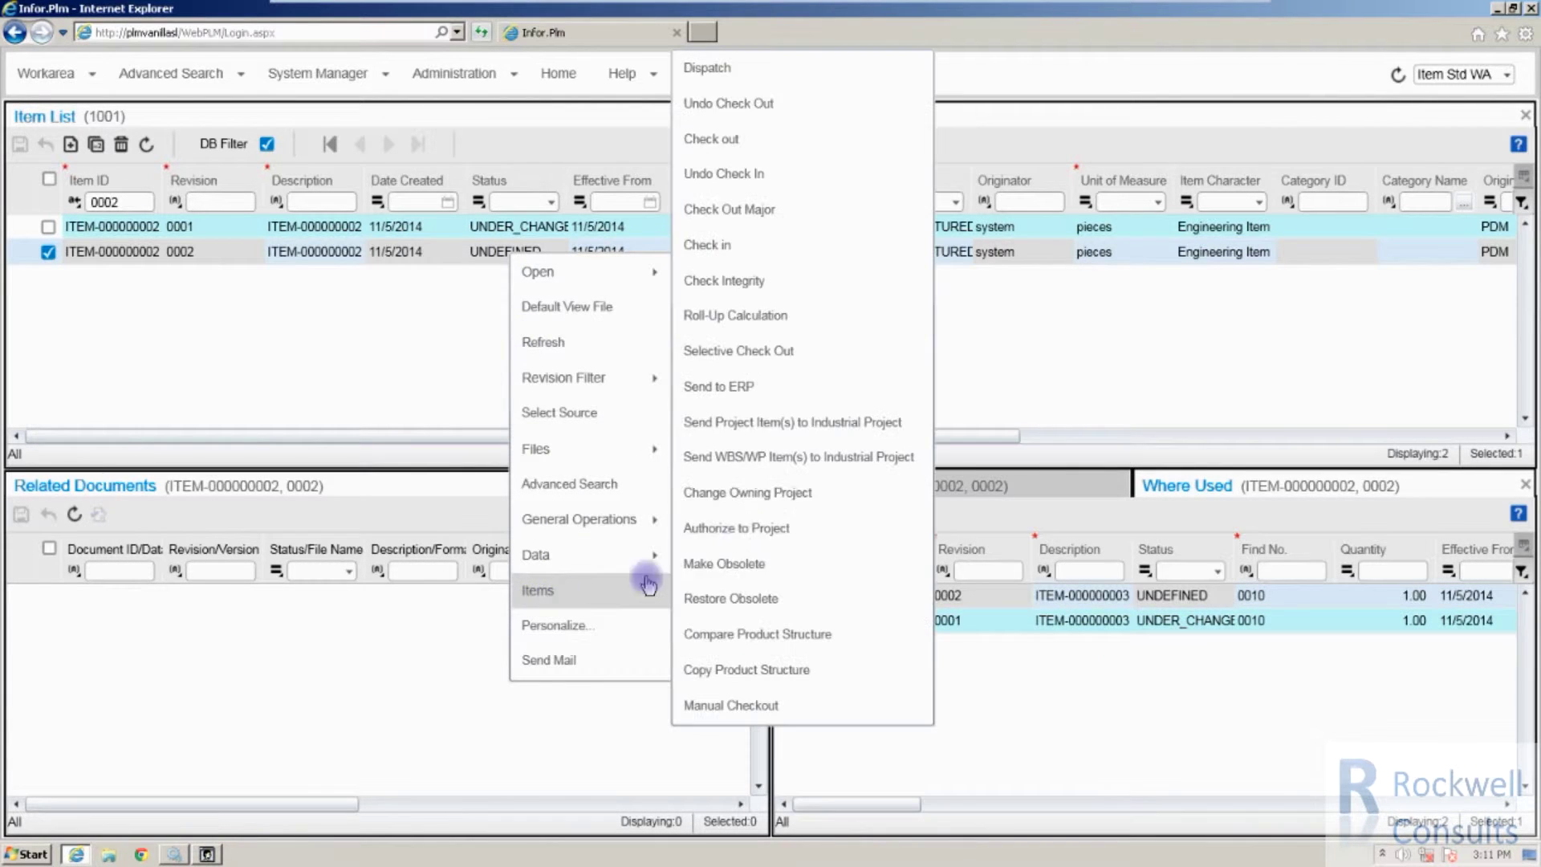
{"action": "left_click", "coordinate": [713, 246]}
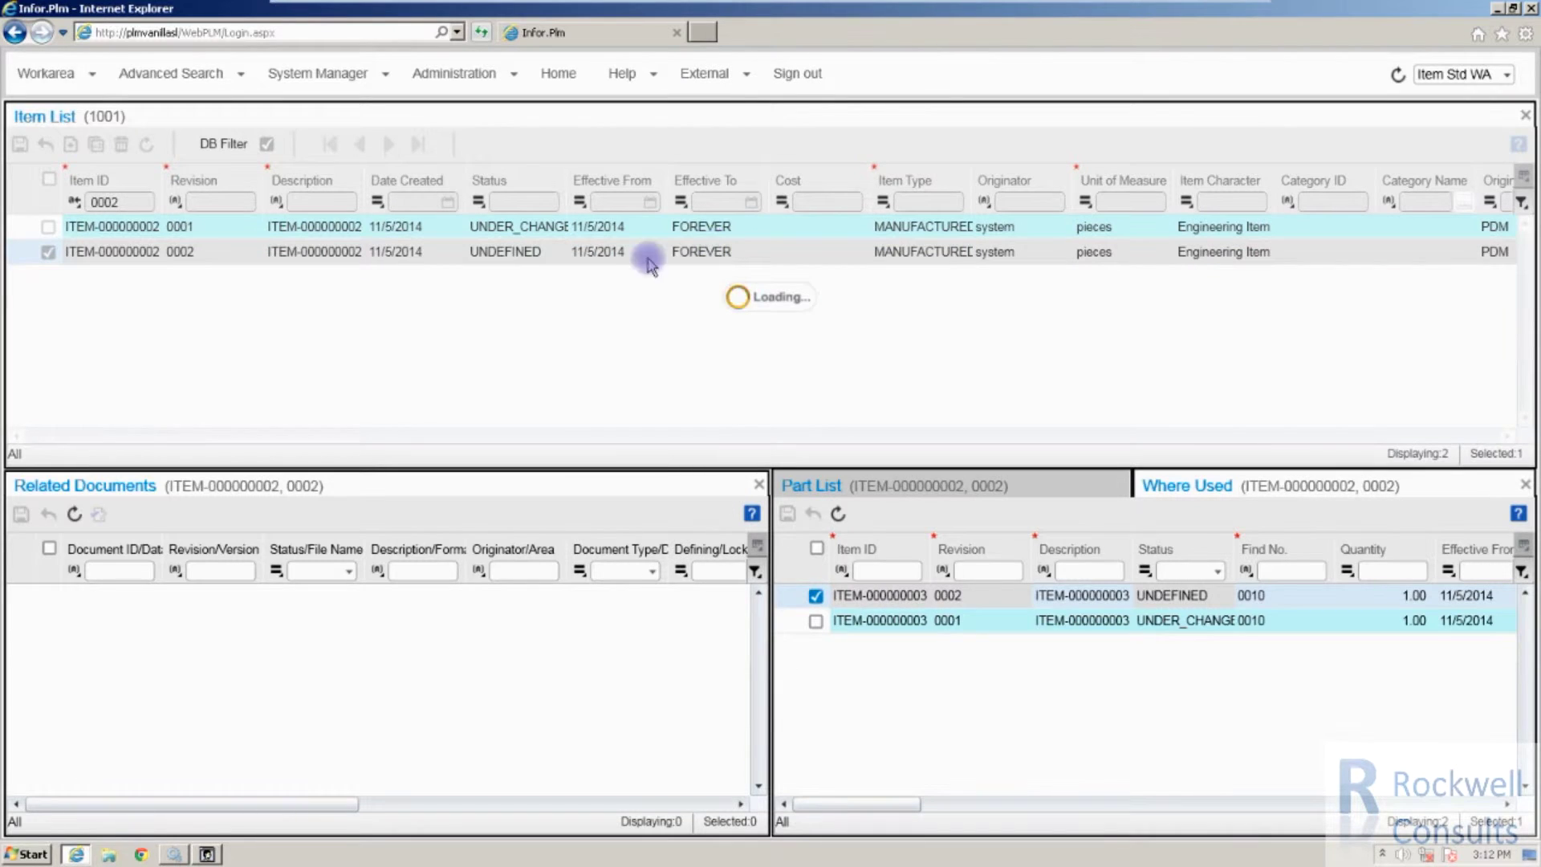
Check out revision 0002 again, creating a new revision 0003
{"action": "left_click", "coordinate": [705, 253]}
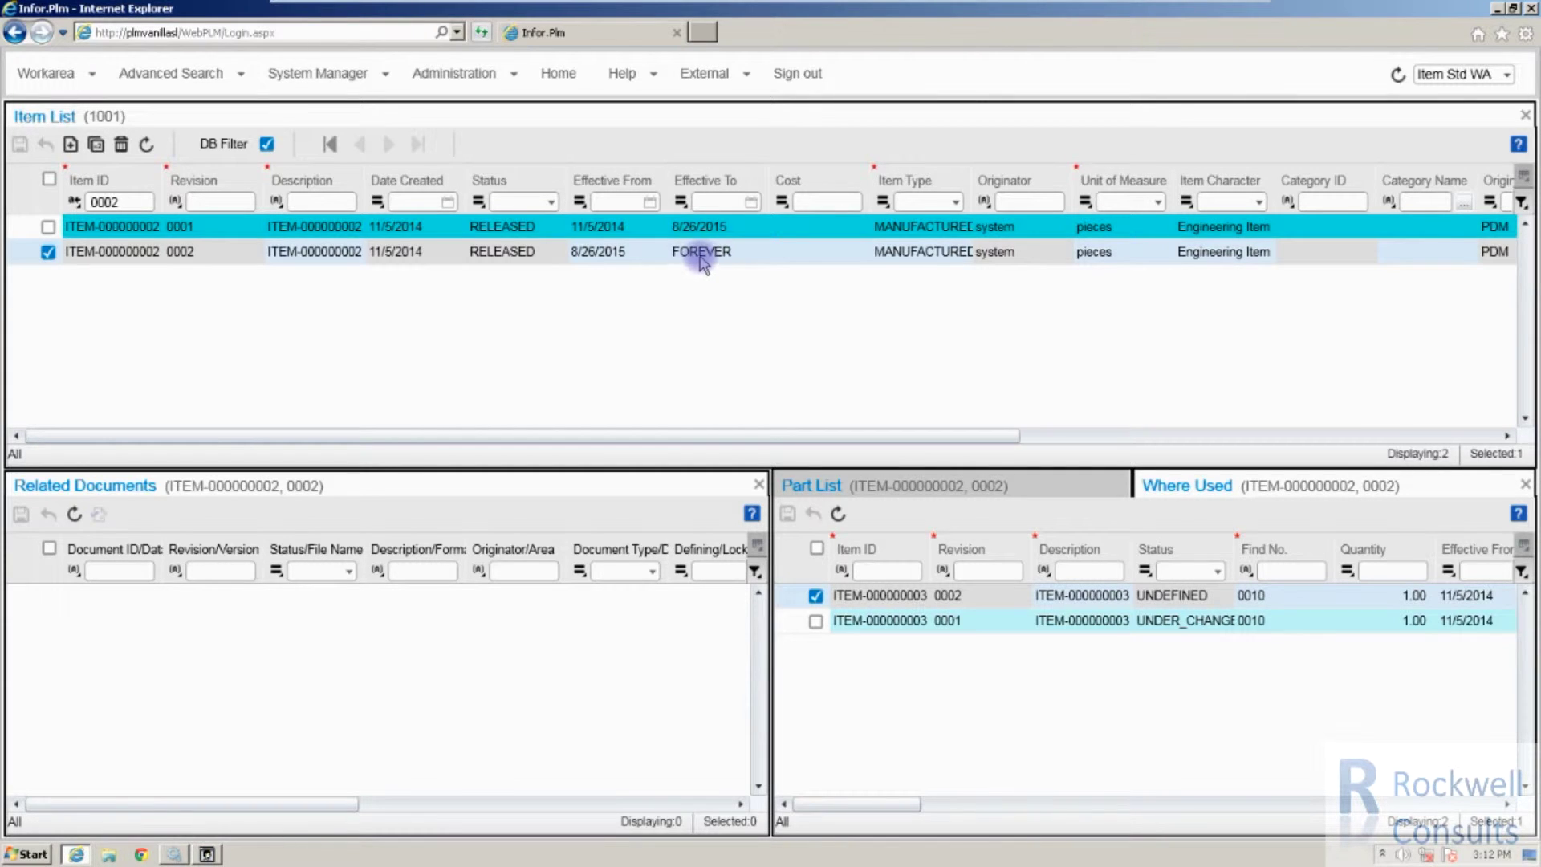
{"action": "right_click", "coordinate": [610, 256]}
{"action": "mouse_move", "coordinate": [640, 595]}
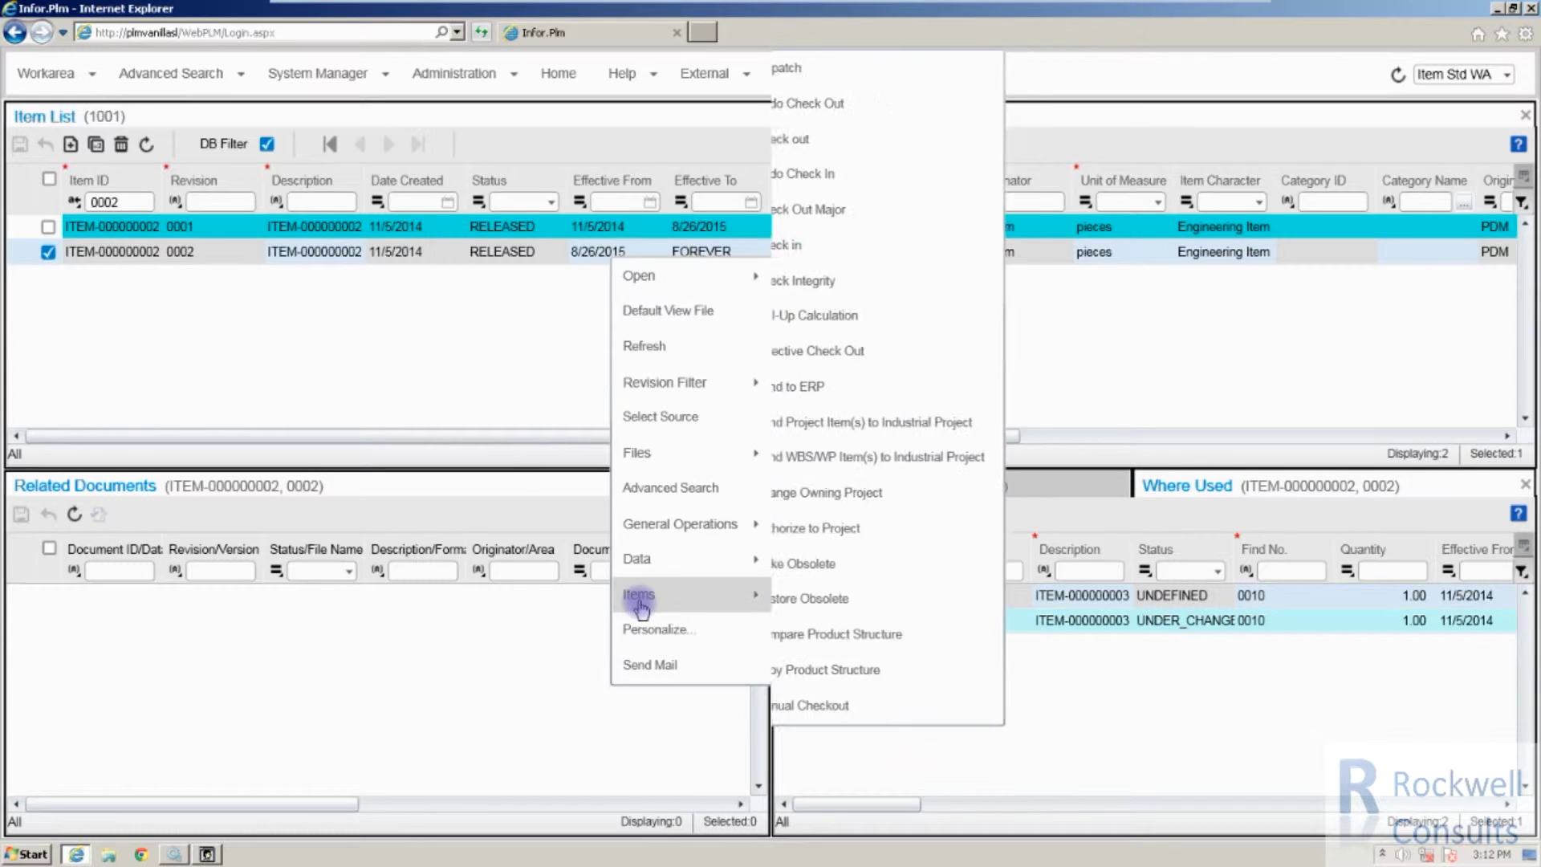
{"action": "left_click", "coordinate": [807, 133]}
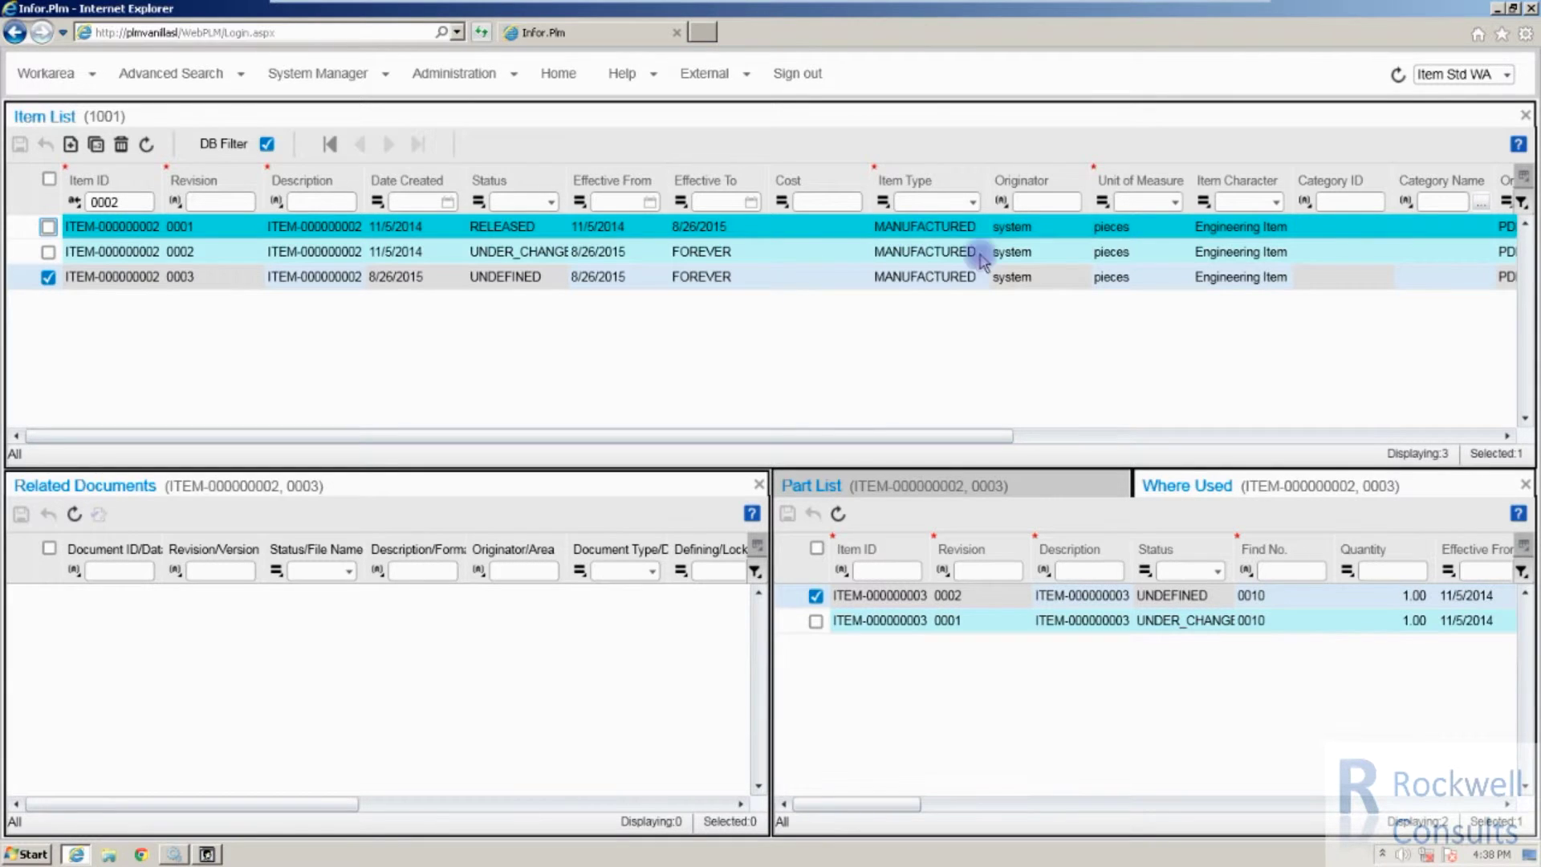
{"action": "left_click", "coordinate": [979, 281]}
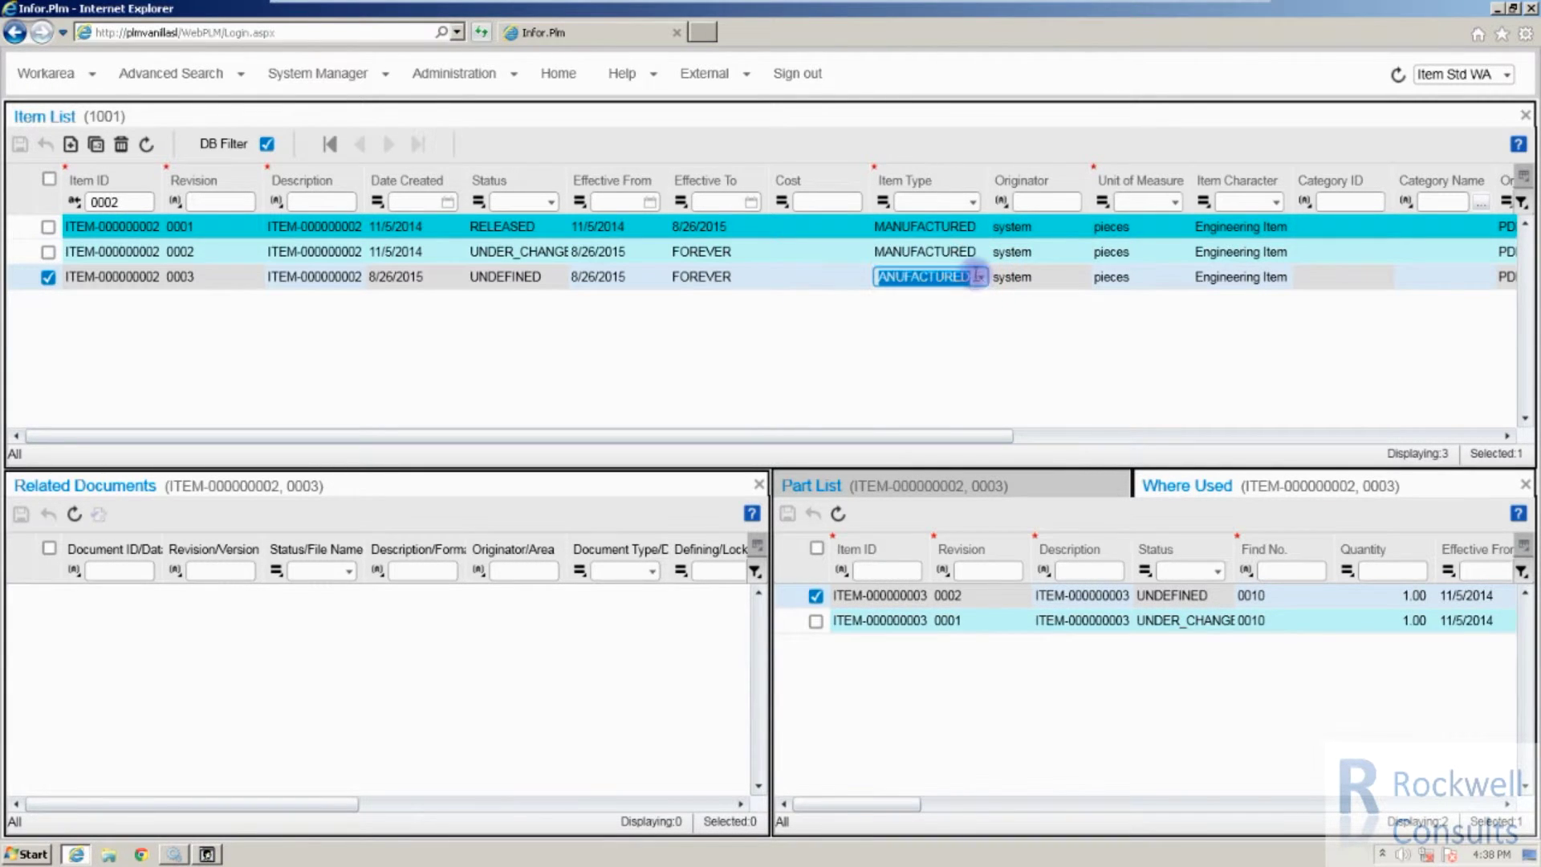
{"action": "left_click", "coordinate": [982, 279]}
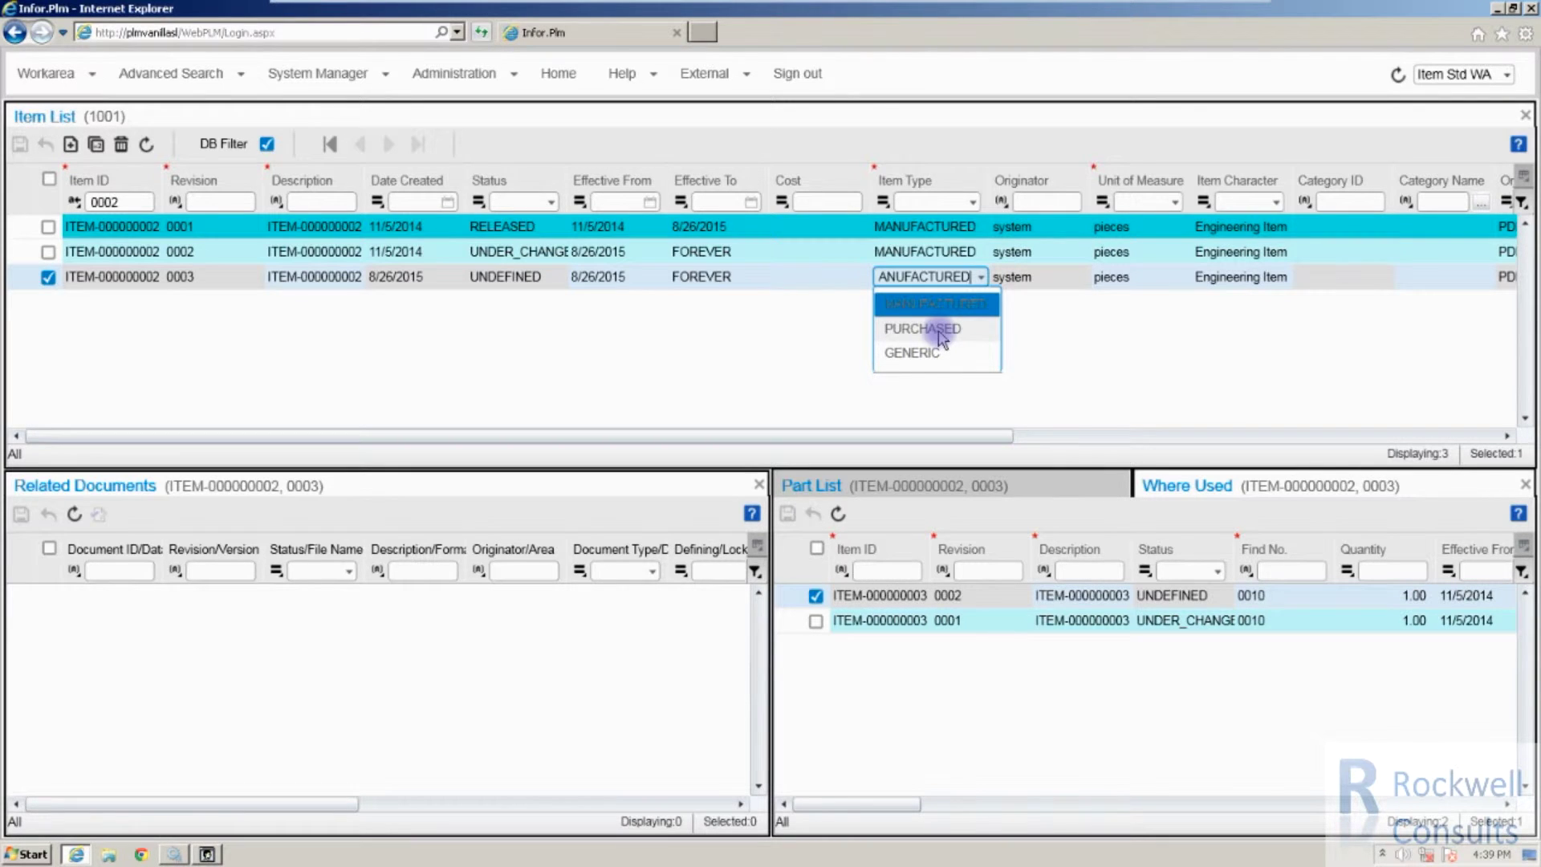
{"action": "left_click", "coordinate": [839, 313]}
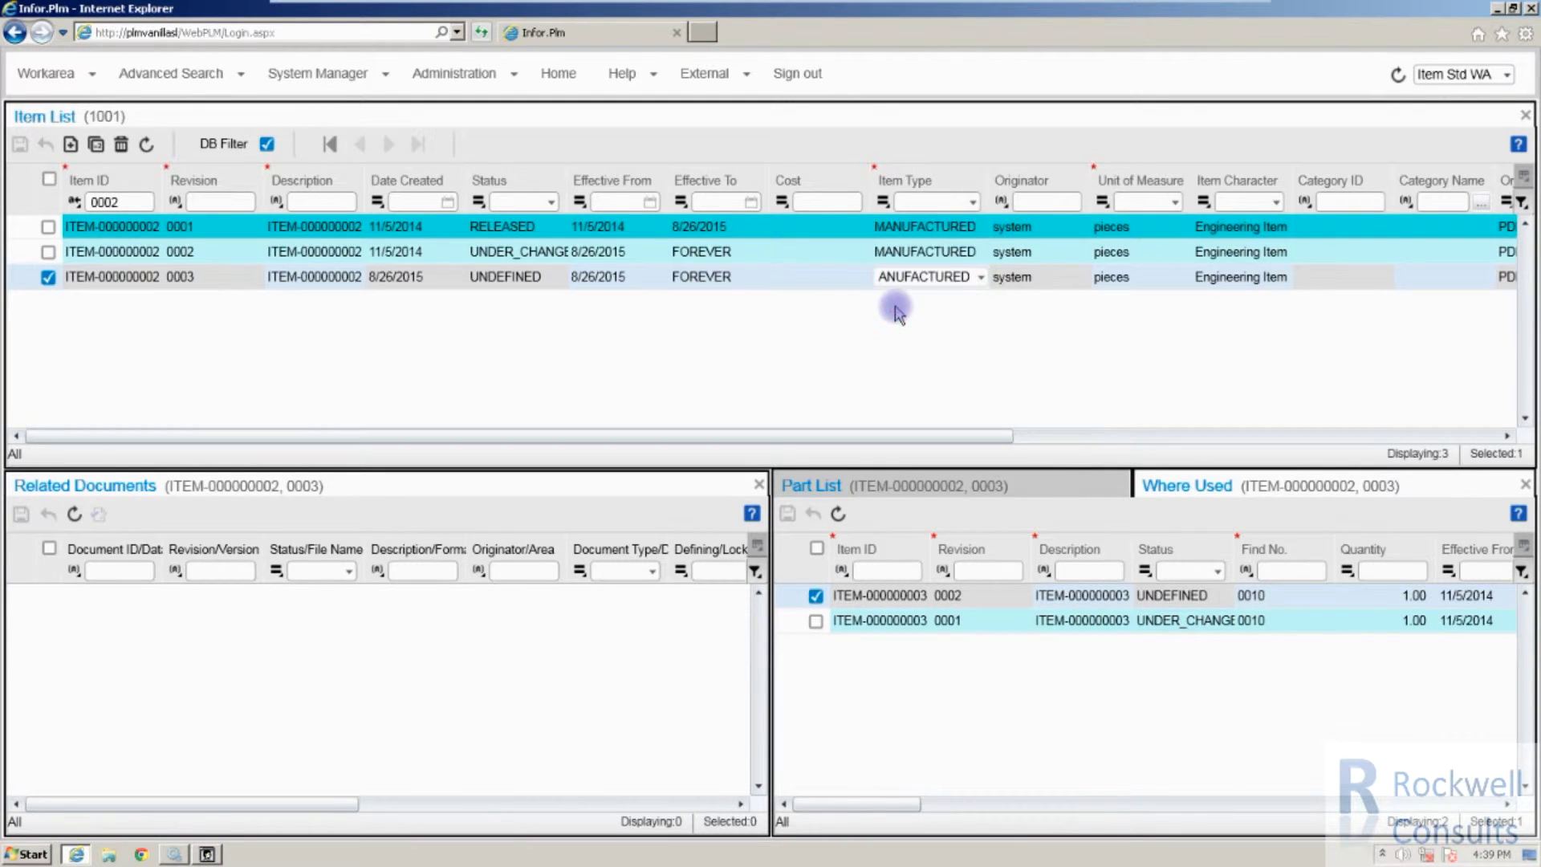
{"action": "left_click", "coordinate": [979, 310]}
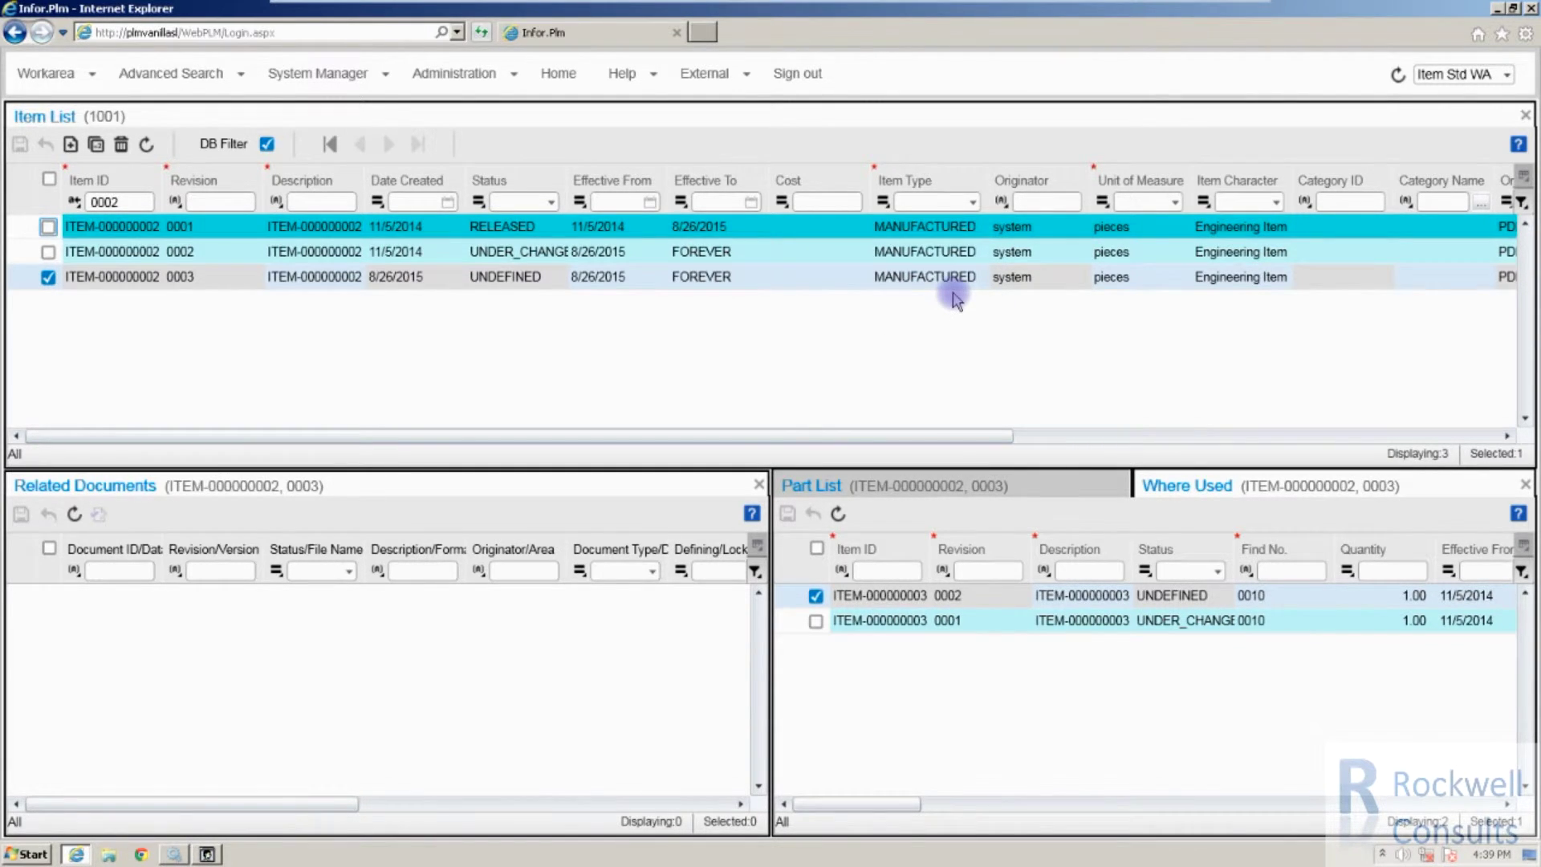
{"action": "double_click", "coordinate": [128, 201]}
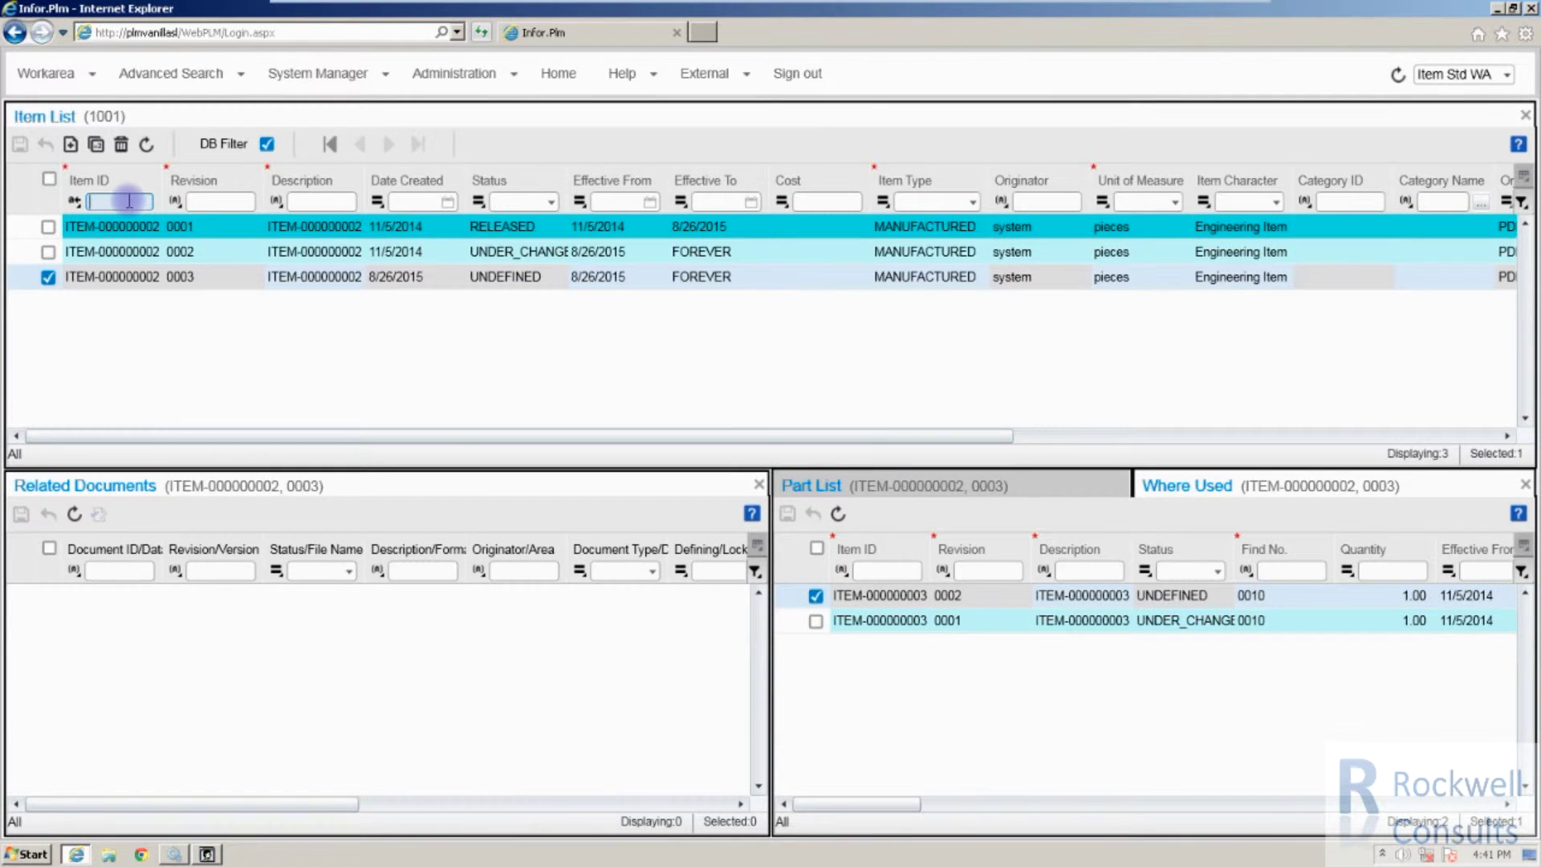
Clear the Item ID filter and scroll through all 31 listed items
{"action": "key", "text": "Return"}
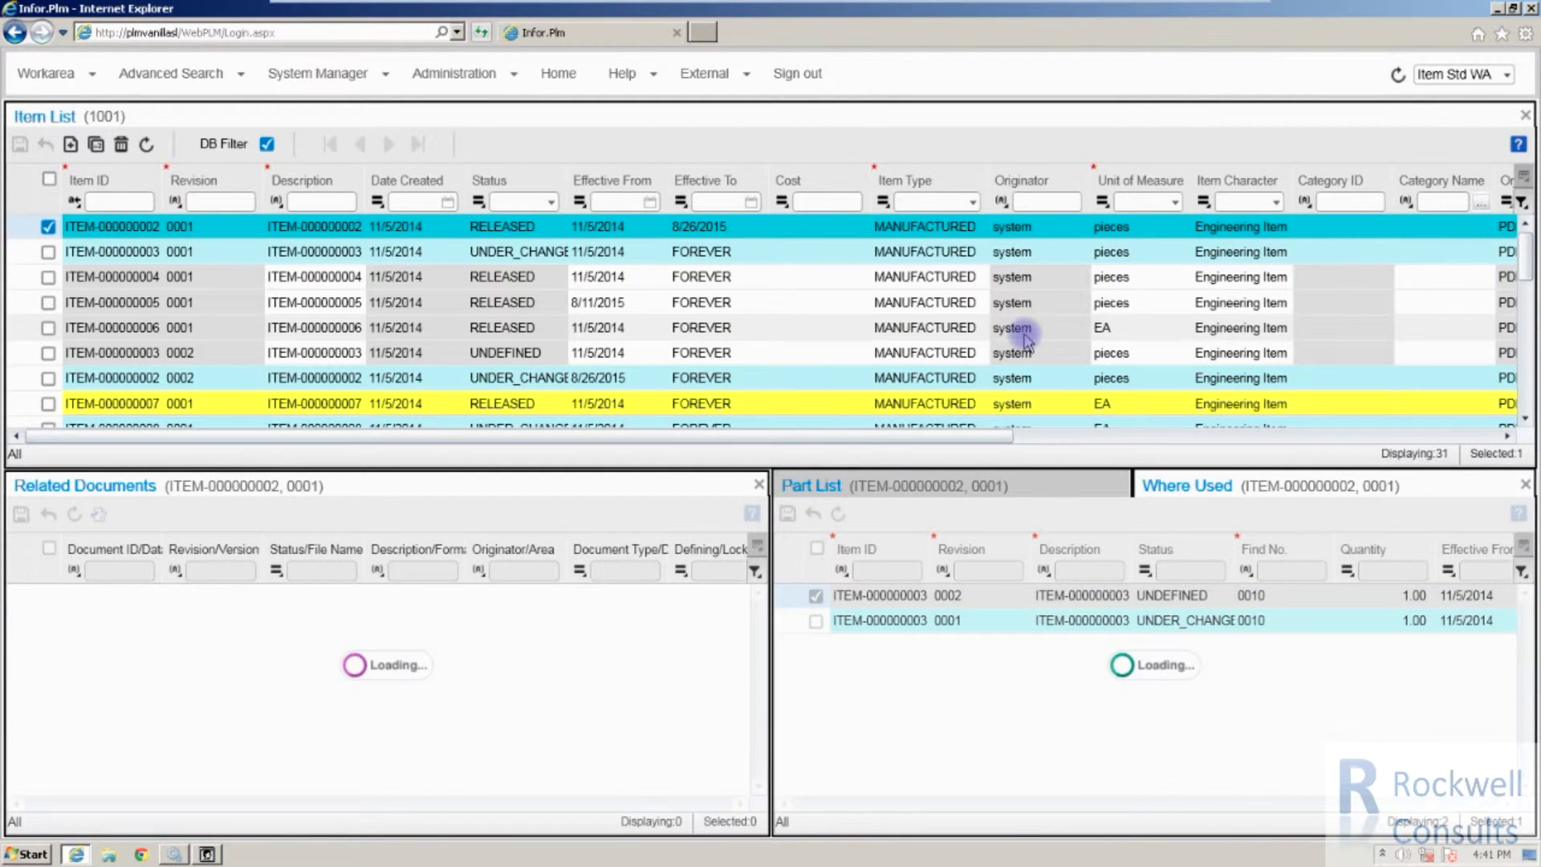
{"action": "scroll", "coordinate": [1050, 378], "scroll_direction": "down", "scroll_amount": 1}
{"action": "left_click", "coordinate": [1051, 377]}
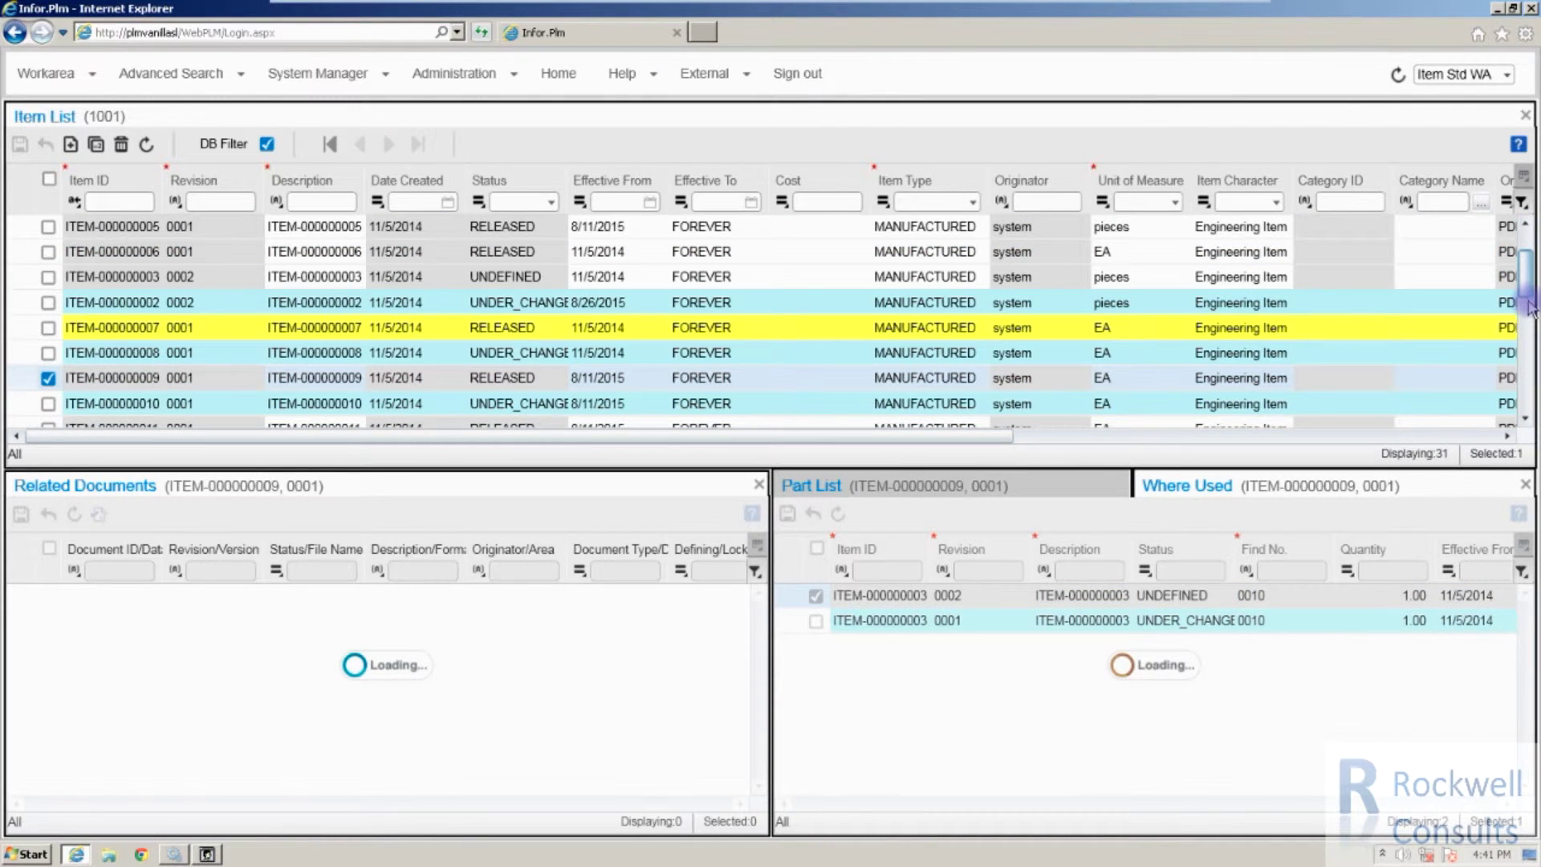
{"action": "left_click_drag", "start_coordinate": [1529, 309], "coordinate": [1527, 341]}
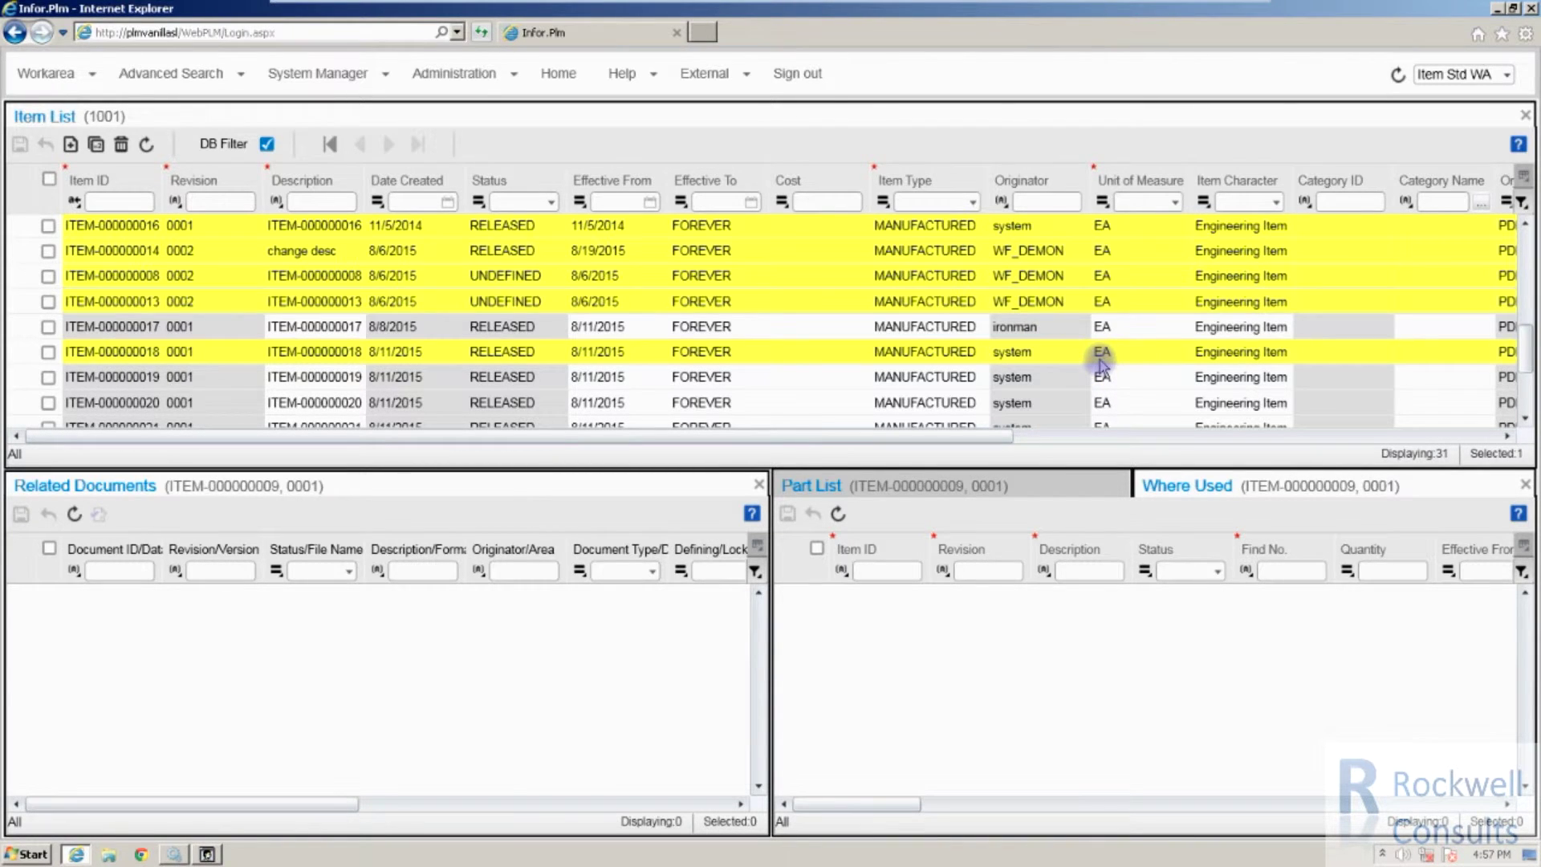
{"action": "left_click", "coordinate": [1176, 204]}
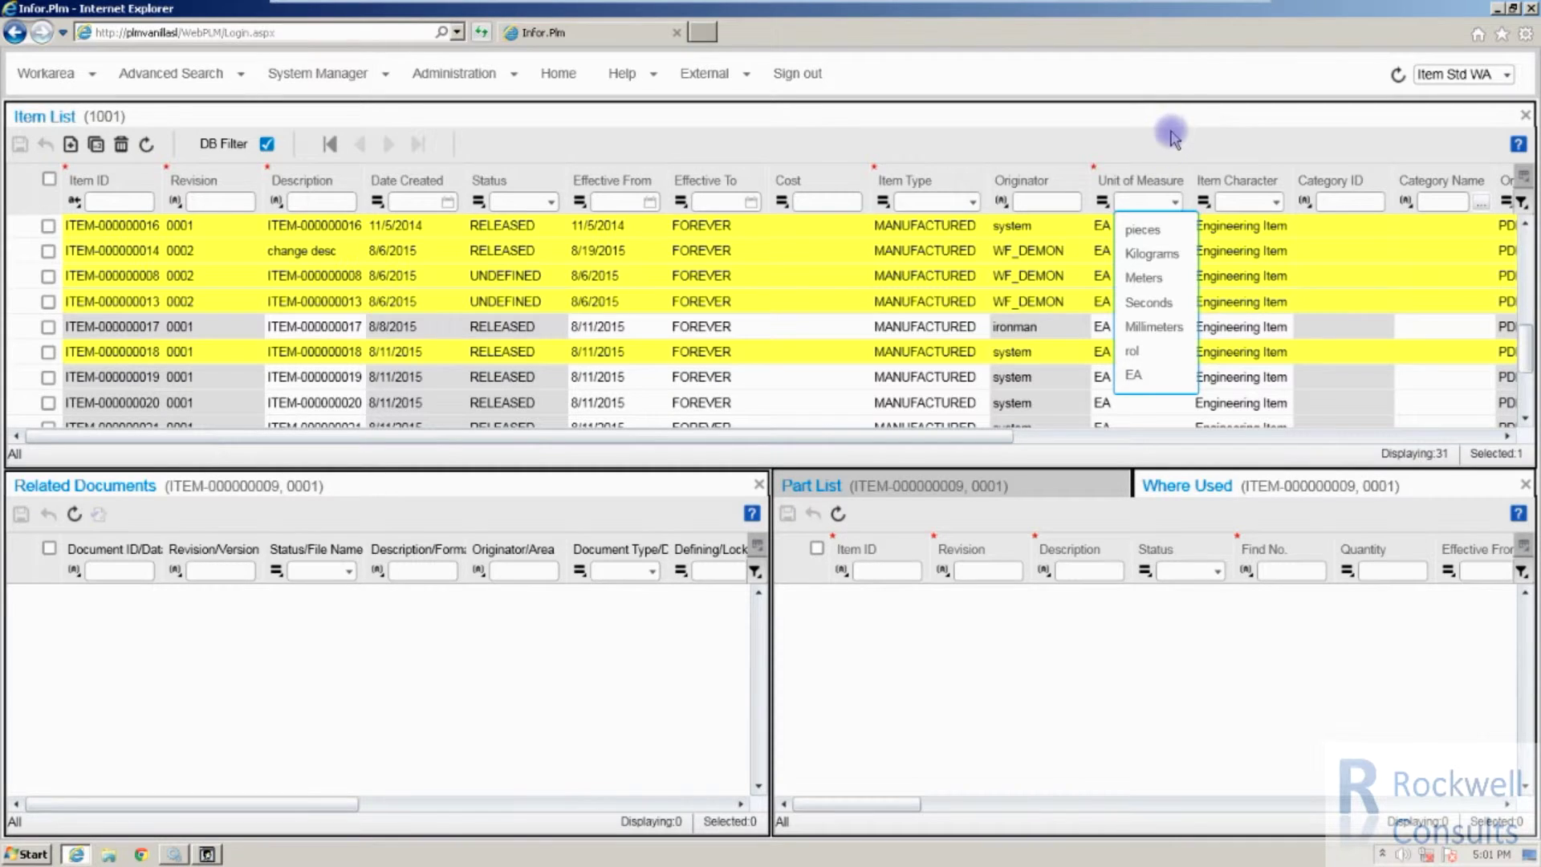
{"action": "left_click", "coordinate": [1168, 138]}
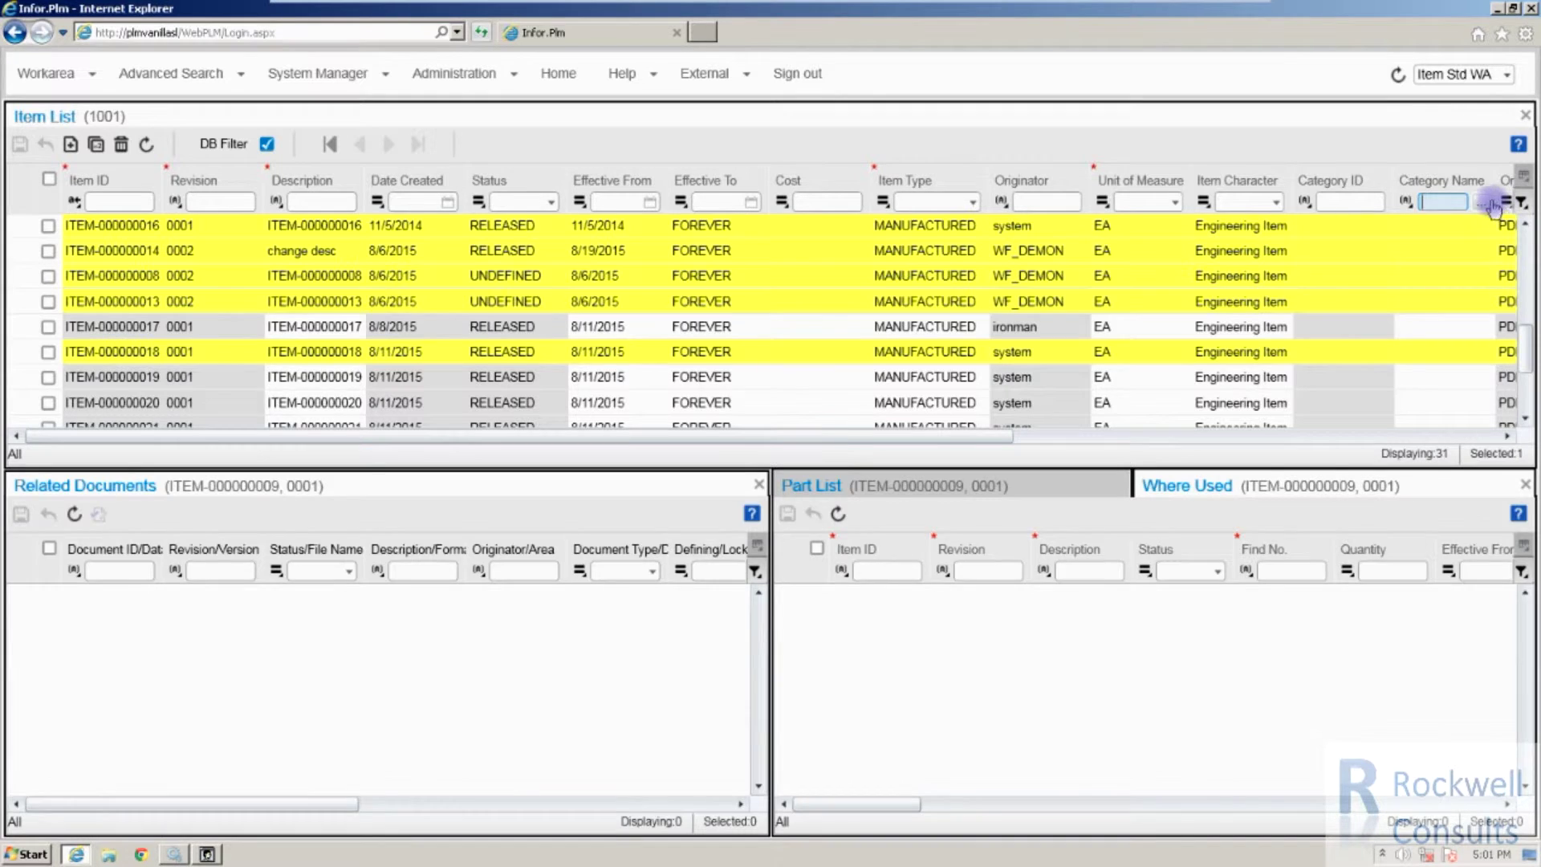
{"action": "left_click", "coordinate": [1487, 378]}
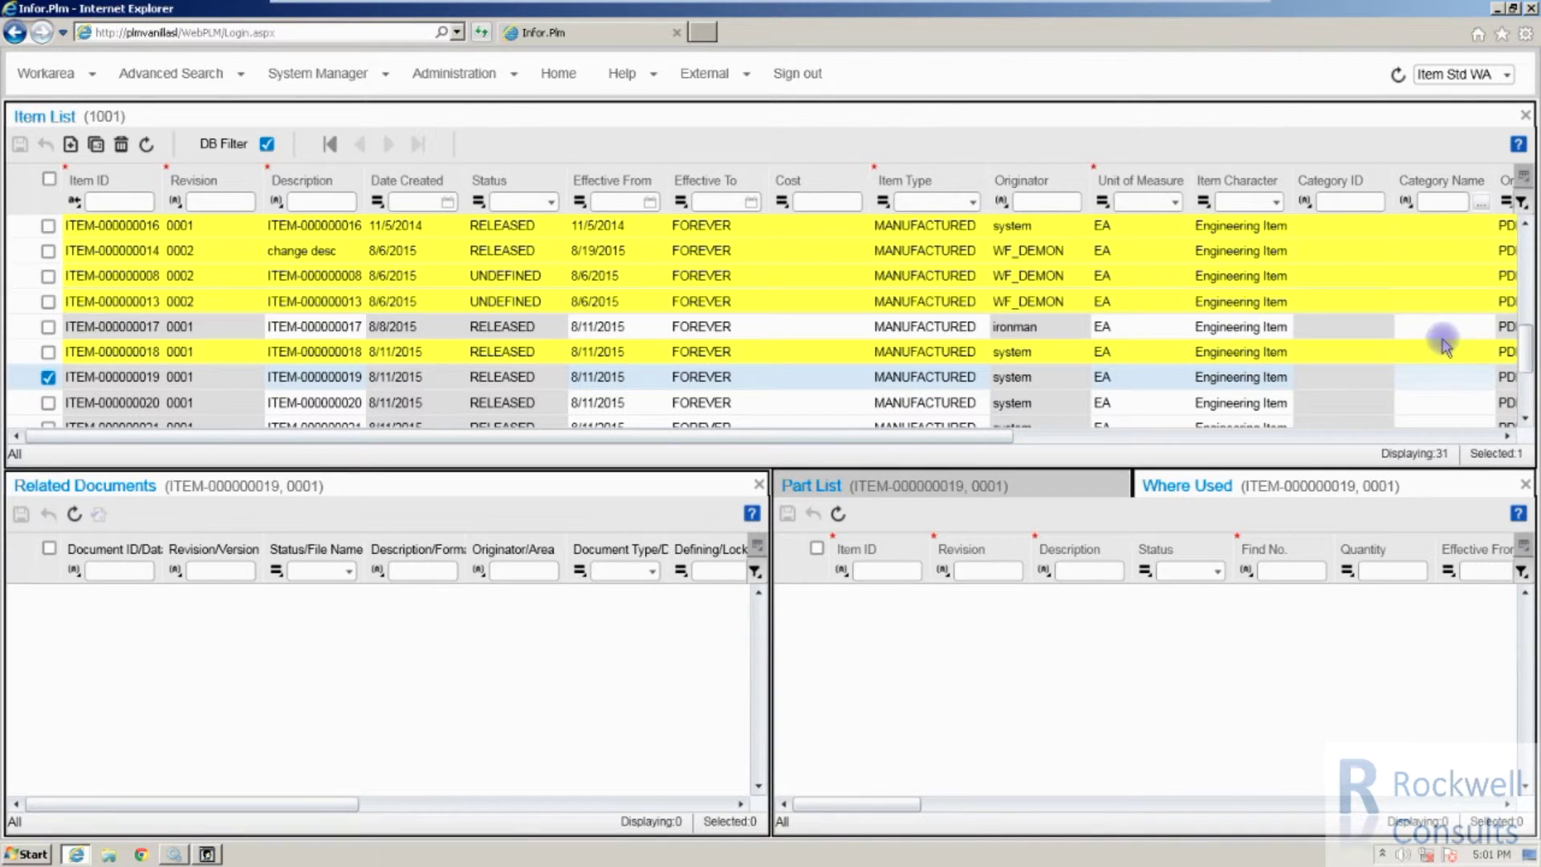
{"action": "left_click", "coordinate": [1441, 281]}
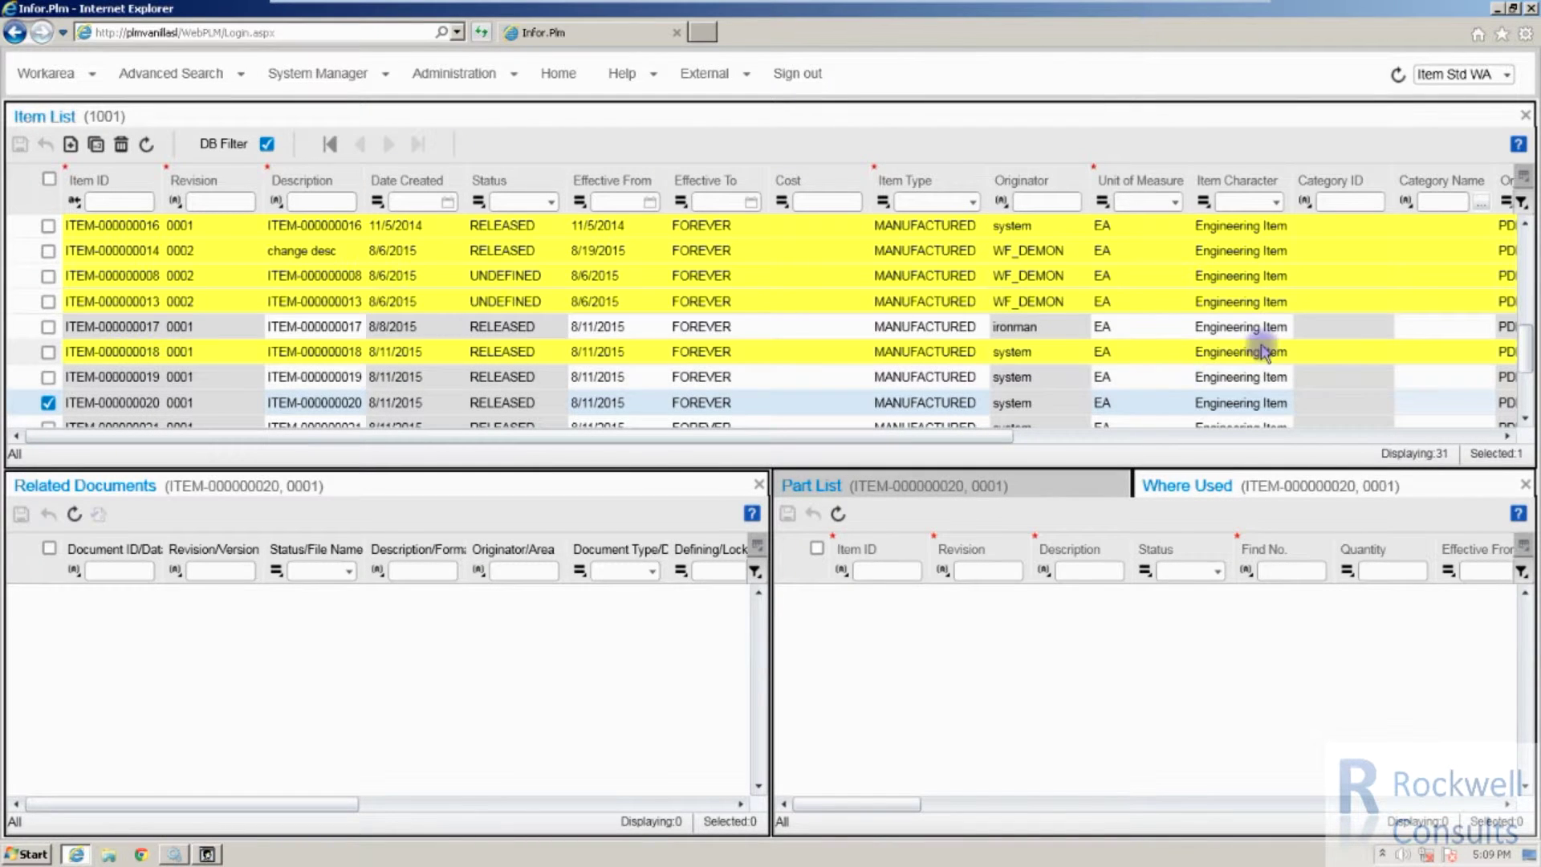
{"action": "left_click_drag", "start_coordinate": [798, 436], "coordinate": [1221, 423]}
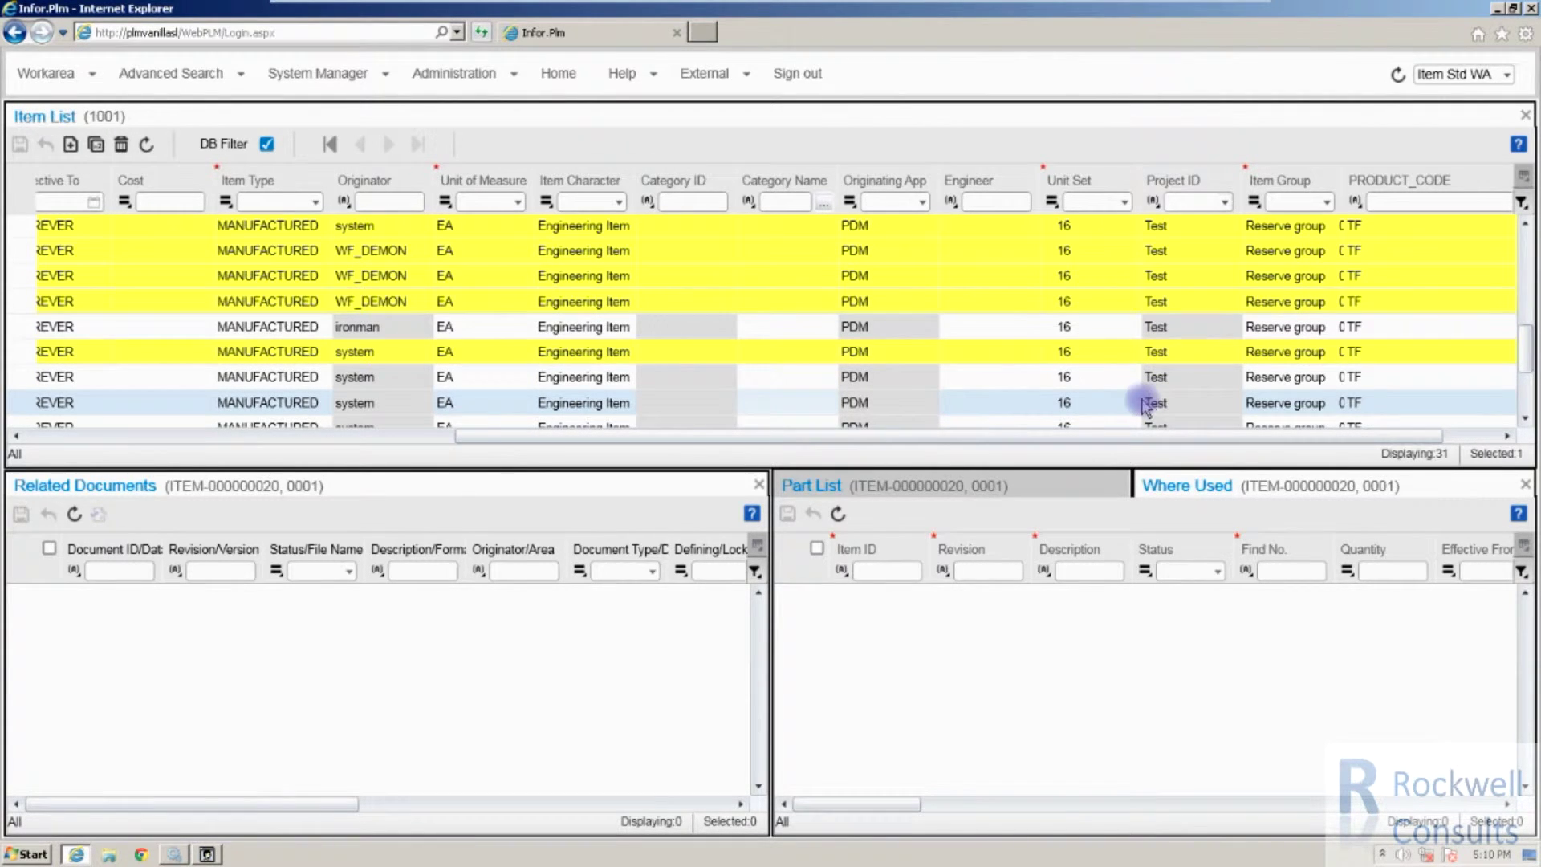
Switch to the eight-item BOM list and select Top Level Assembly 0003
{"action": "right_click", "coordinate": [901, 408]}
{"action": "mouse_move", "coordinate": [915, 421]}
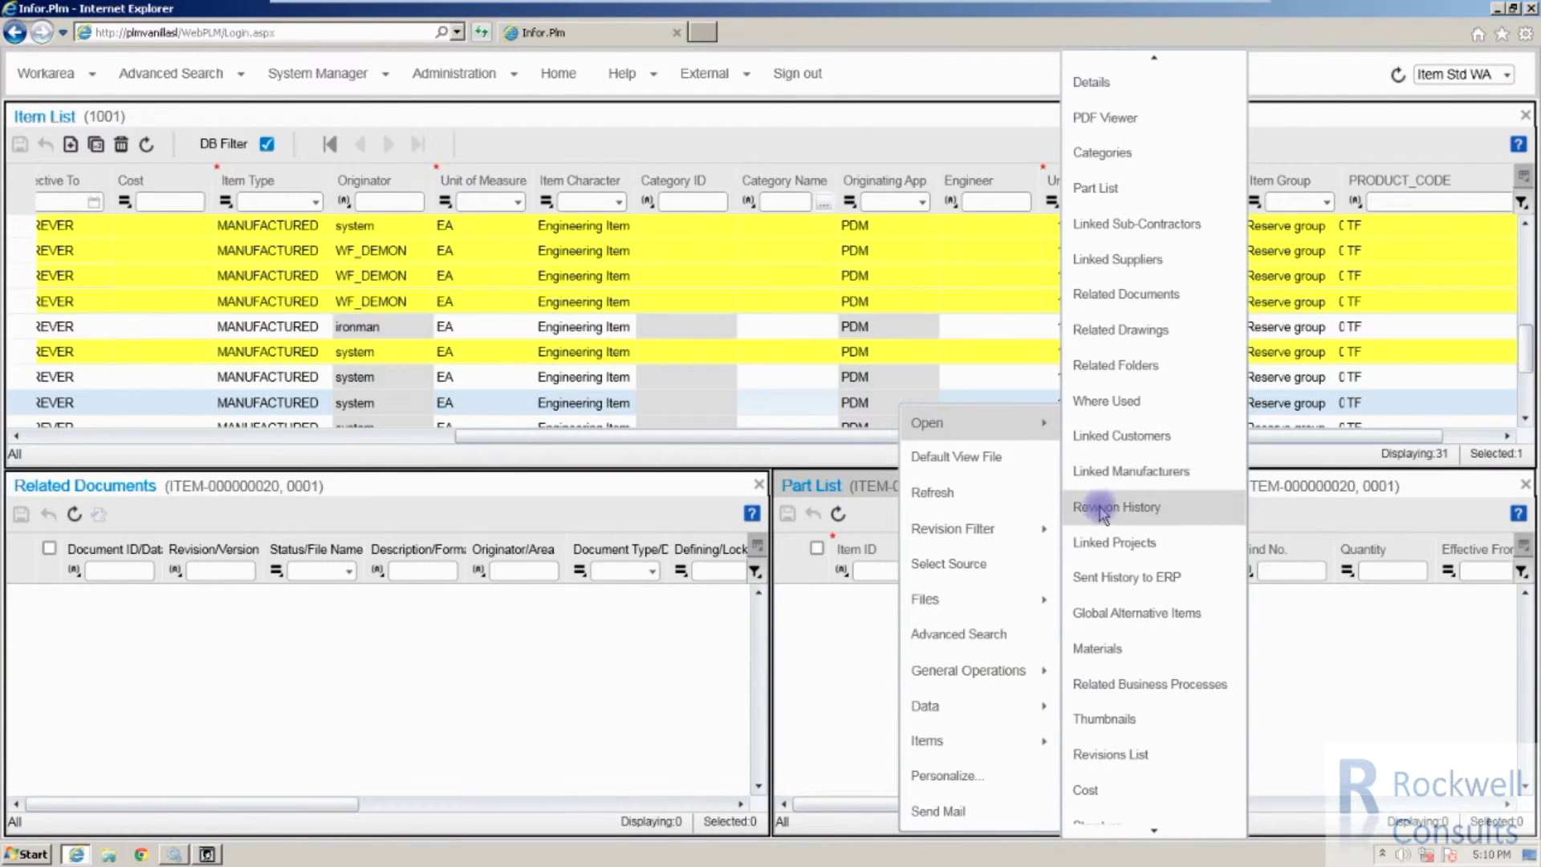
{"action": "left_click", "coordinate": [1104, 544]}
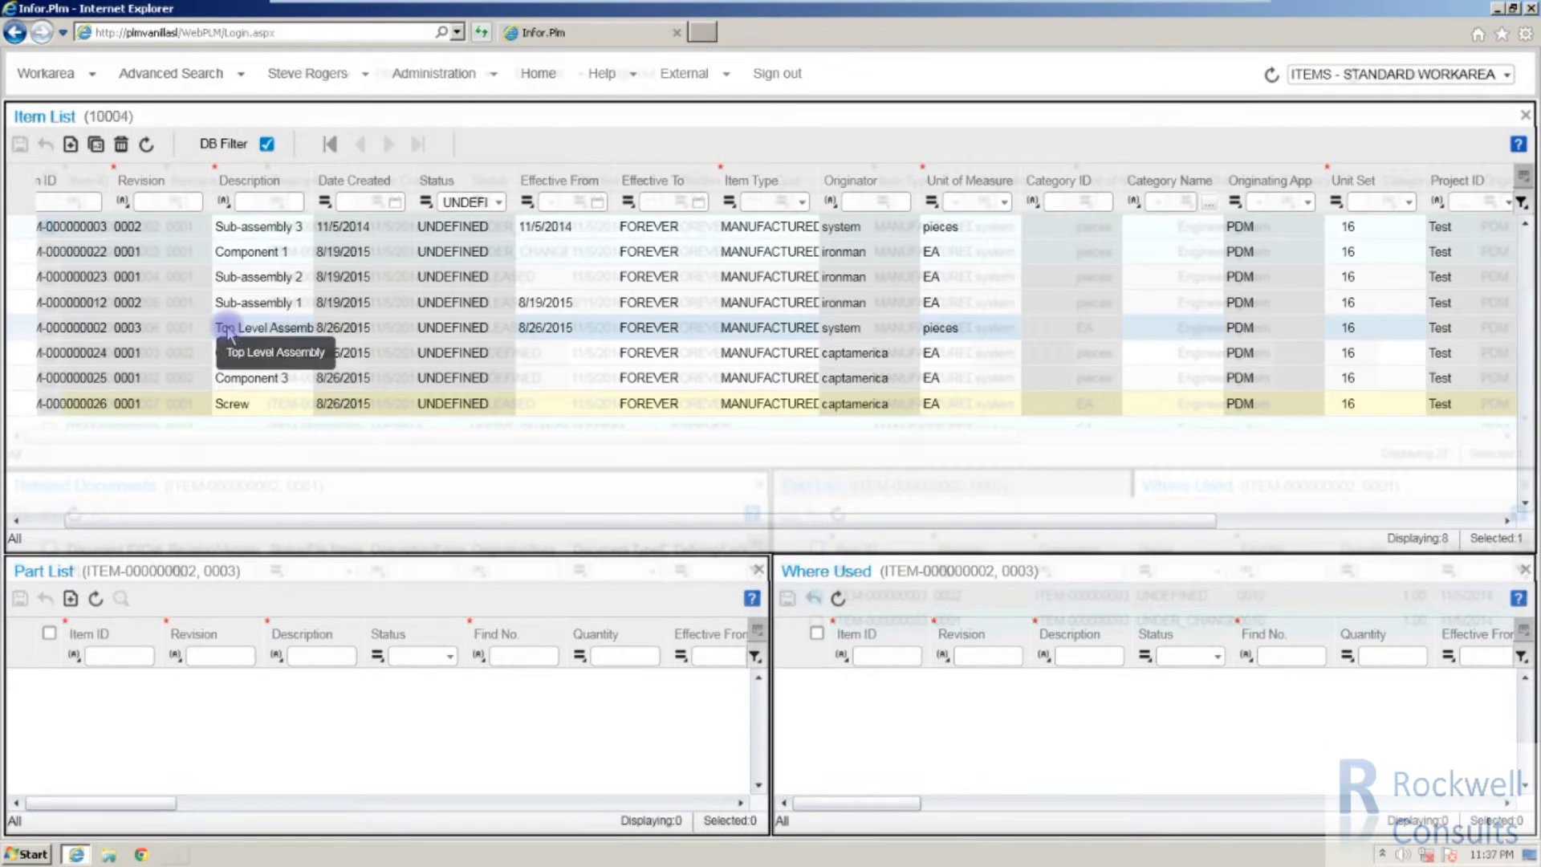
{"action": "left_click", "coordinate": [227, 327]}
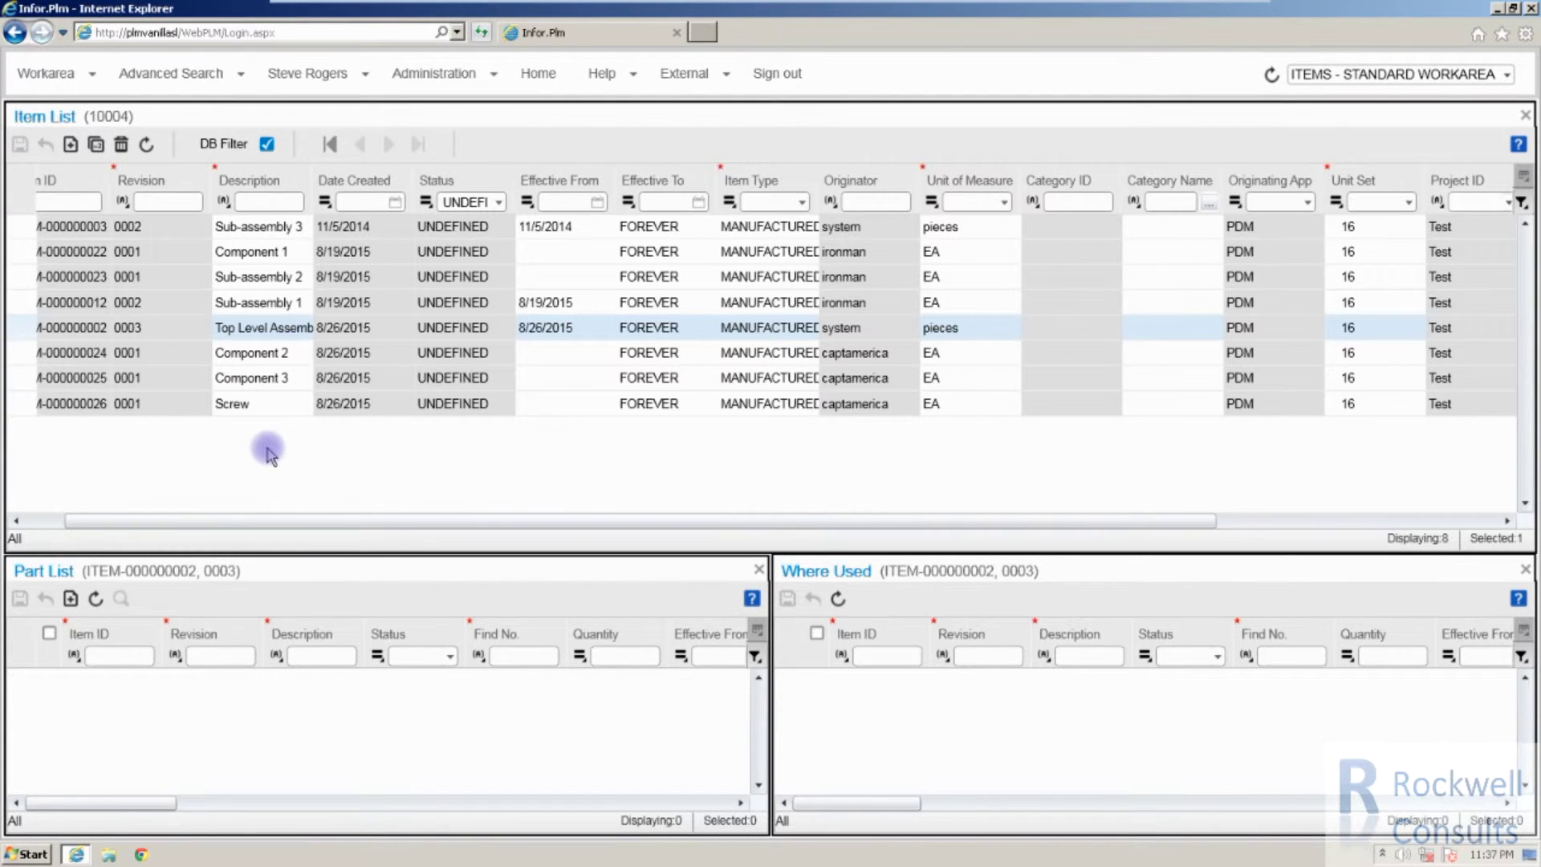
Open the Top Level Assembly's (ITEM-000000002) structure and dock it beside the Item List
{"action": "right_click", "coordinate": [174, 332]}
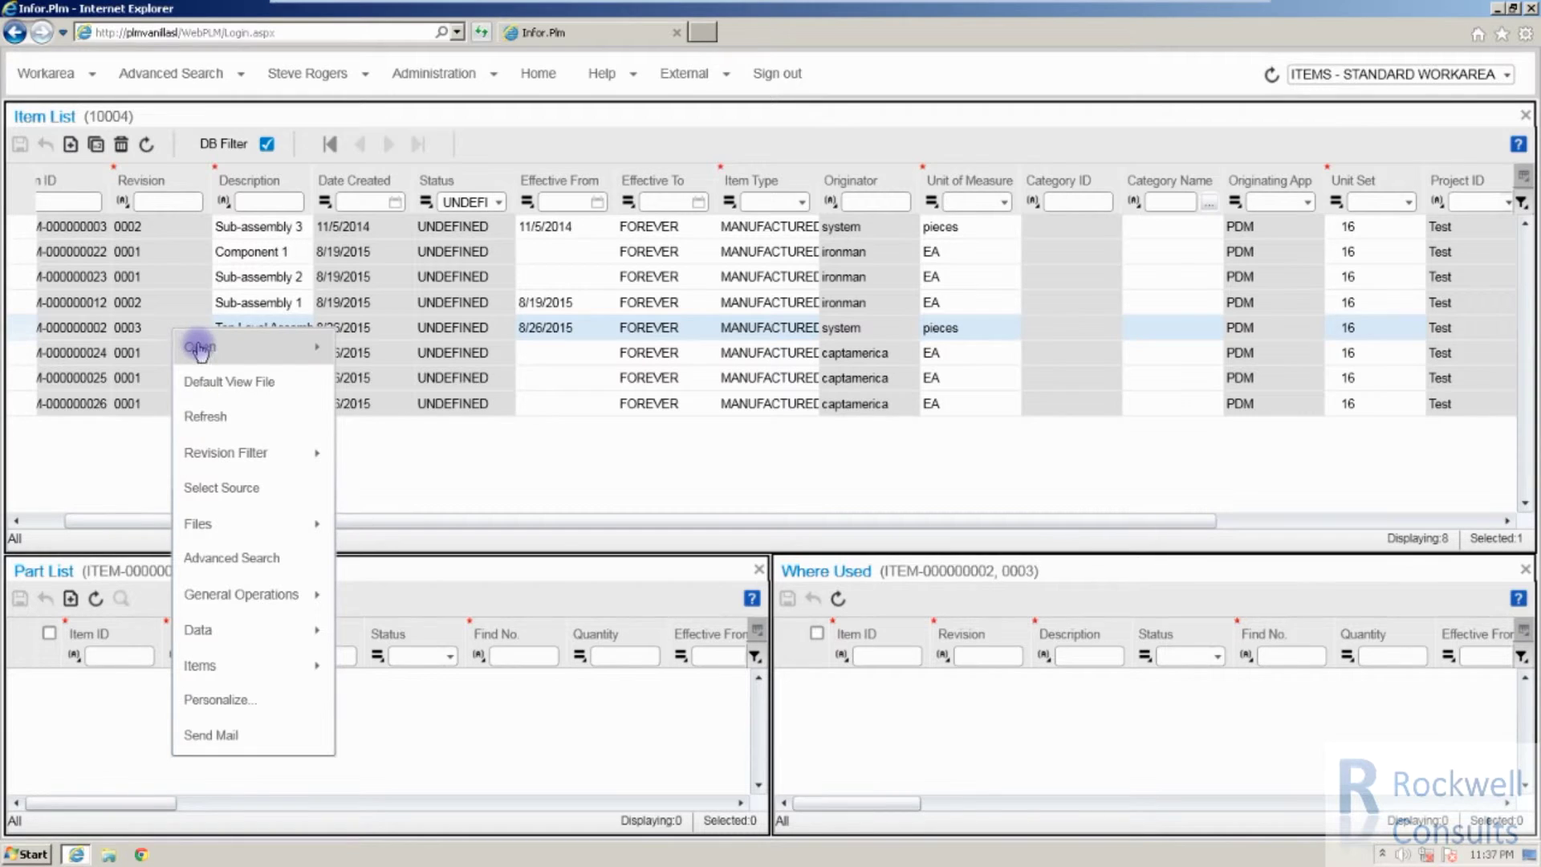
{"action": "left_click", "coordinate": [197, 347]}
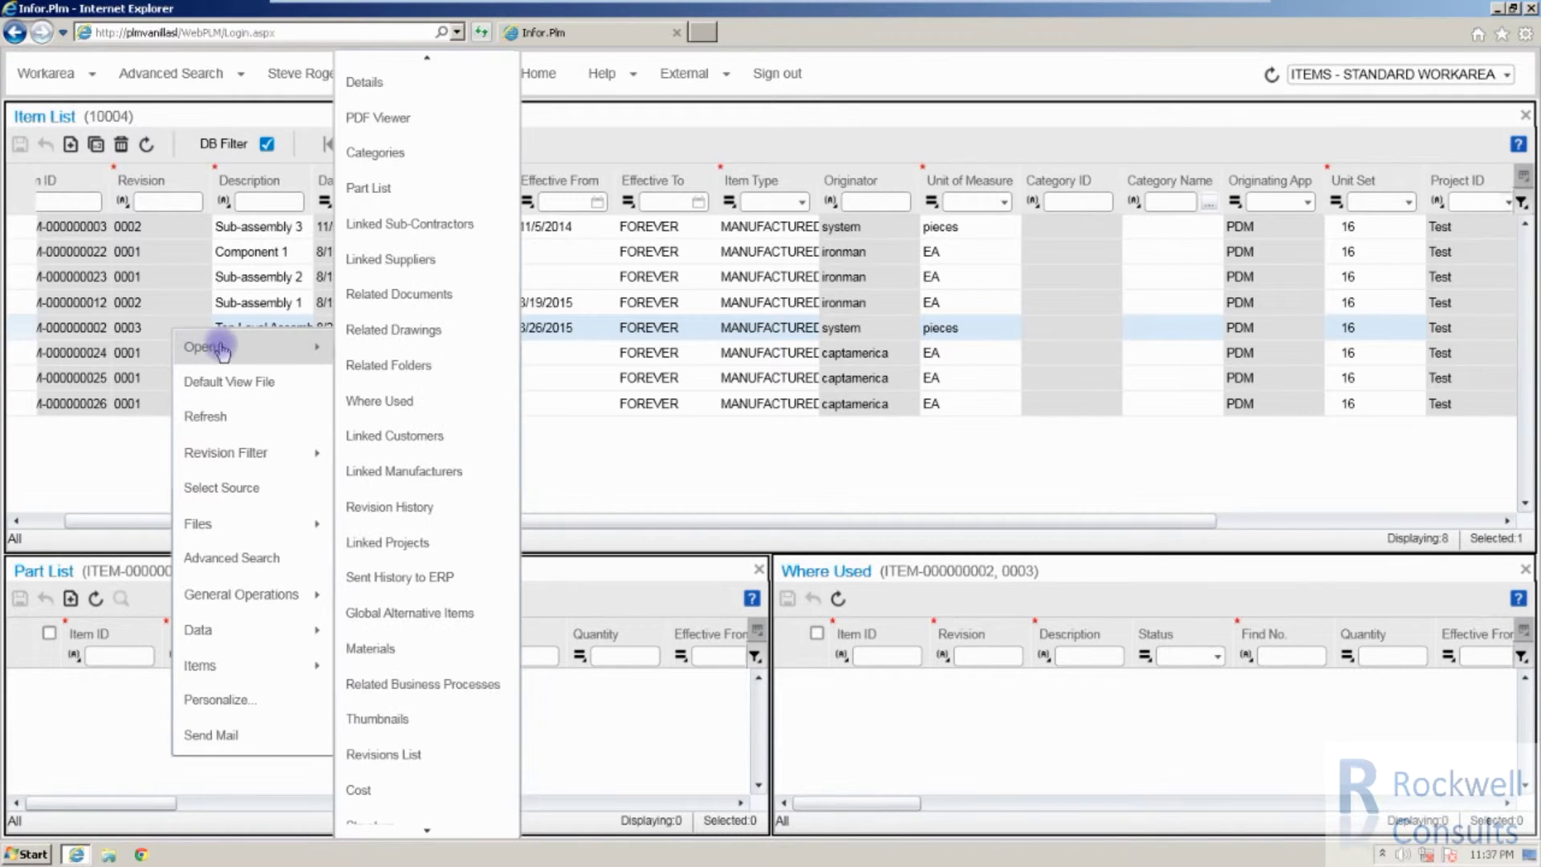
{"action": "left_click", "coordinate": [399, 821]}
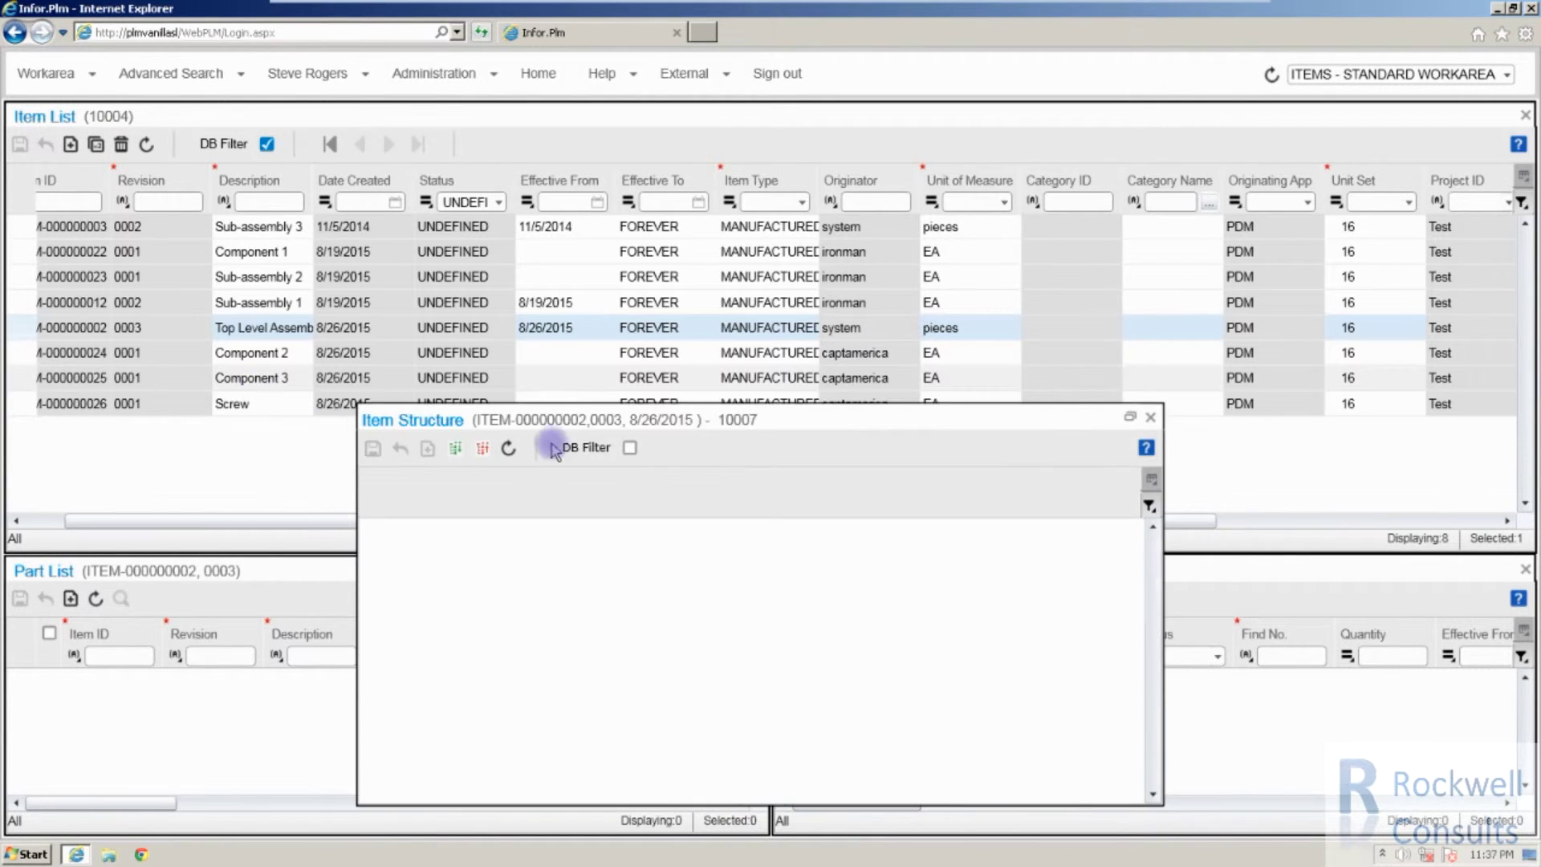
{"action": "left_click_drag", "start_coordinate": [552, 450], "coordinate": [272, 458]}
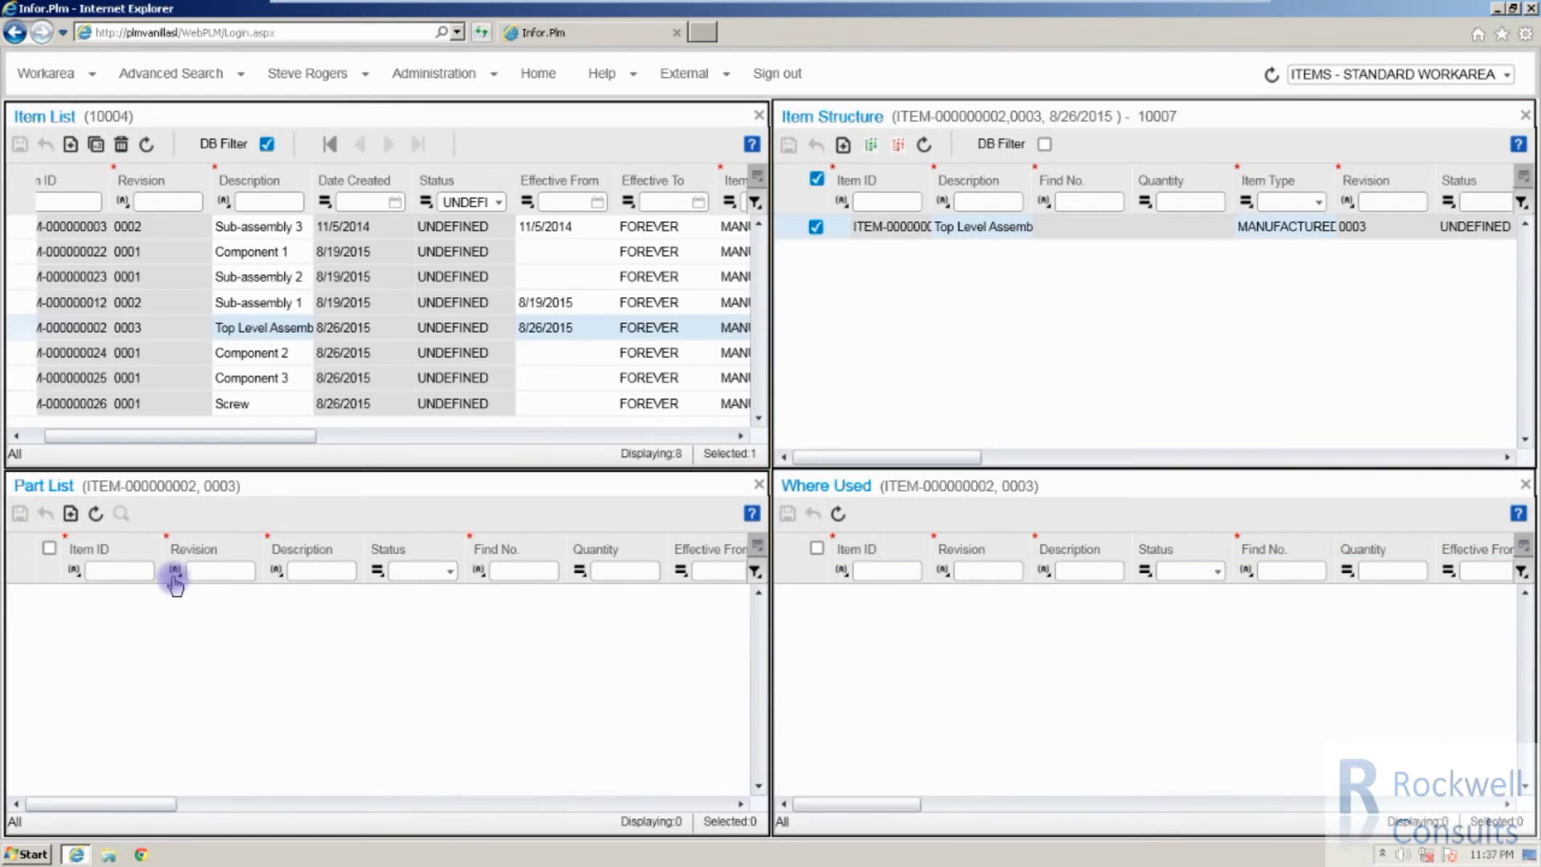
Link Sub-assembly 1 under the Top Level Assembly as Find No. 0010, quantity 1.00, and save
{"action": "left_click", "coordinate": [170, 303]}
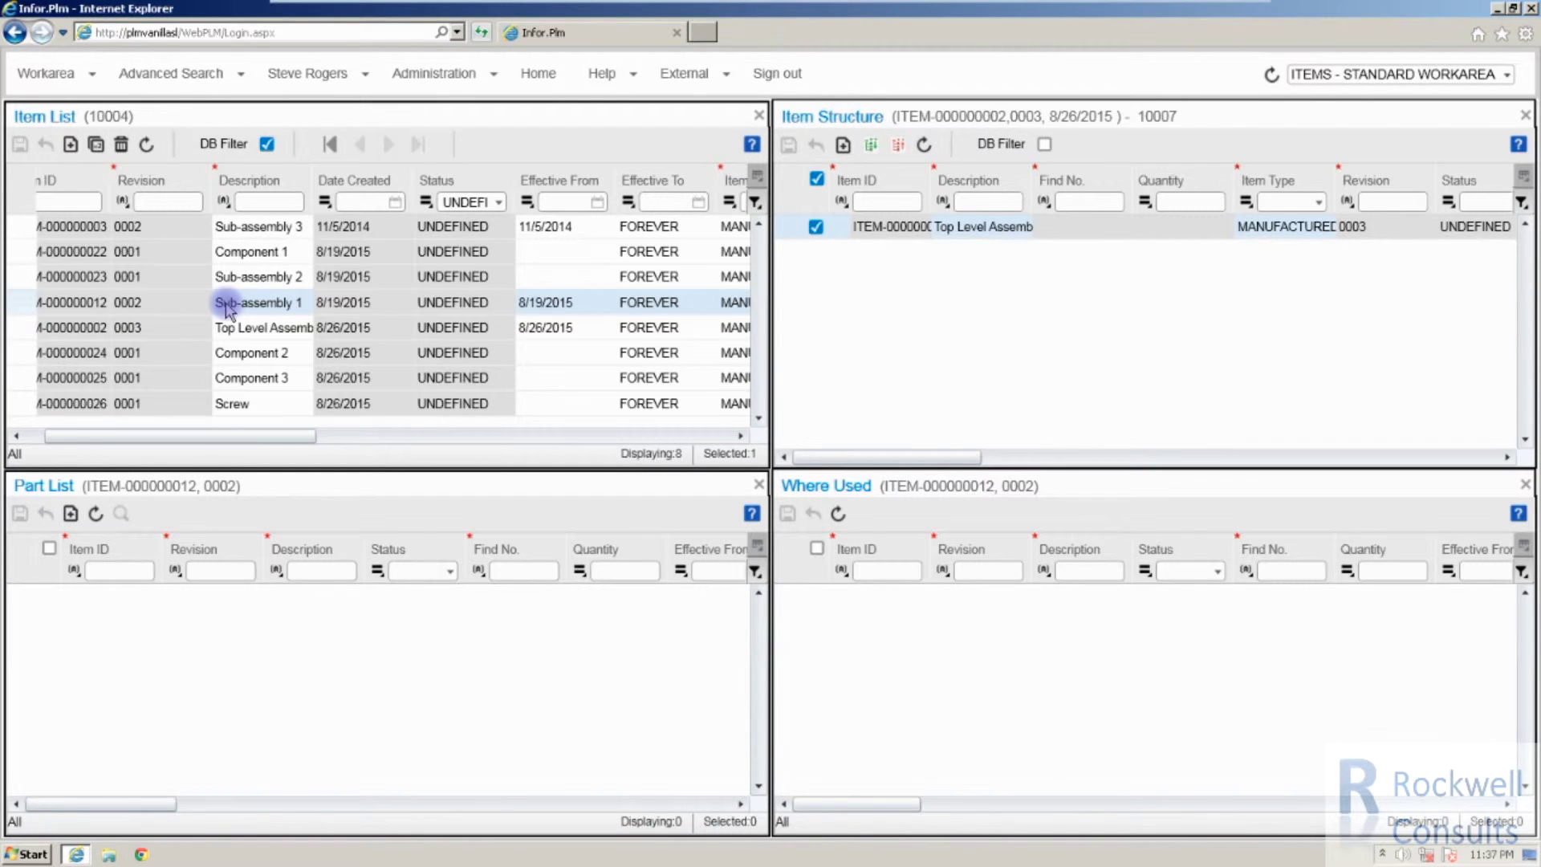
{"action": "left_click_drag", "start_coordinate": [229, 309], "coordinate": [887, 233]}
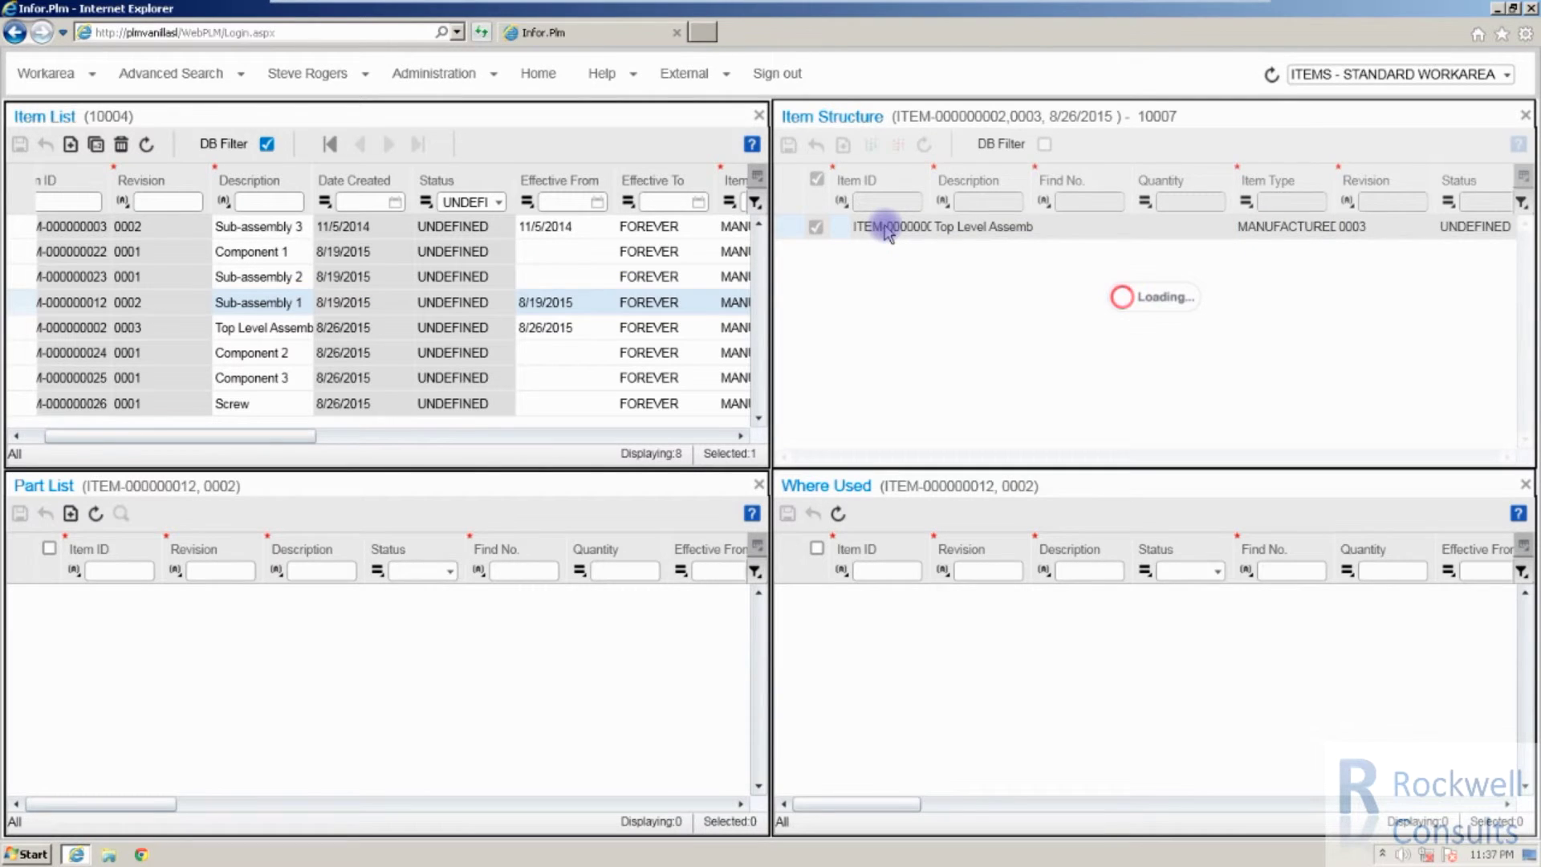
{"action": "left_click", "coordinate": [790, 147]}
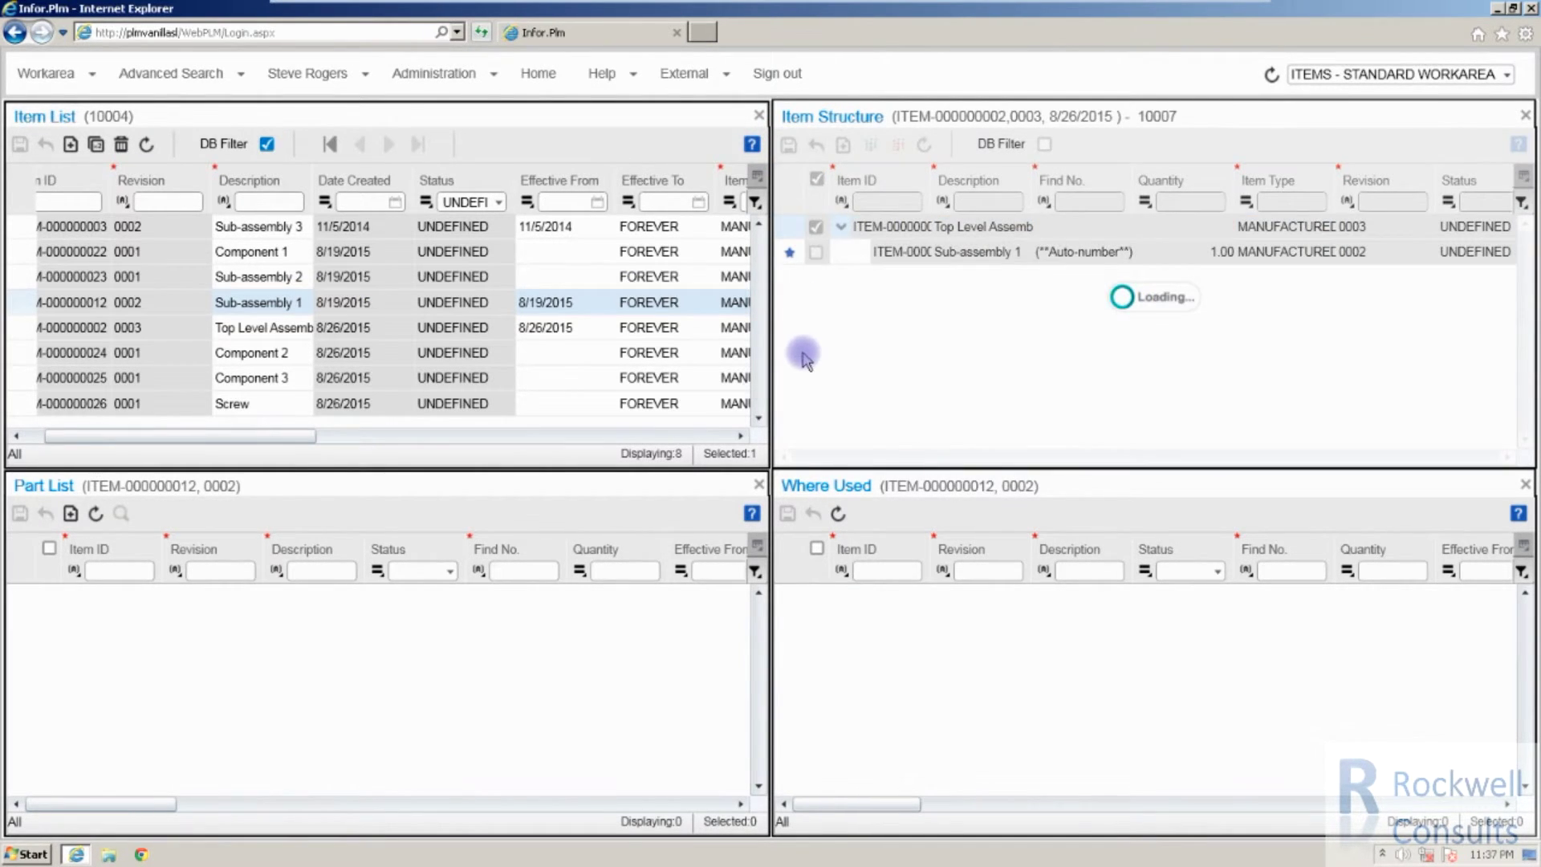
{"action": "left_click", "coordinate": [146, 329]}
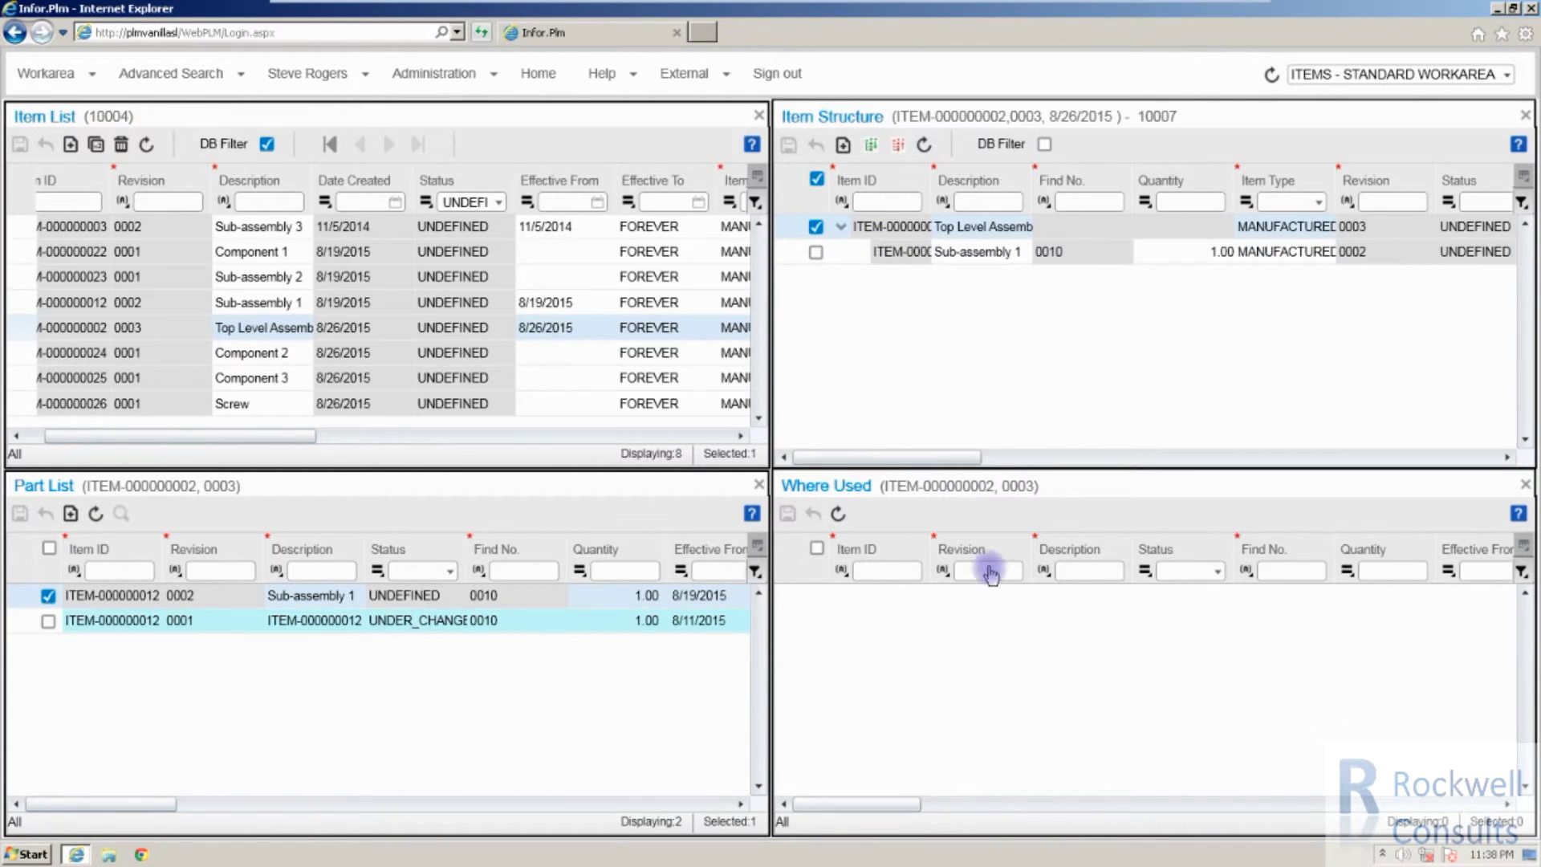
Show Sub-assembly 1's usage and widen the structure's Item ID column to show full item numbers
{"action": "left_click", "coordinate": [165, 309]}
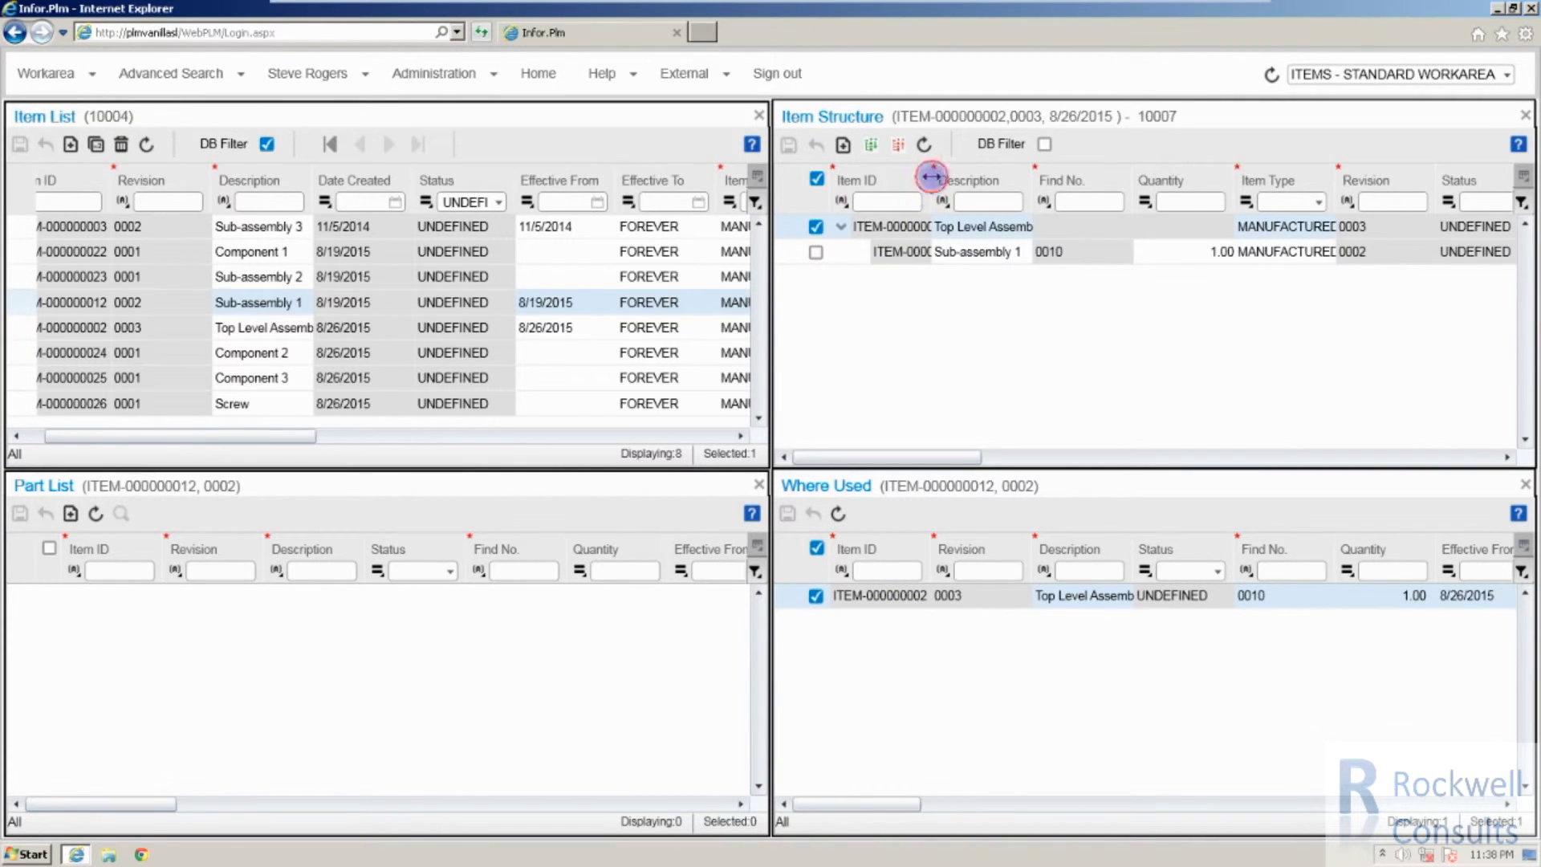
{"action": "left_click_drag", "start_coordinate": [990, 169], "coordinate": [1070, 169]}
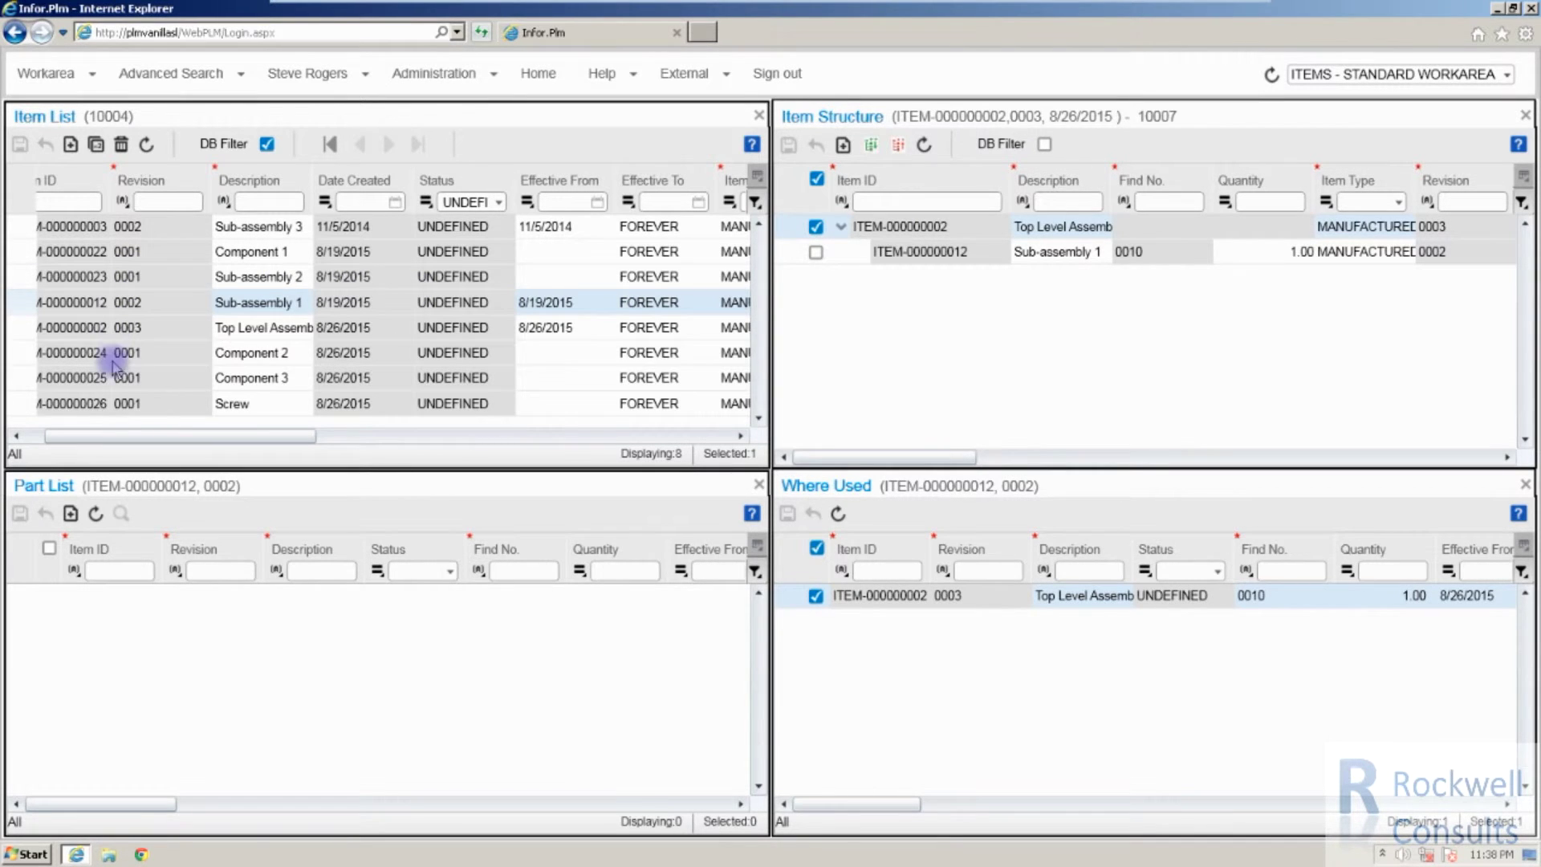
{"action": "left_click", "coordinate": [92, 254]}
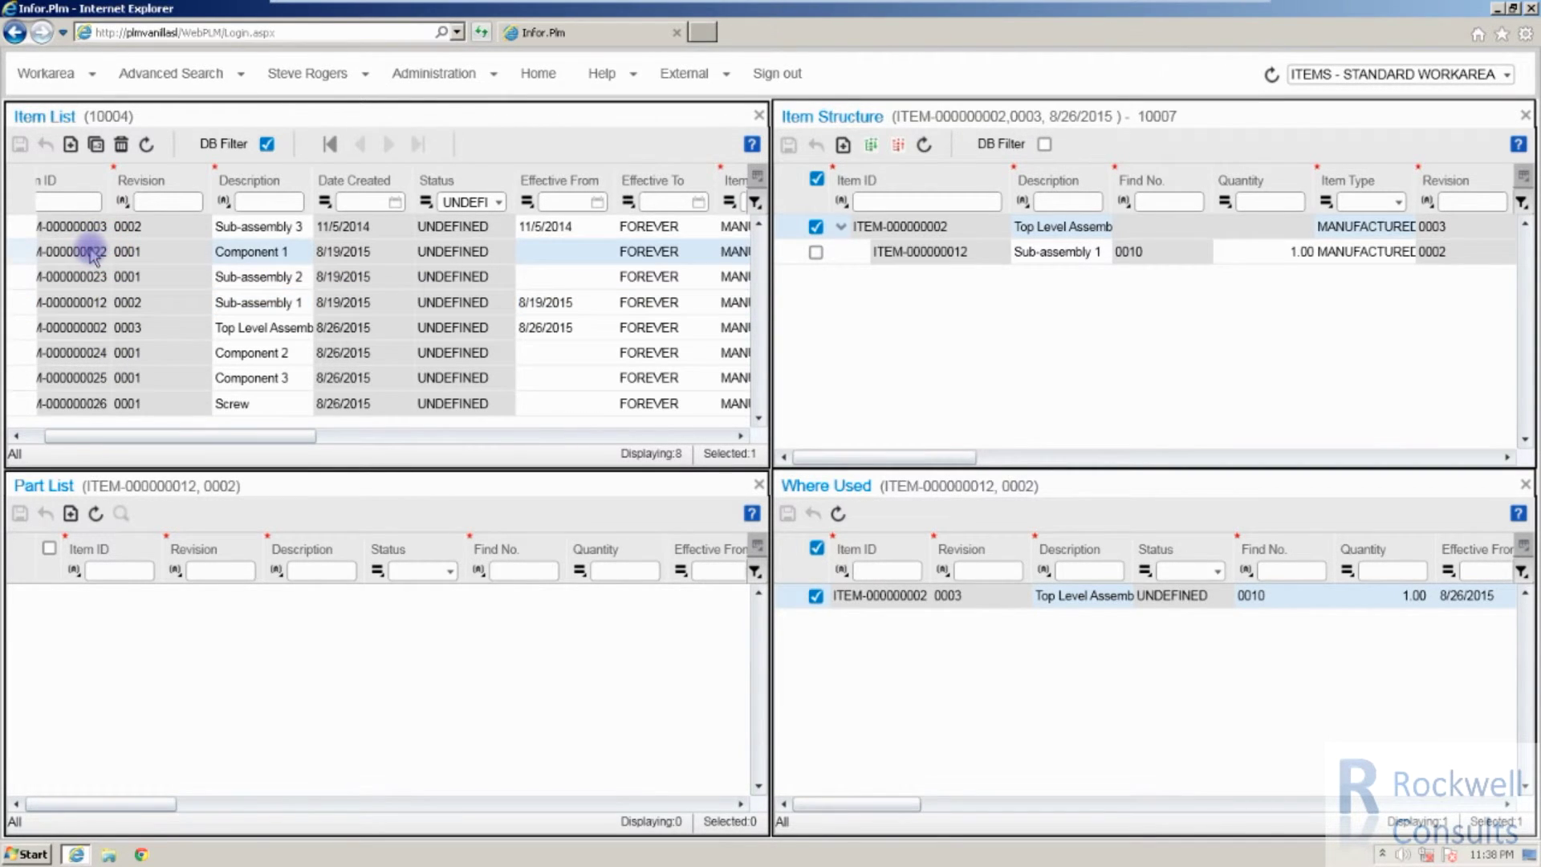
Link Component 1 under Sub-assembly 1 as Find No. 0010, save, and check its where-used
{"action": "left_click_drag", "start_coordinate": [93, 254], "coordinate": [937, 256]}
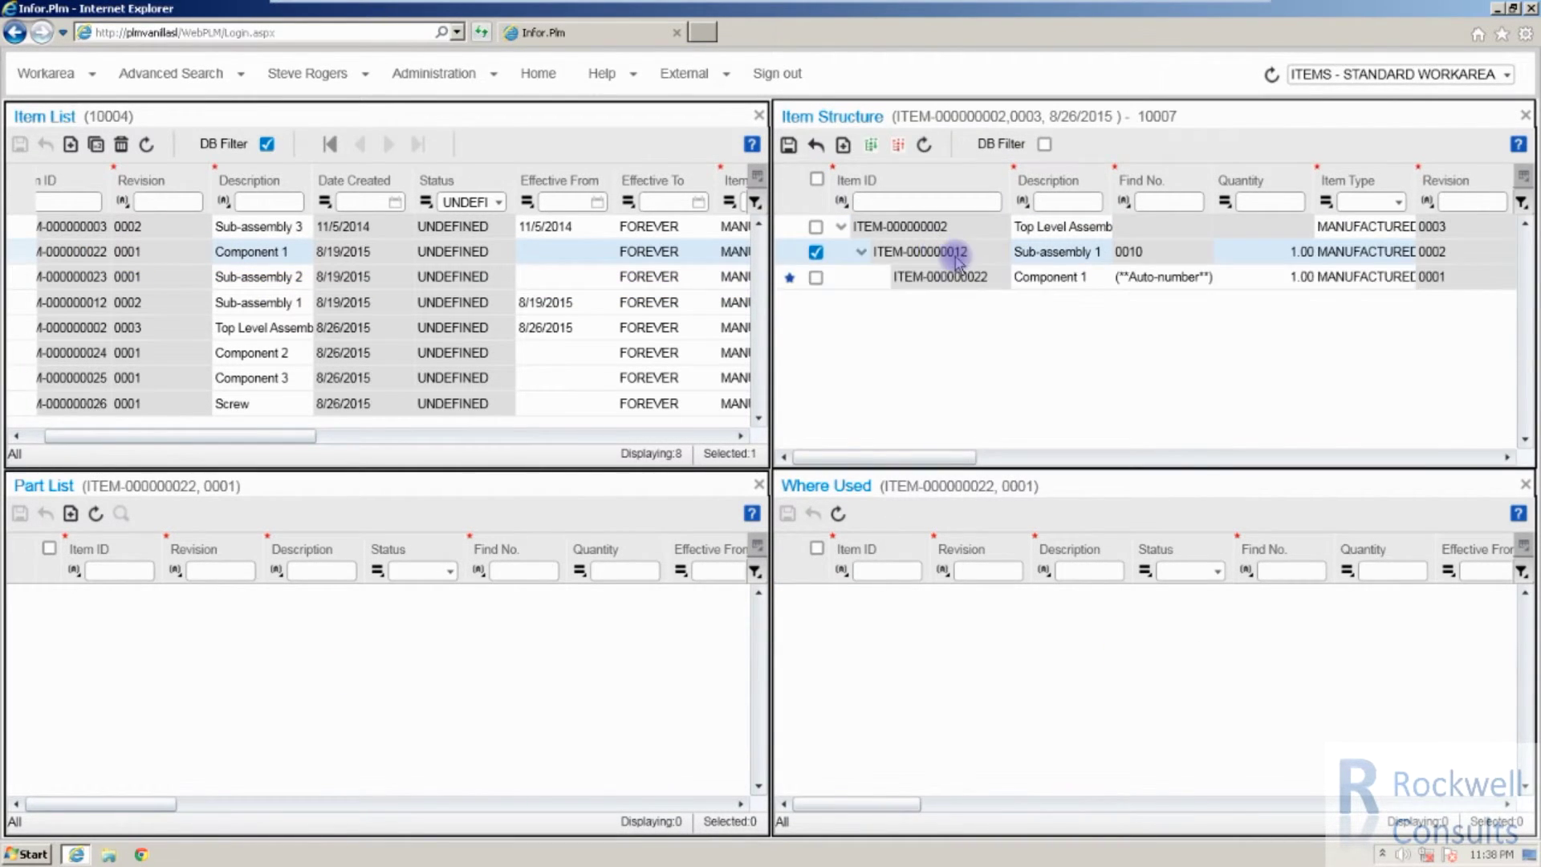
{"action": "left_click", "coordinate": [790, 146]}
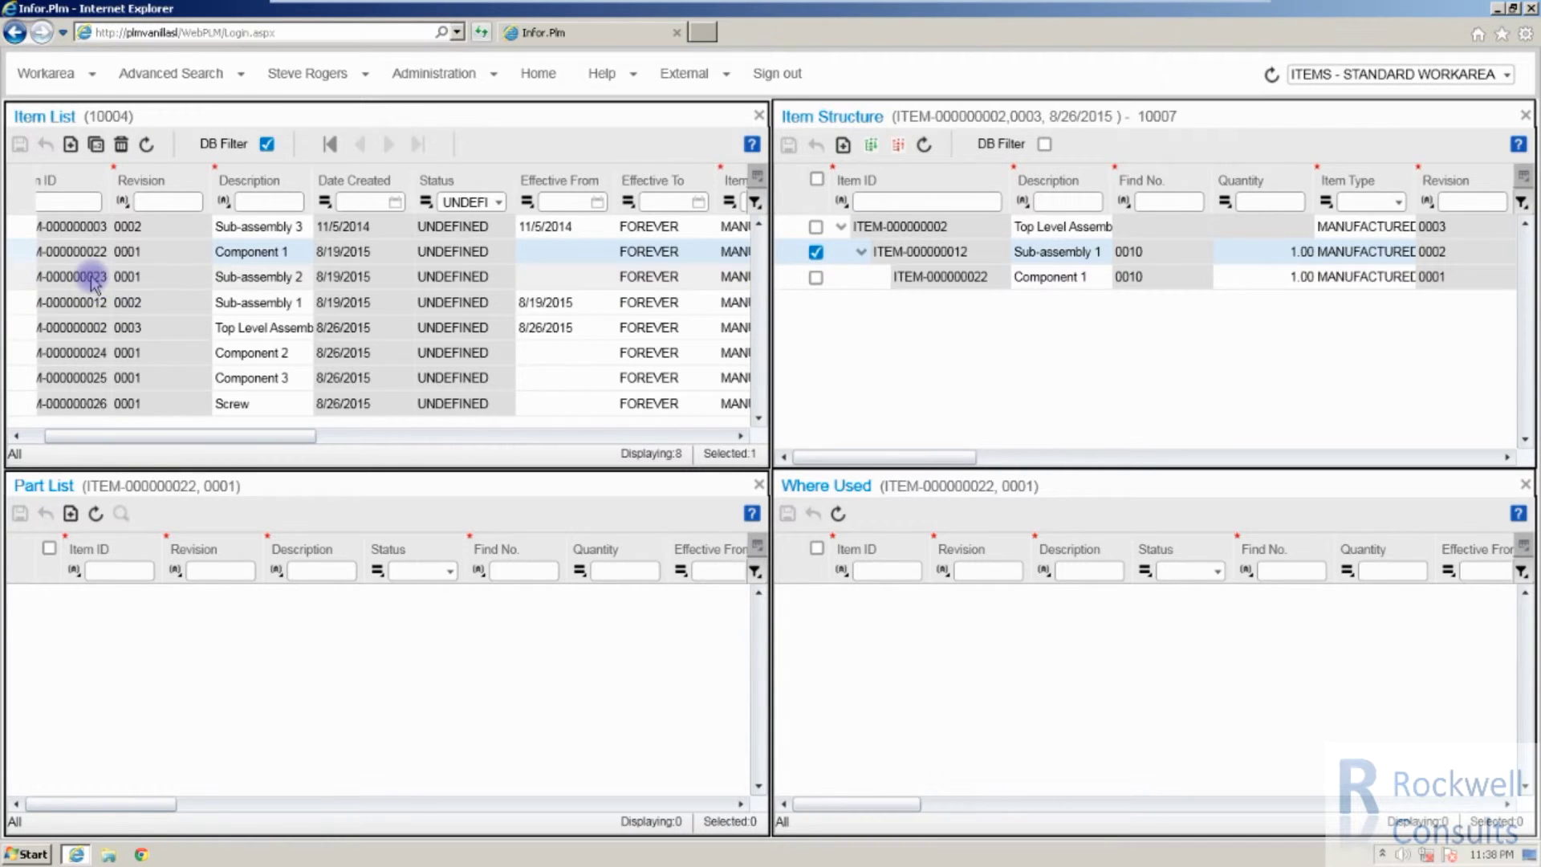
{"action": "left_click", "coordinate": [92, 328]}
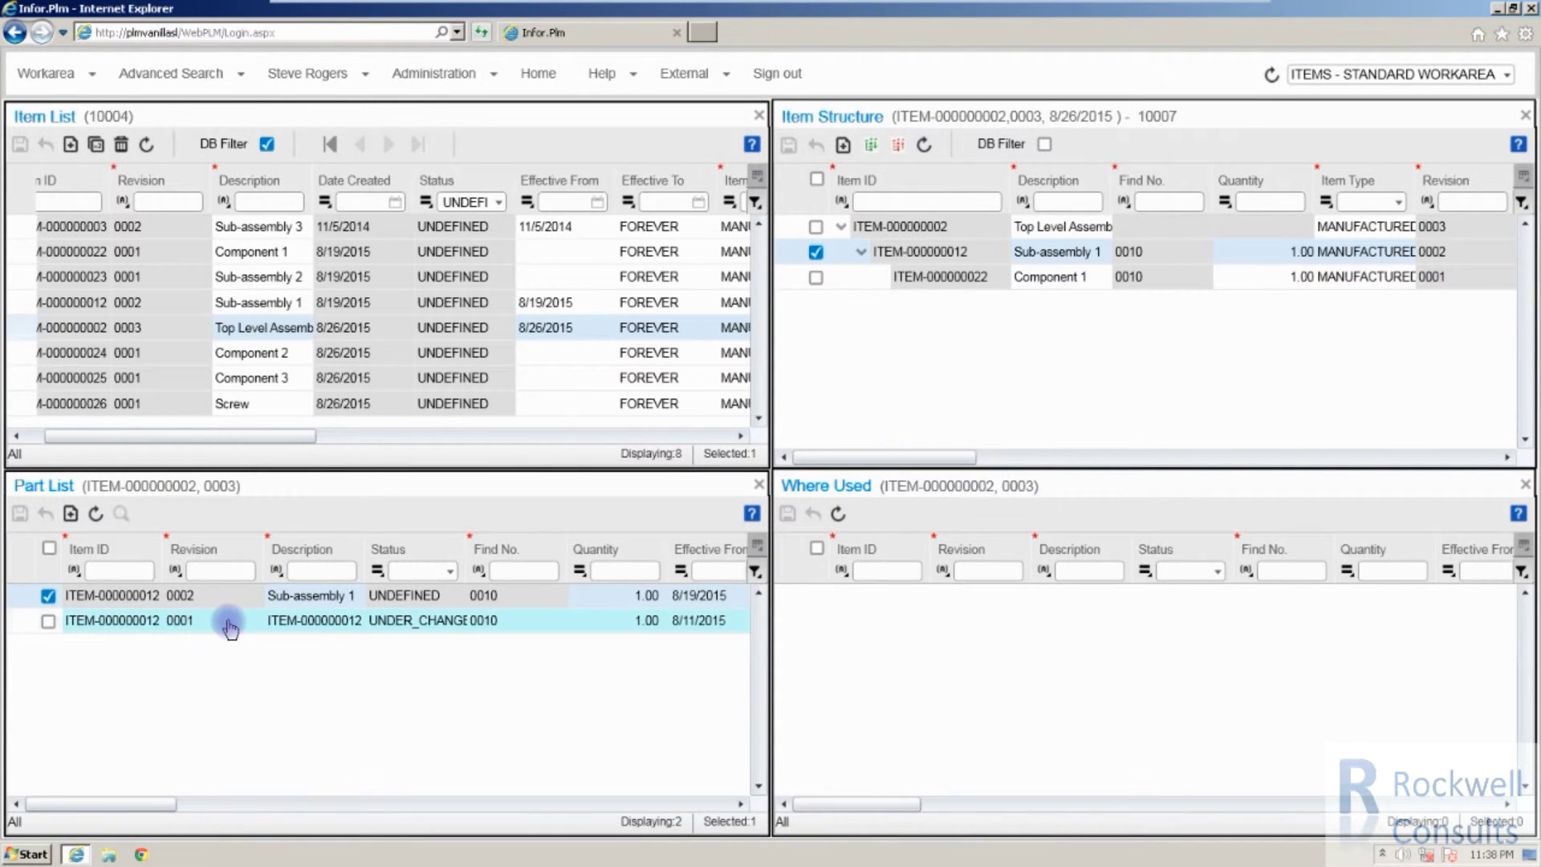
{"action": "left_click", "coordinate": [177, 258]}
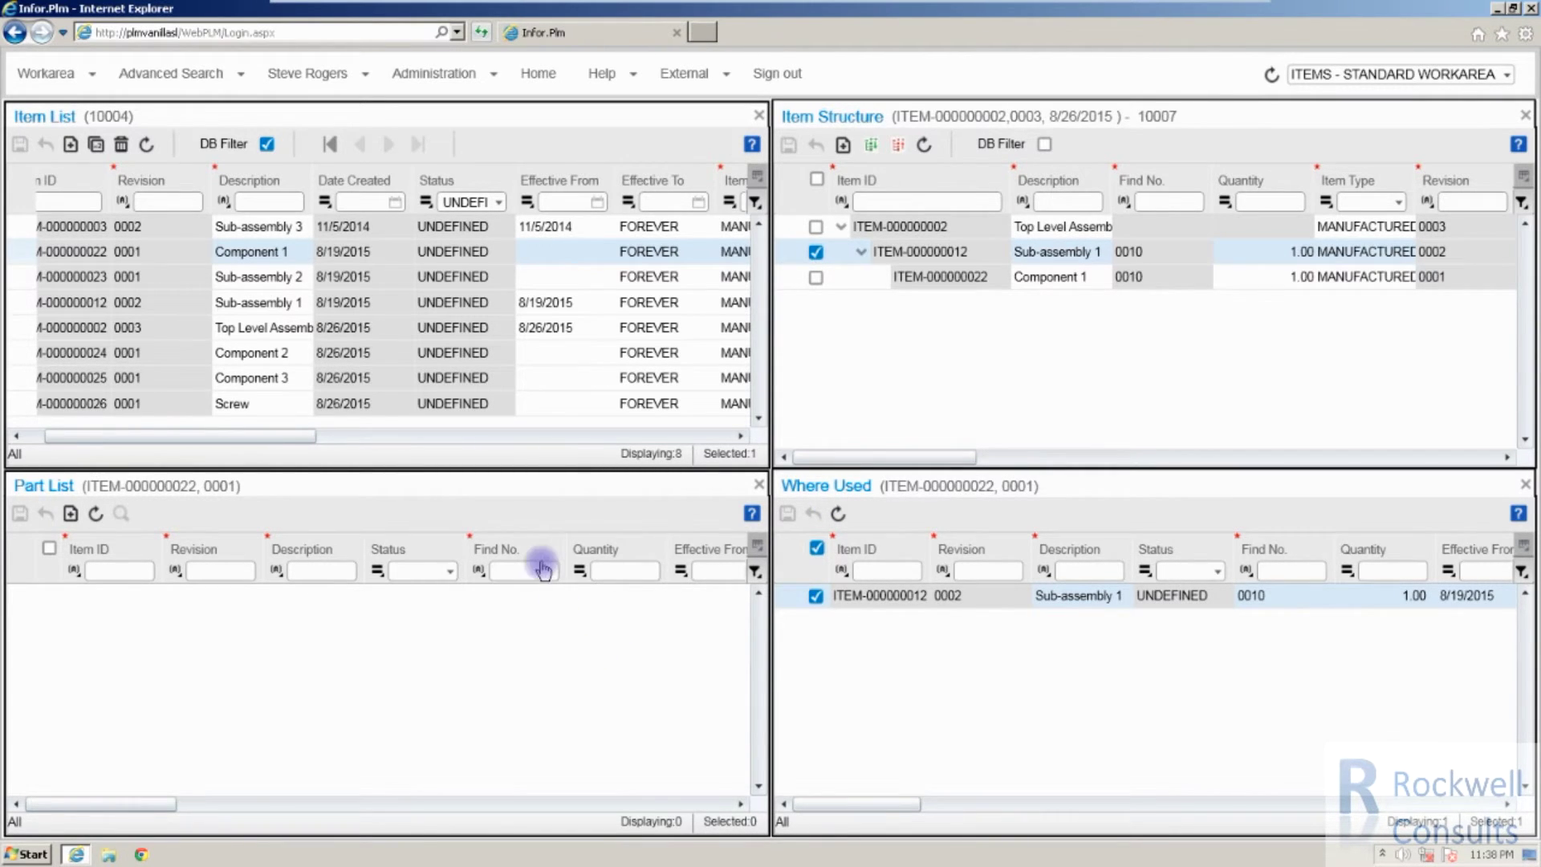
{"action": "left_click", "coordinate": [80, 357]}
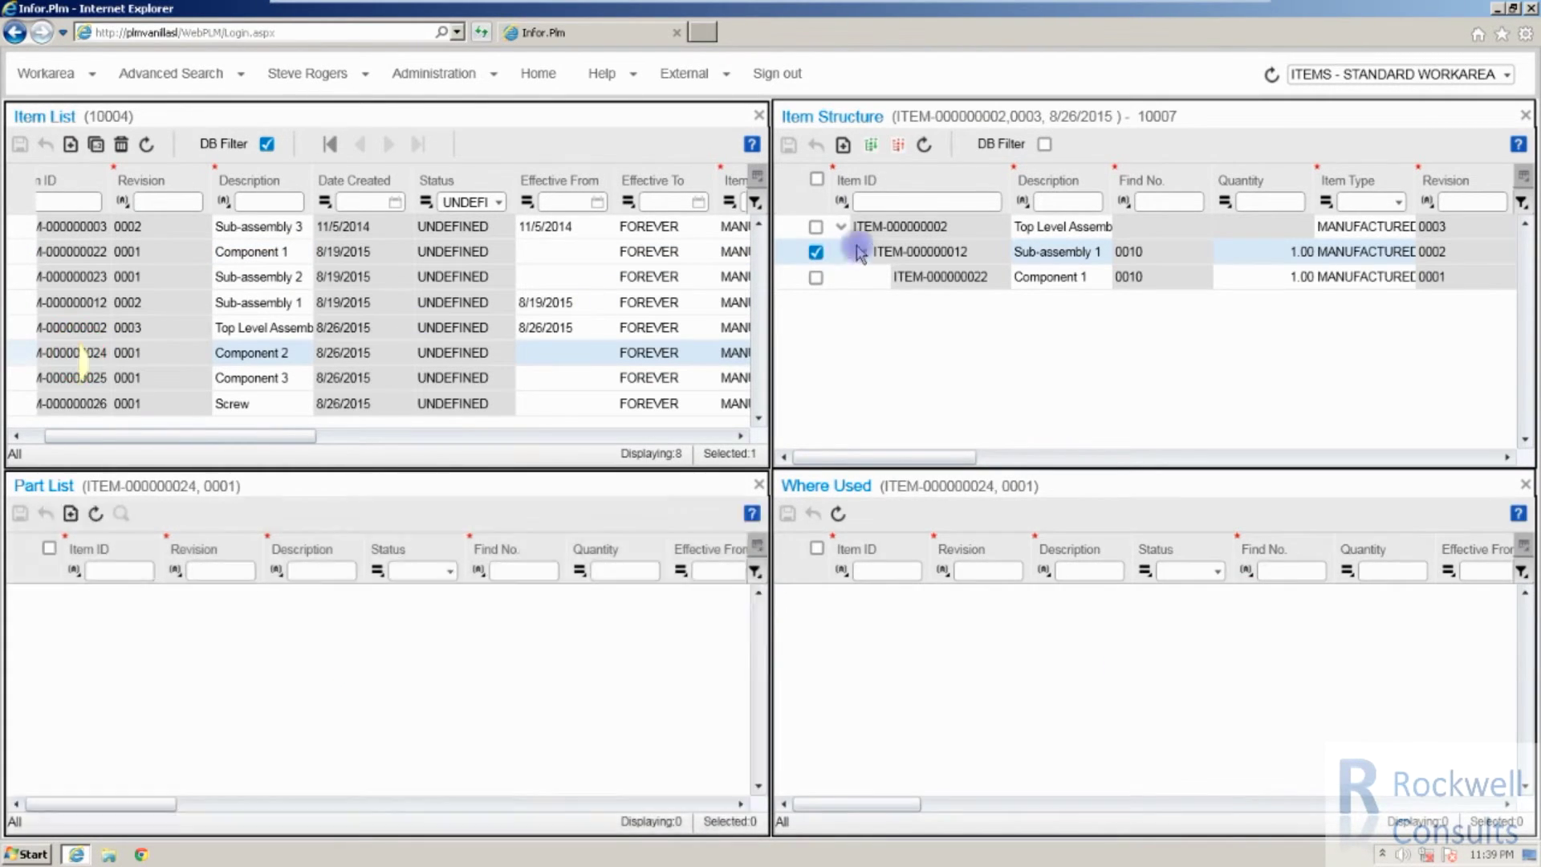
Add Component 2 and Sub-assembly 3 under the Top Level Assembly as 0020 and 0030, and save
{"action": "left_click_drag", "start_coordinate": [861, 254], "coordinate": [910, 232]}
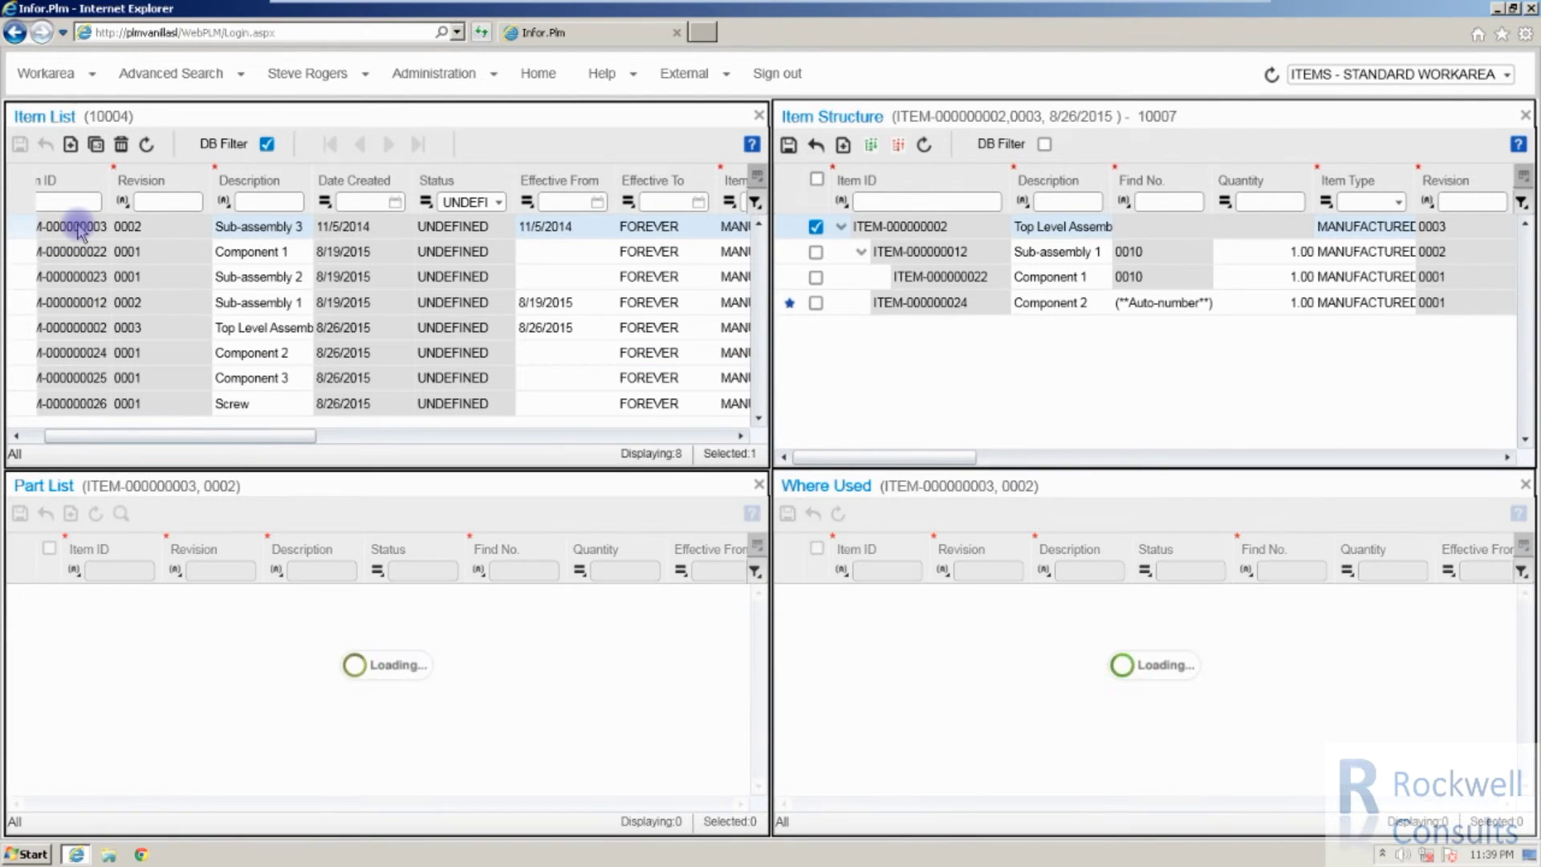
{"action": "left_click_drag", "start_coordinate": [78, 230], "coordinate": [925, 233]}
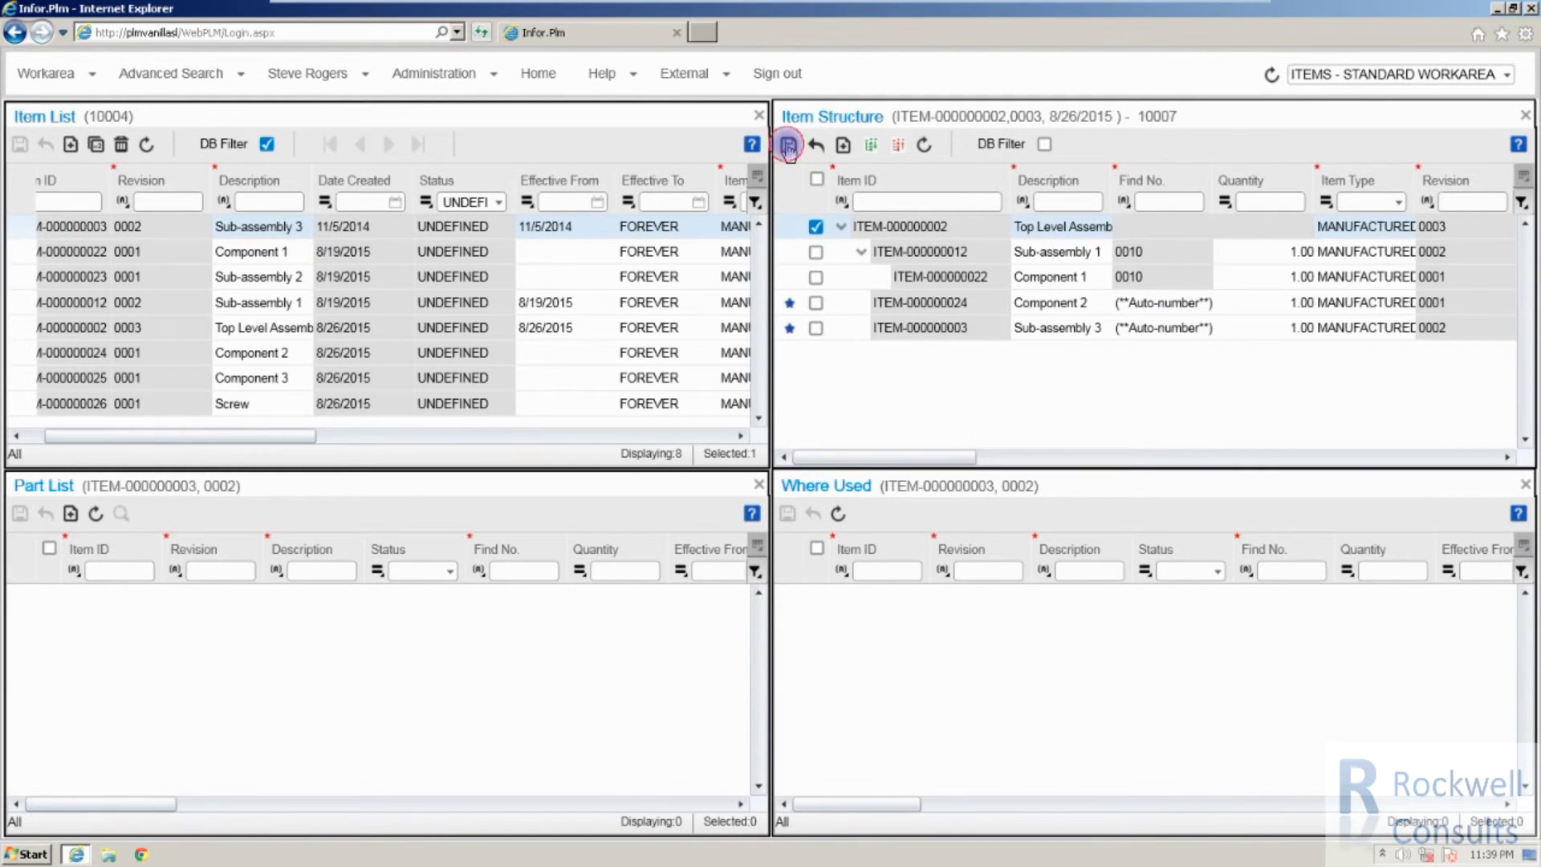
{"action": "left_click", "coordinate": [788, 146]}
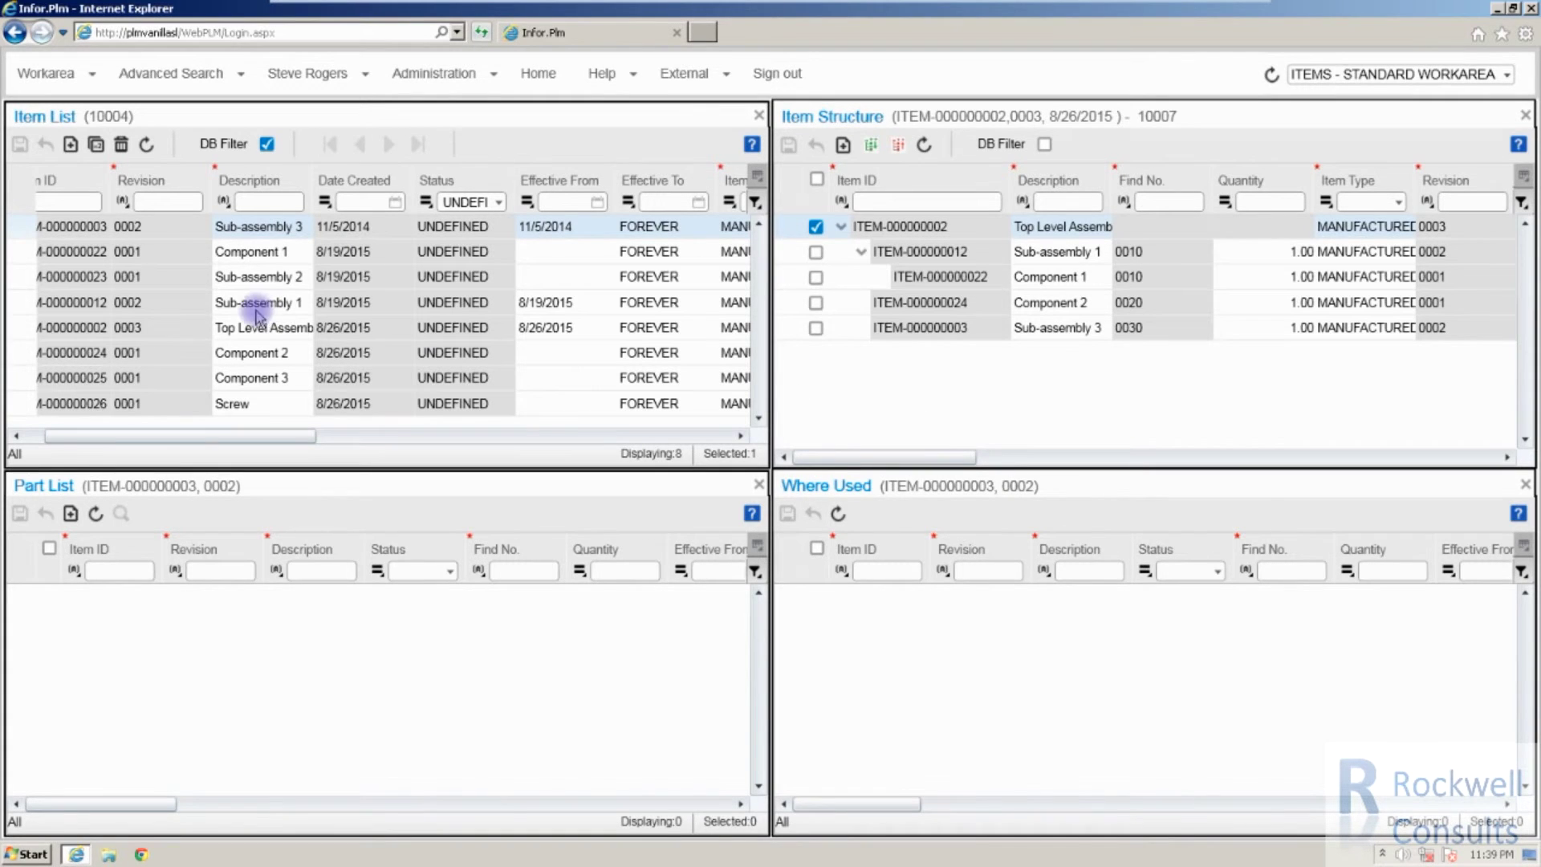
Add Sub-assembly 2 under the Top Level Assembly as Find No. 0040 and save it
{"action": "left_click", "coordinate": [74, 280]}
{"action": "left_click_drag", "start_coordinate": [70, 277], "coordinate": [924, 231]}
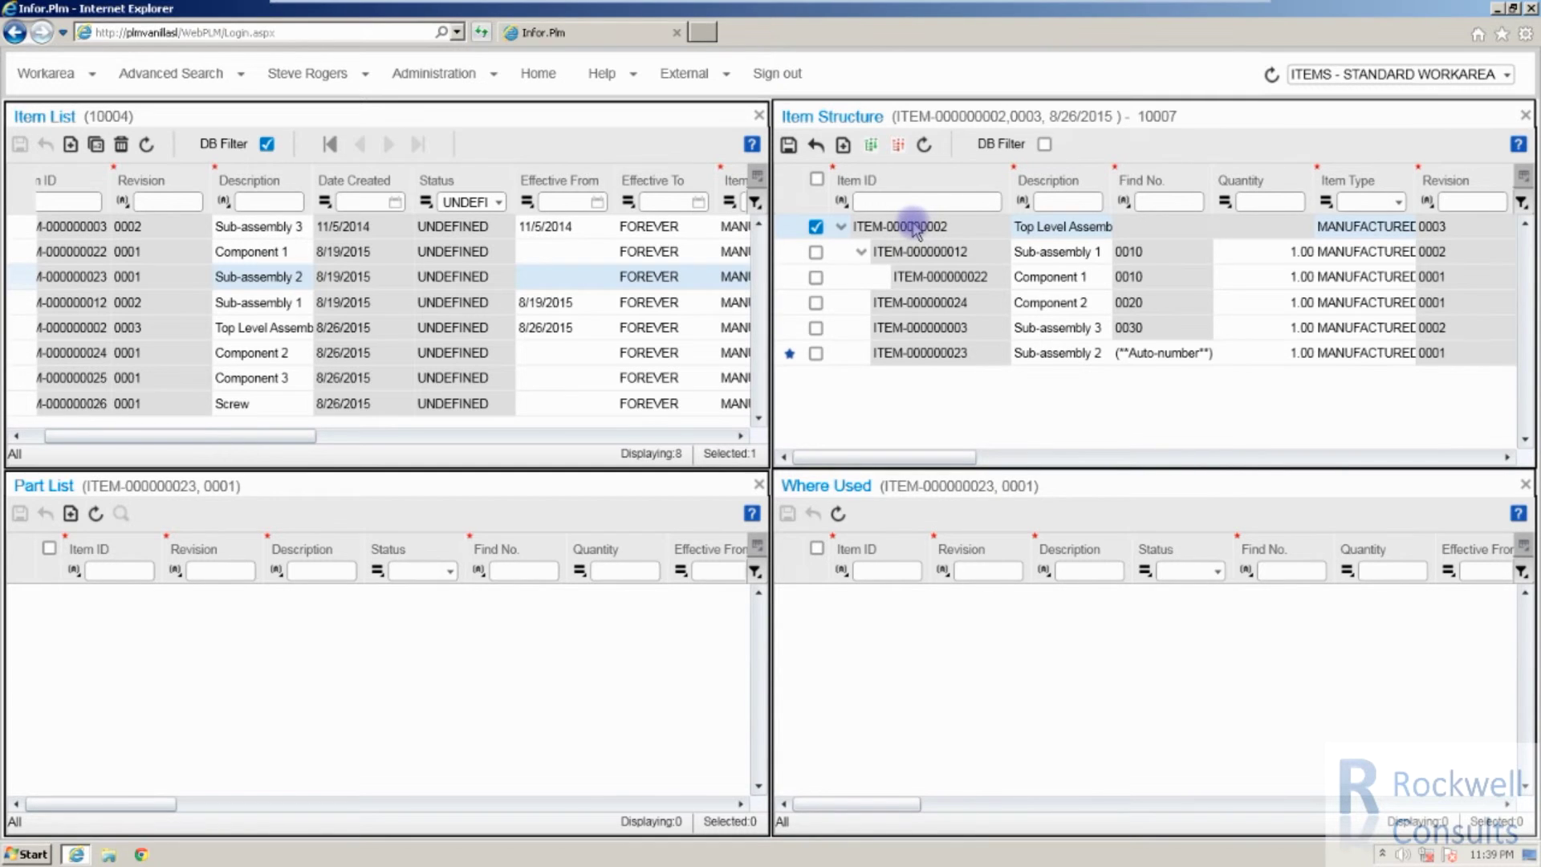
{"action": "left_click", "coordinate": [790, 146]}
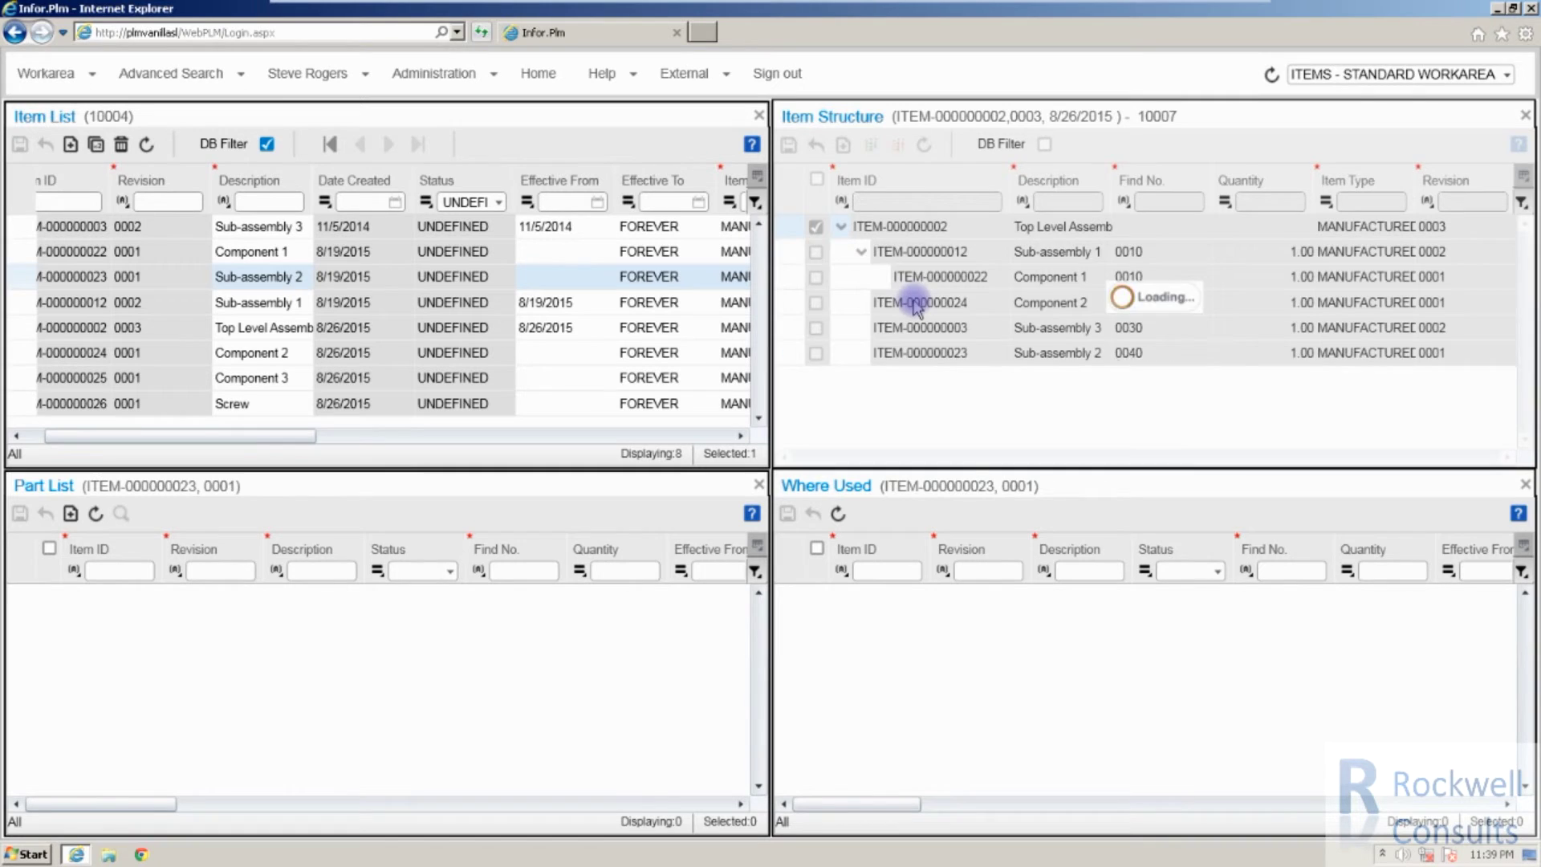
{"action": "left_click", "coordinate": [815, 304]}
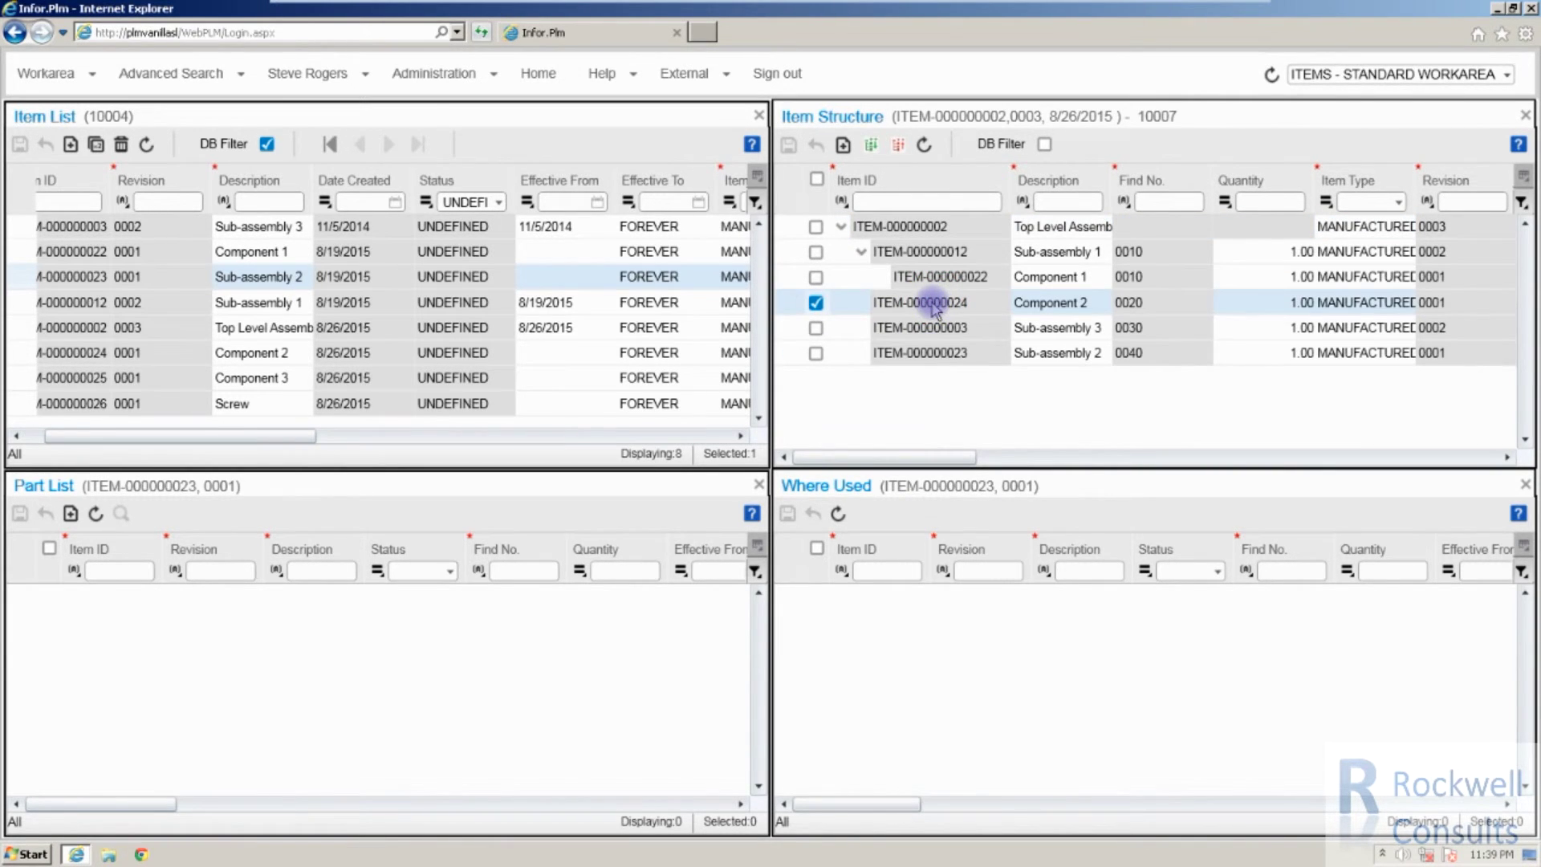
Unlink Component 2 from the top level and re-link it under Sub-assembly 3
{"action": "right_click", "coordinate": [934, 305]}
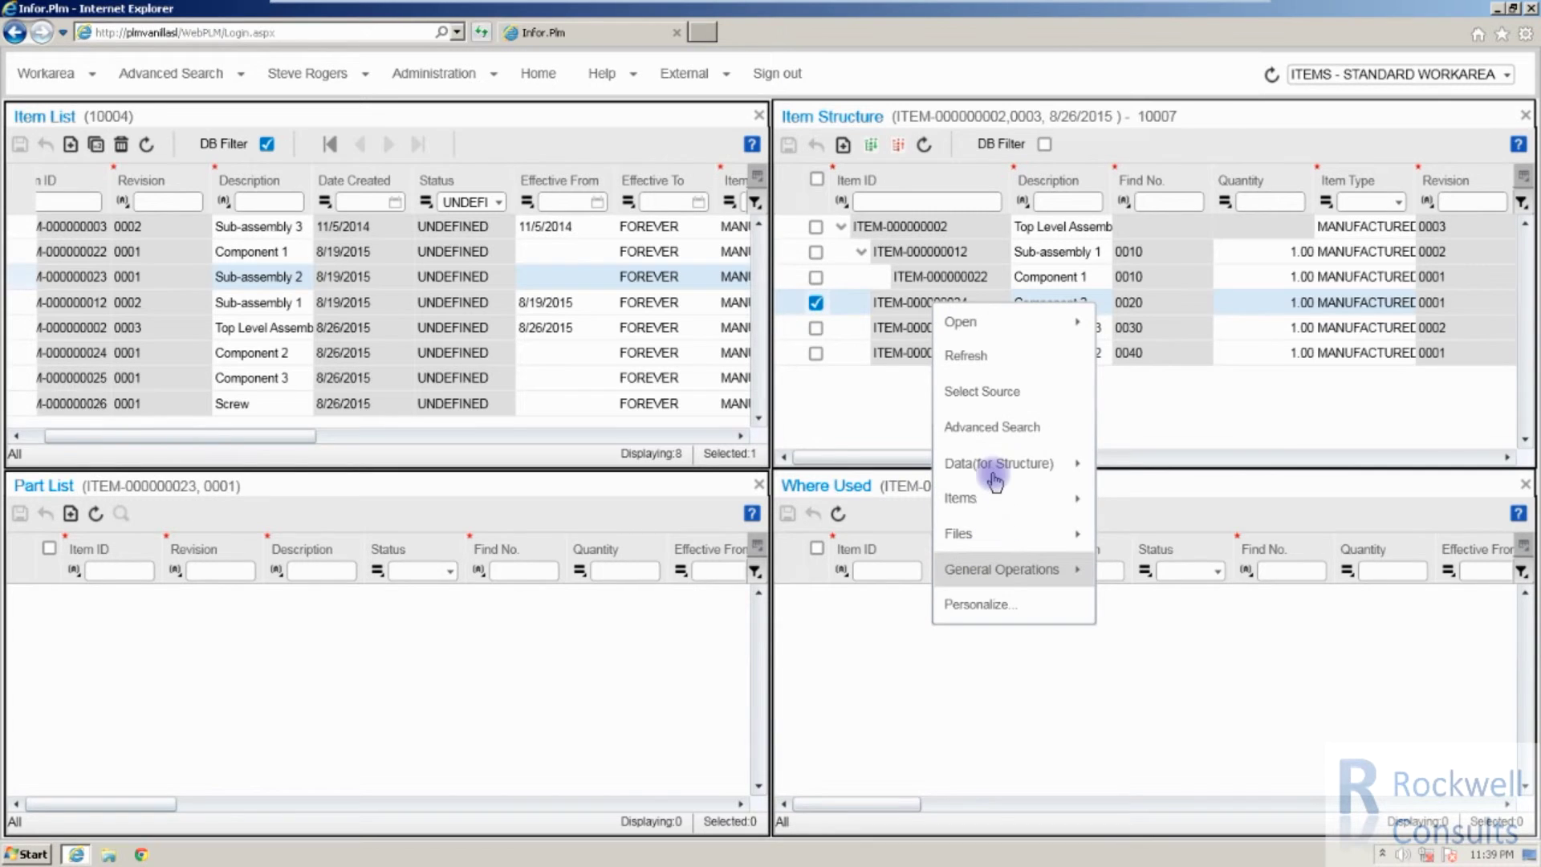
{"action": "left_click", "coordinate": [995, 480]}
{"action": "left_click", "coordinate": [1133, 572]}
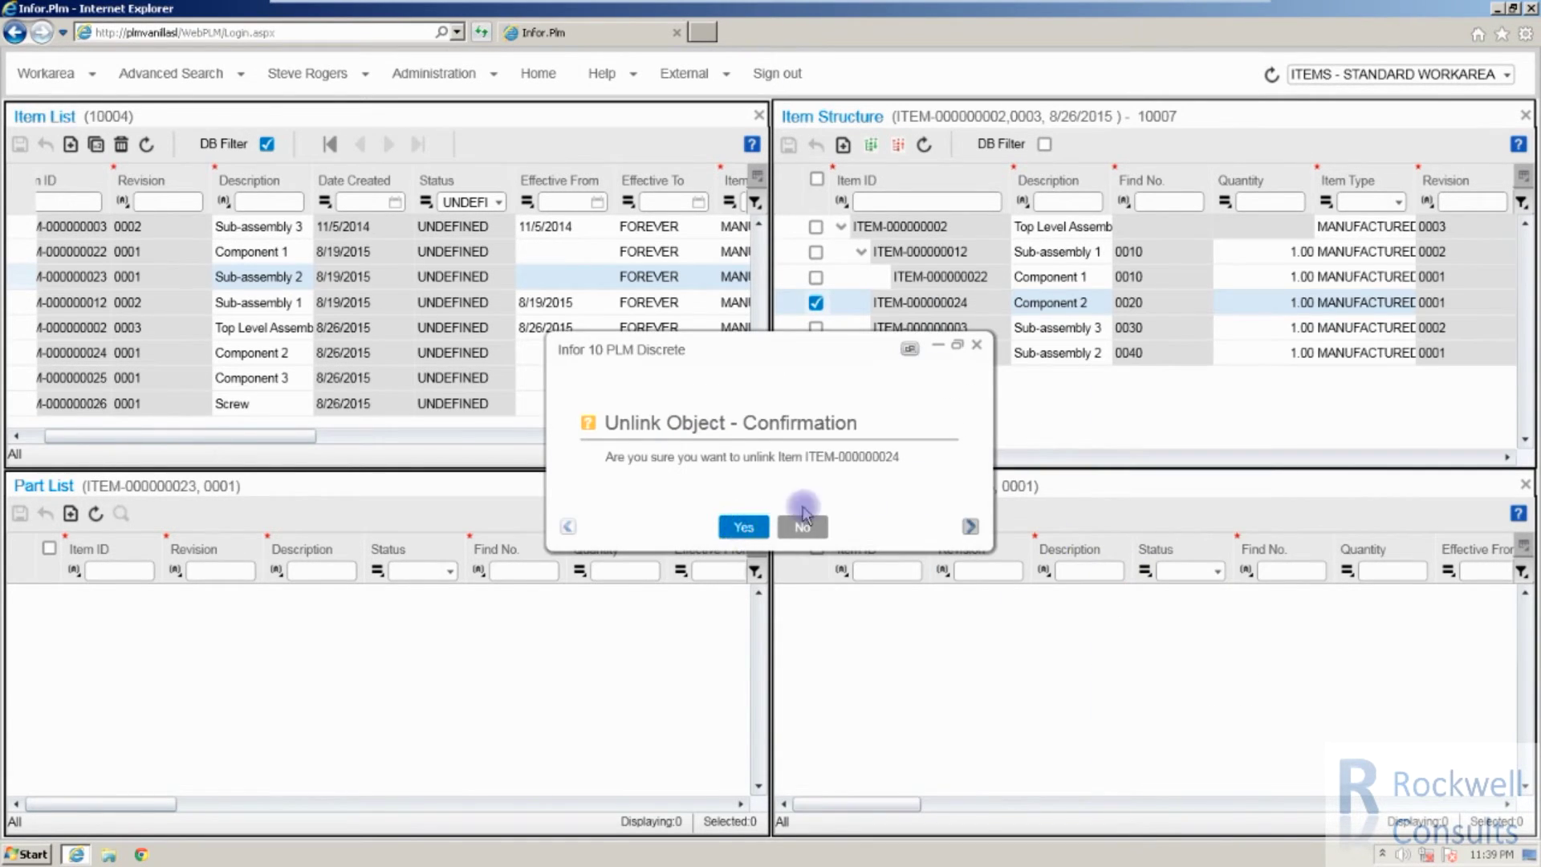
{"action": "left_click", "coordinate": [803, 524]}
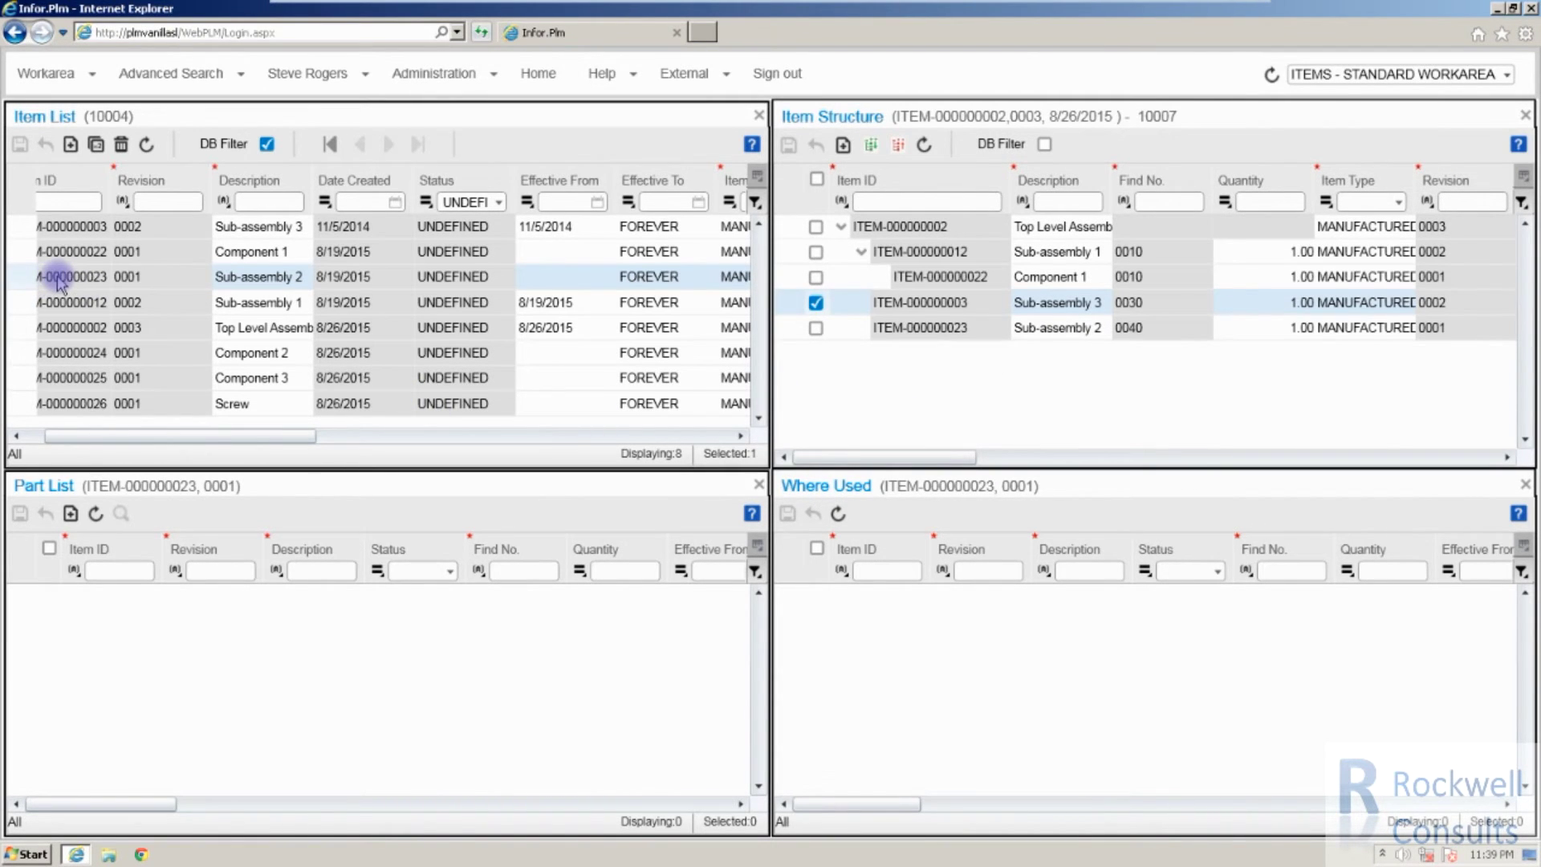
{"action": "left_click", "coordinate": [68, 354]}
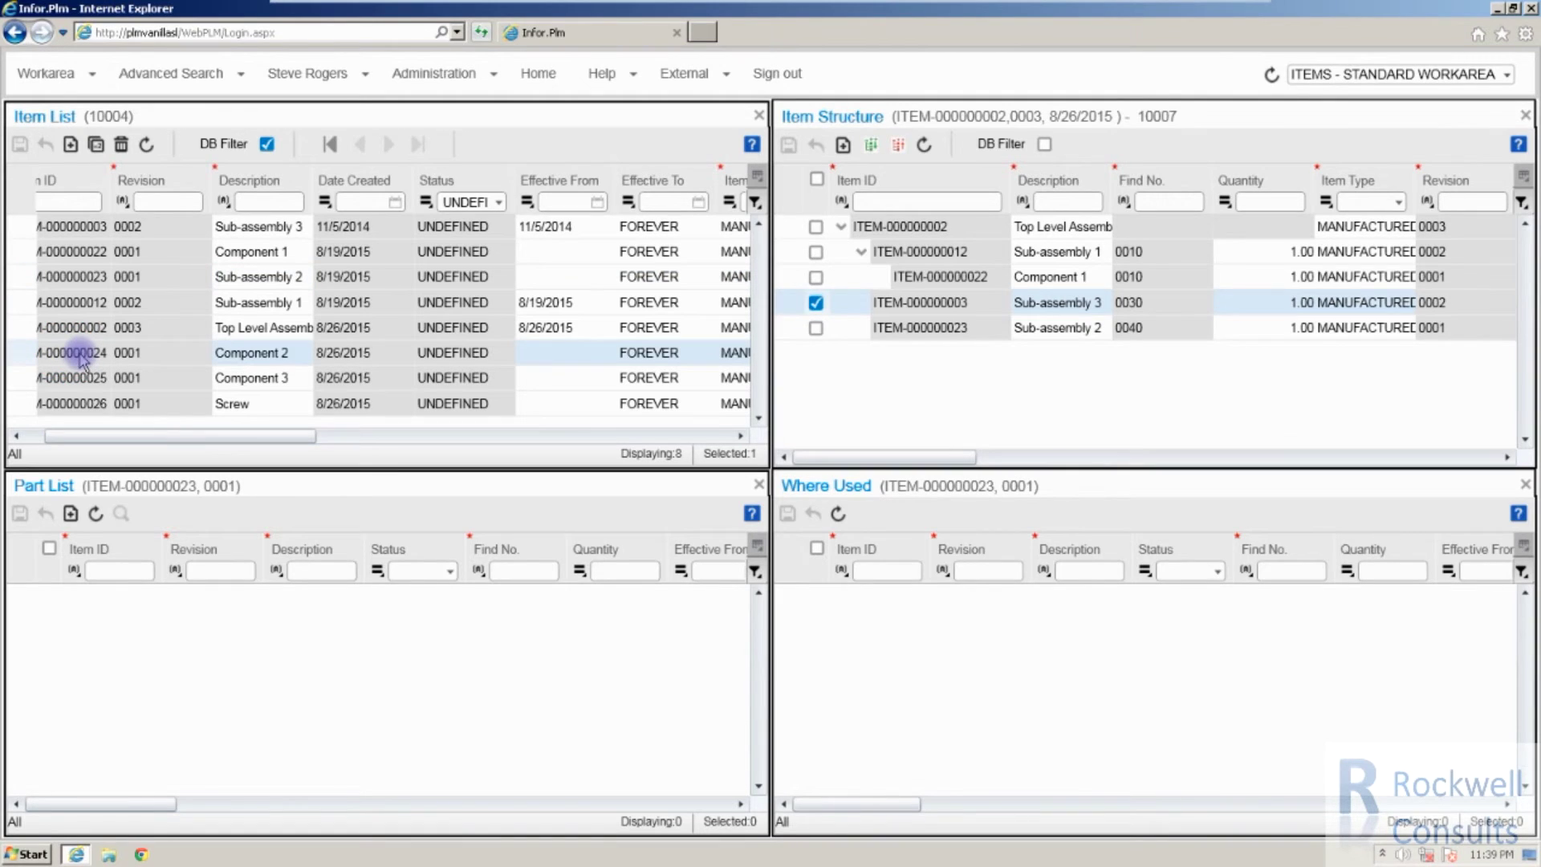
{"action": "left_click_drag", "start_coordinate": [76, 355], "coordinate": [916, 311]}
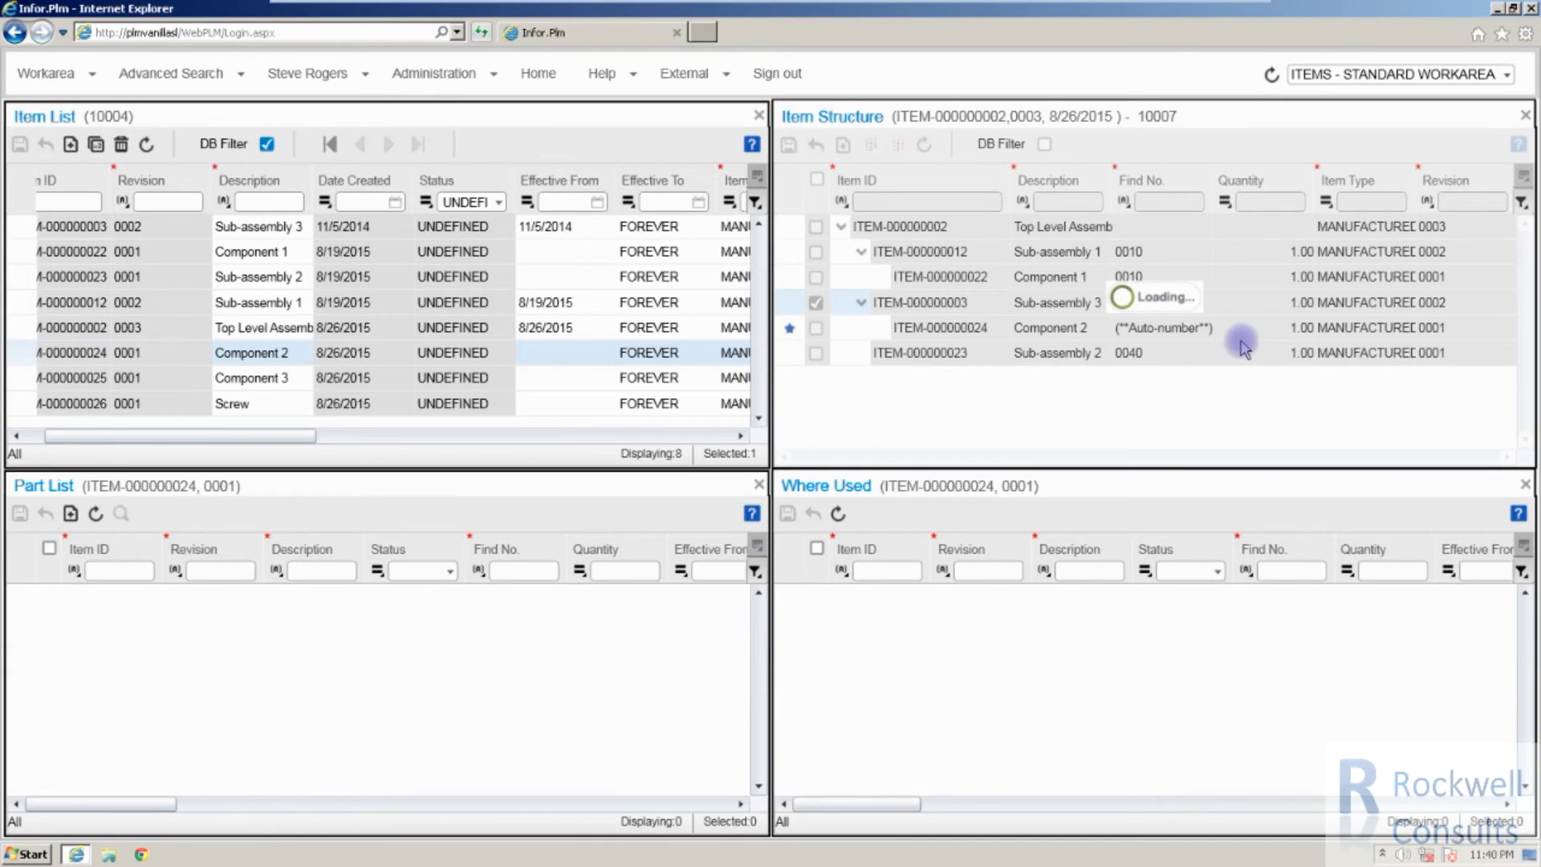
Set Sub-assembly 3's quantity to 5 and save the structure
{"action": "left_click", "coordinate": [1288, 303]}
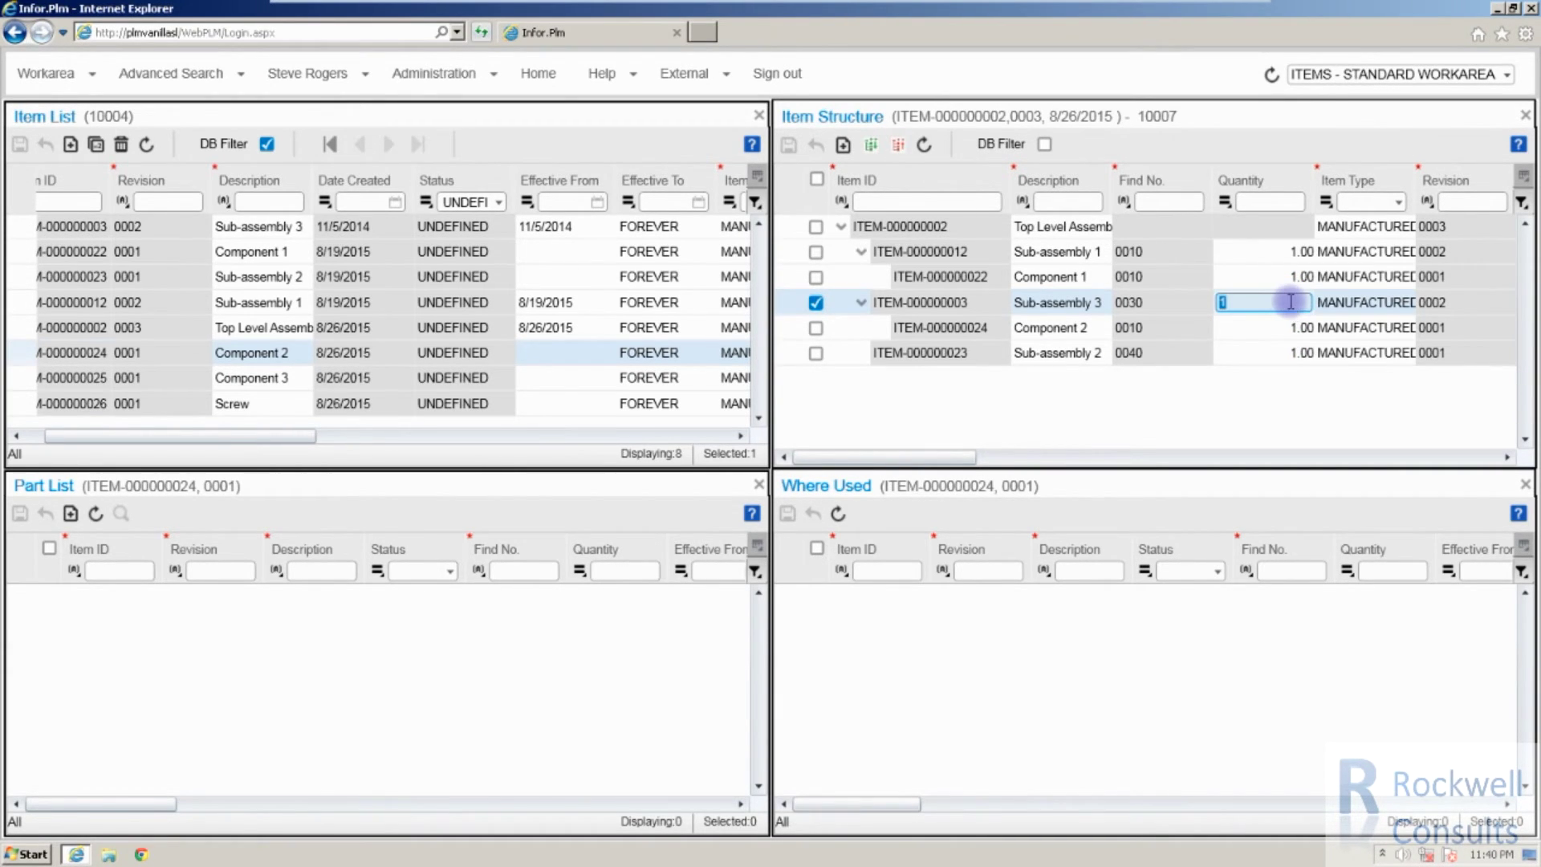
{"action": "type", "text": "5"}
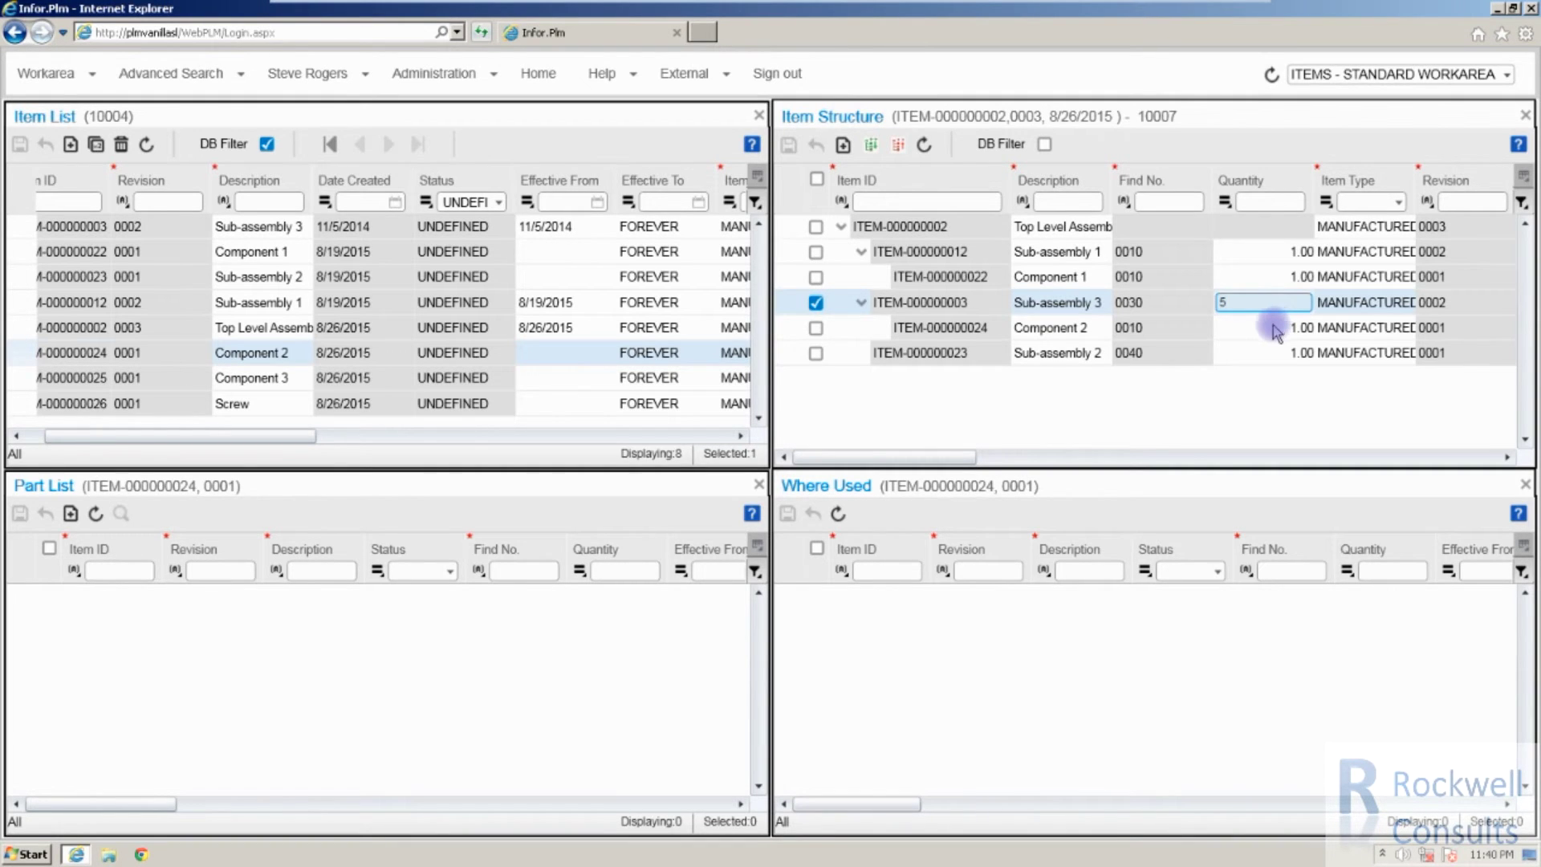
{"action": "left_click", "coordinate": [1266, 329]}
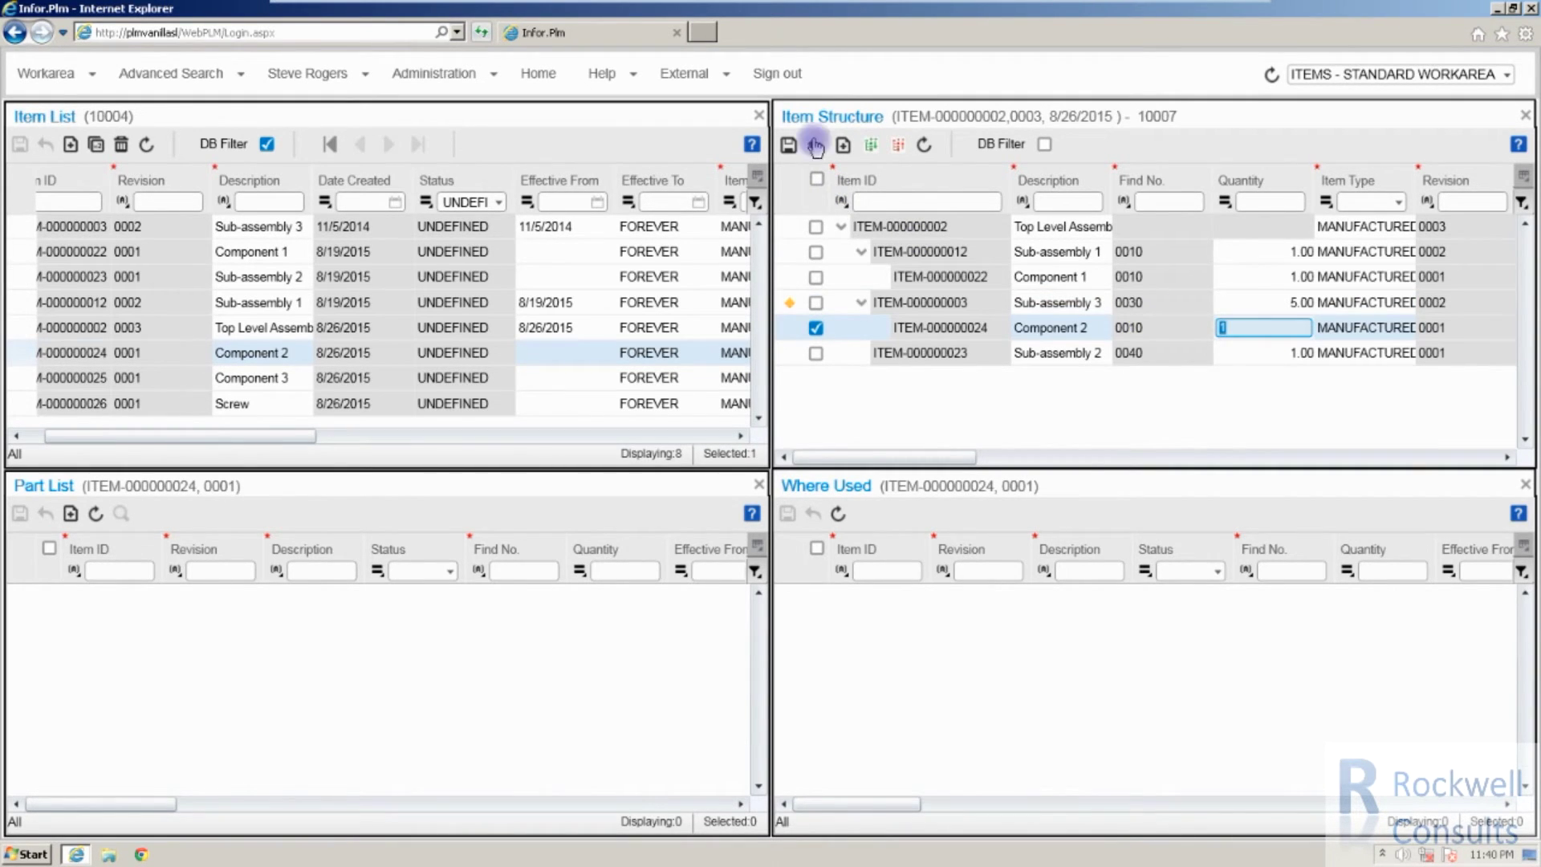
{"action": "left_click", "coordinate": [789, 145]}
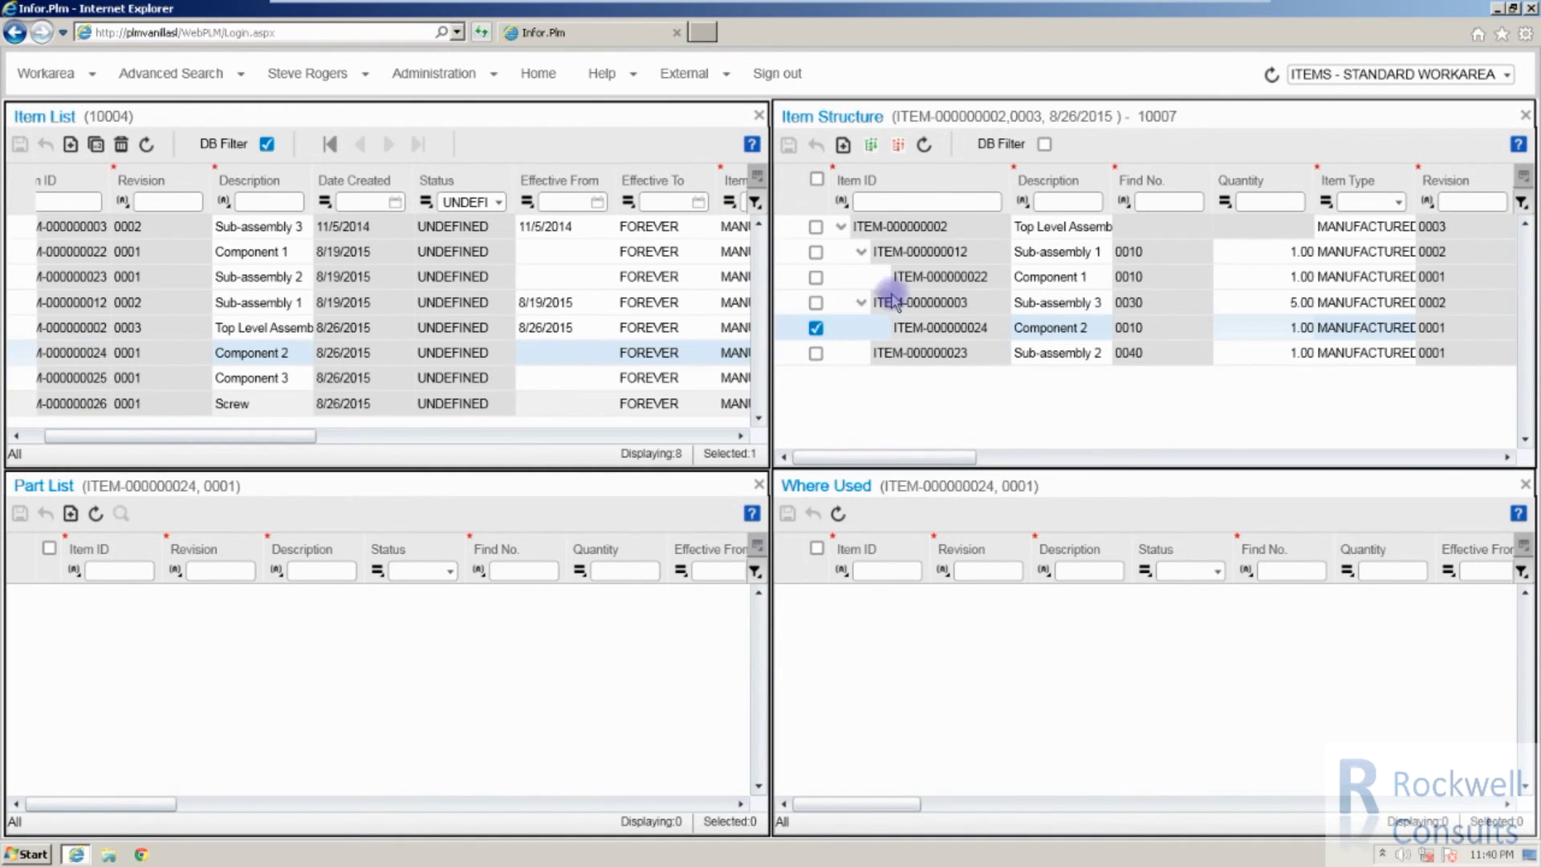
Drop Component 2, Component 3 and Screw under Sub-assembly 1, then select Screw to see its parent
{"action": "left_click_drag", "start_coordinate": [955, 265], "coordinate": [964, 251]}
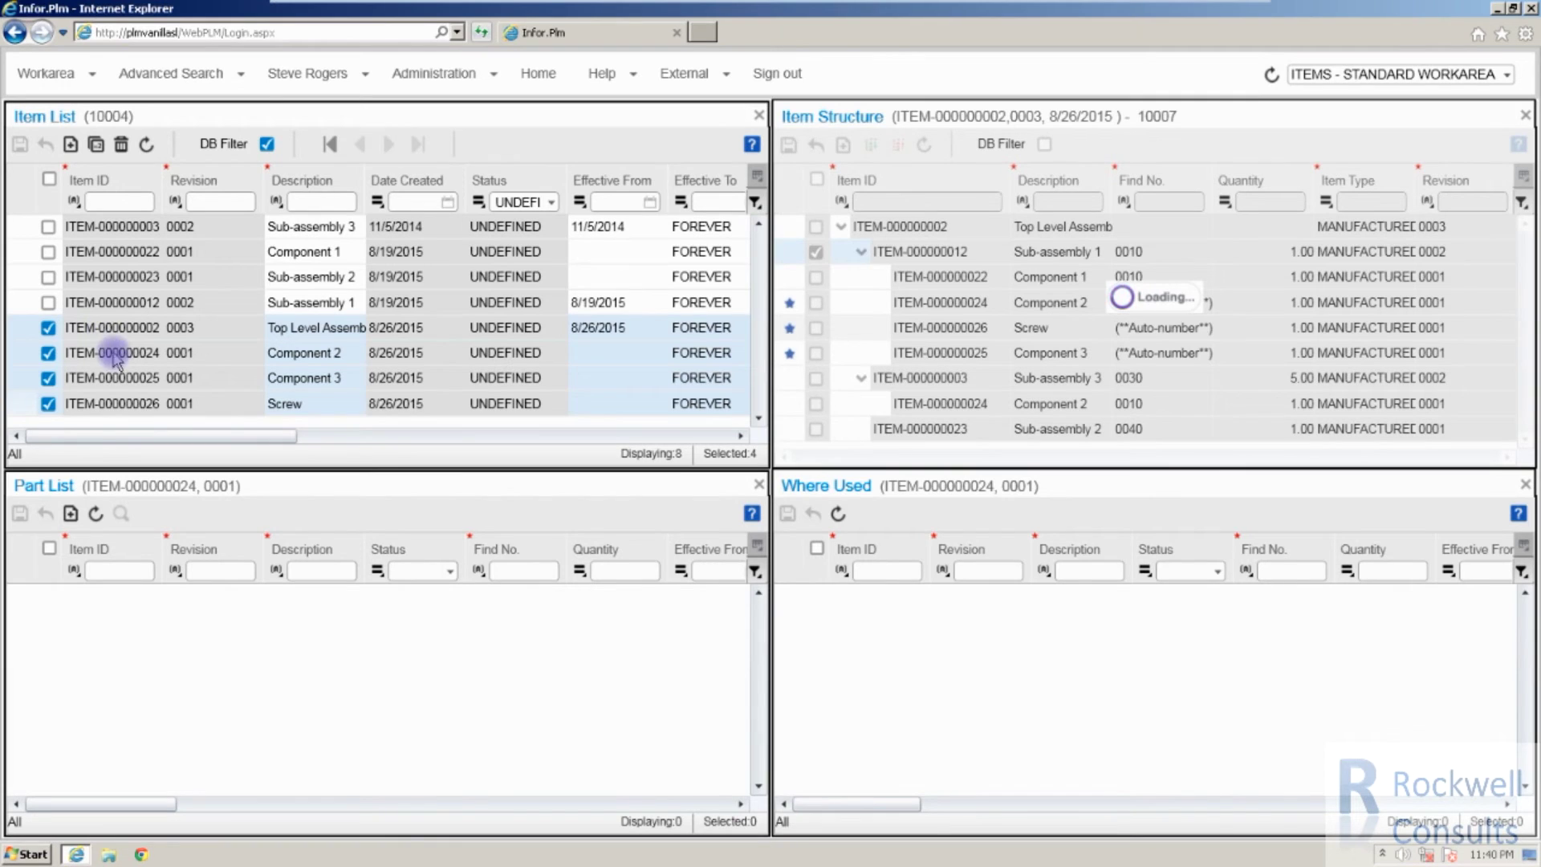
{"action": "left_click", "coordinate": [163, 405]}
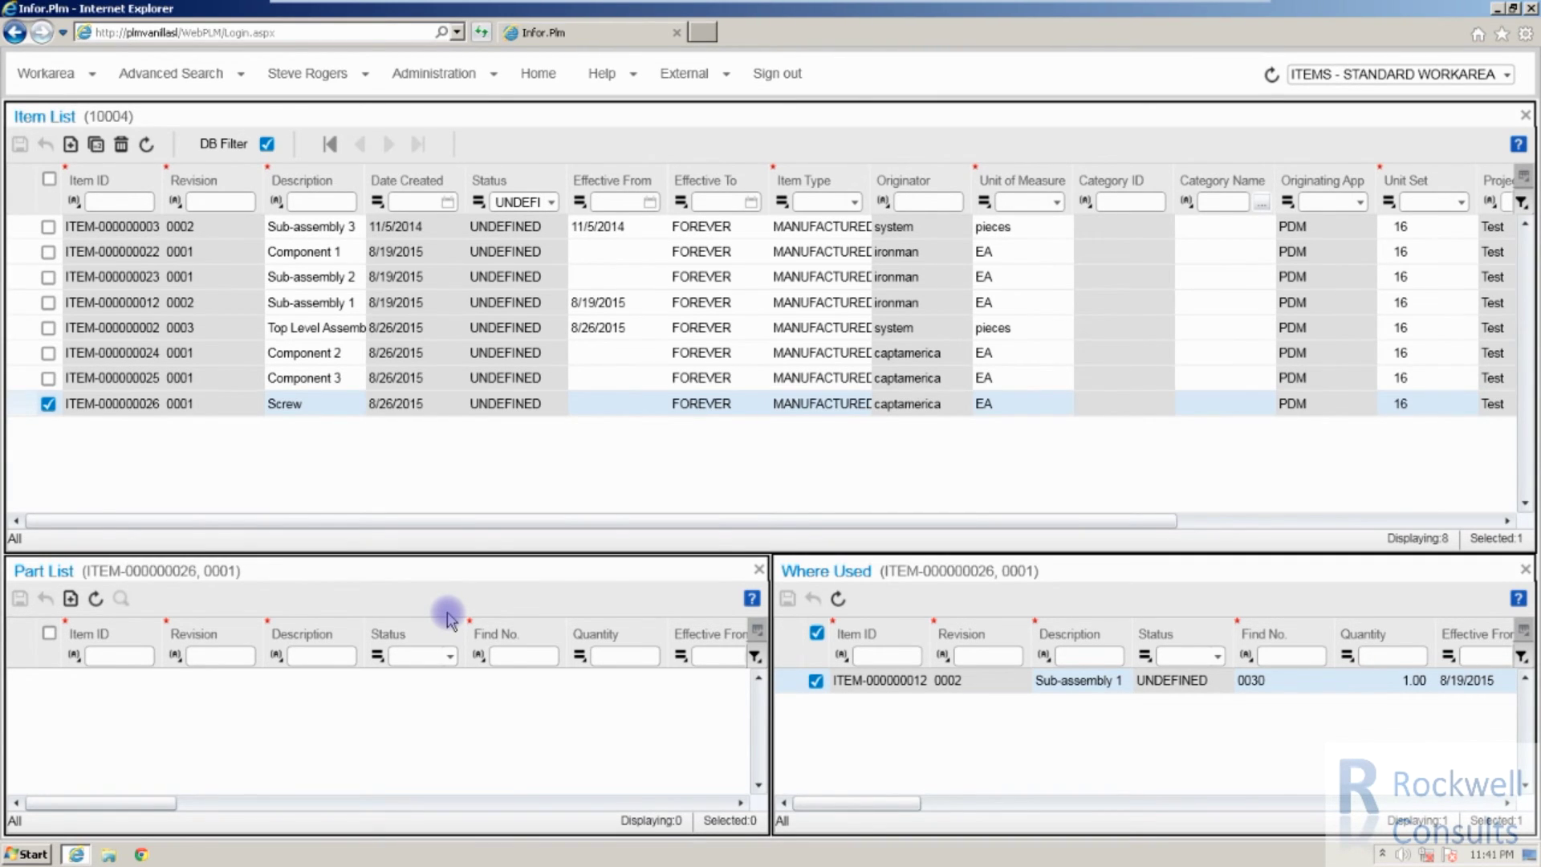
Dock Screw's Item Reverse Structure view and expand all levels up to Sub-assembly 1
{"action": "left_click_drag", "start_coordinate": [447, 619], "coordinate": [802, 332]}
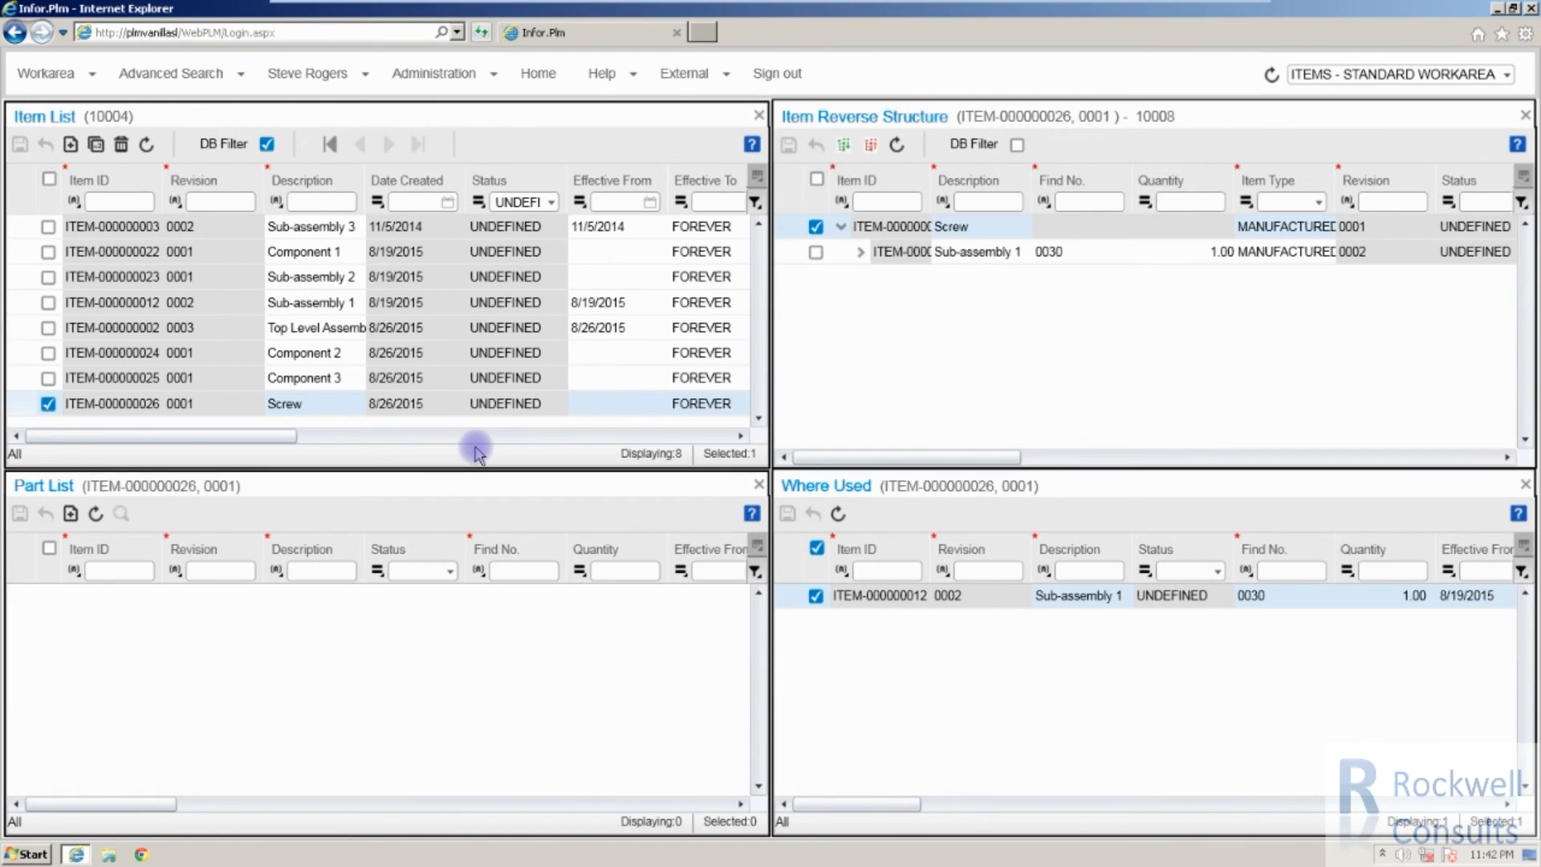
{"action": "left_click", "coordinate": [844, 146]}
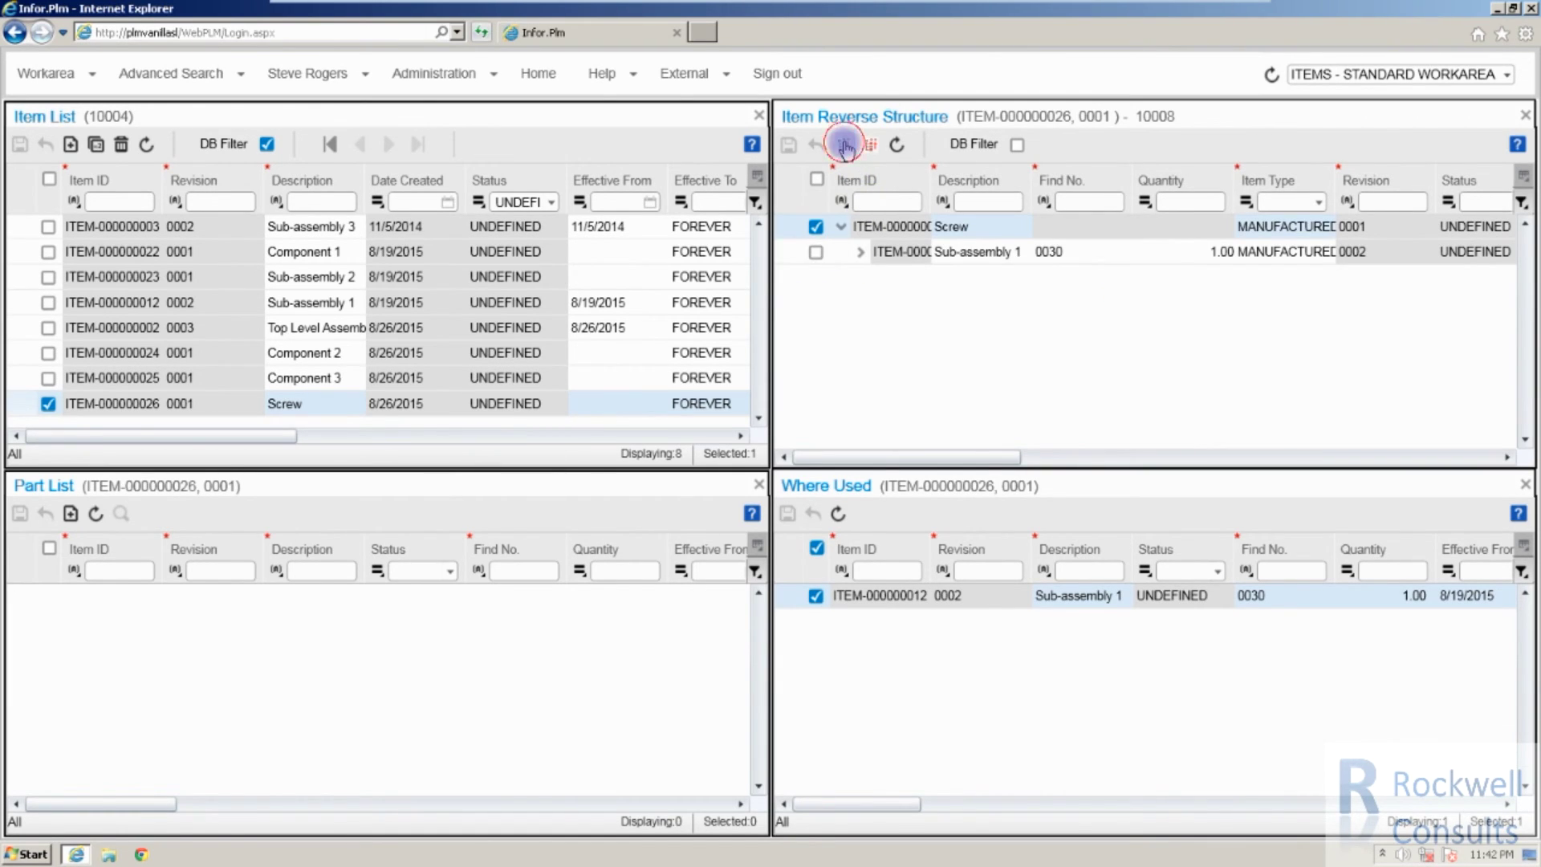